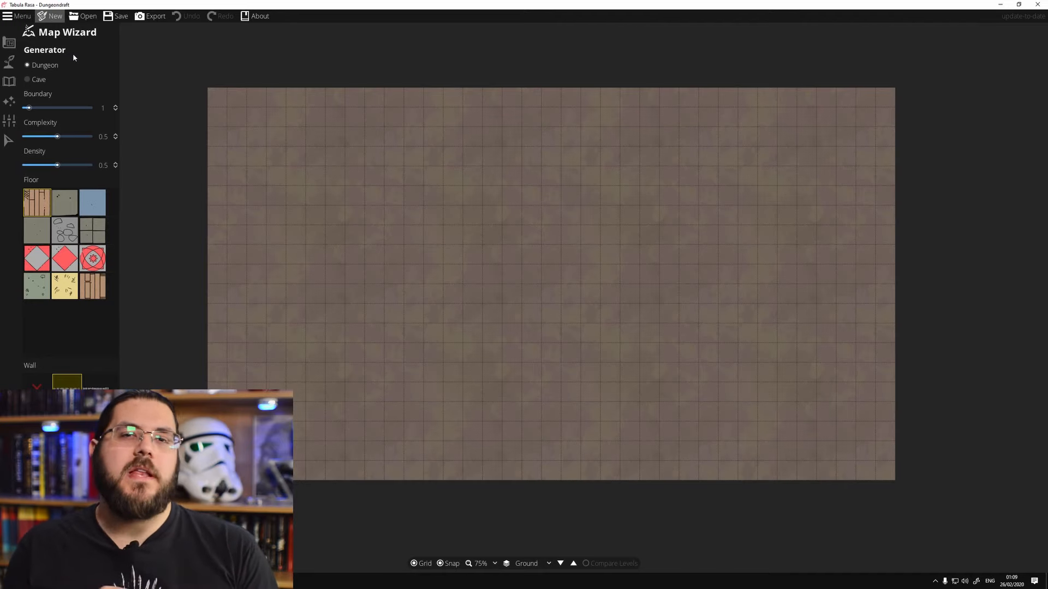
Generate a cave with complexity 0.32, density 0.42, the grey stone floor and the Cobble wall.
click(30, 80)
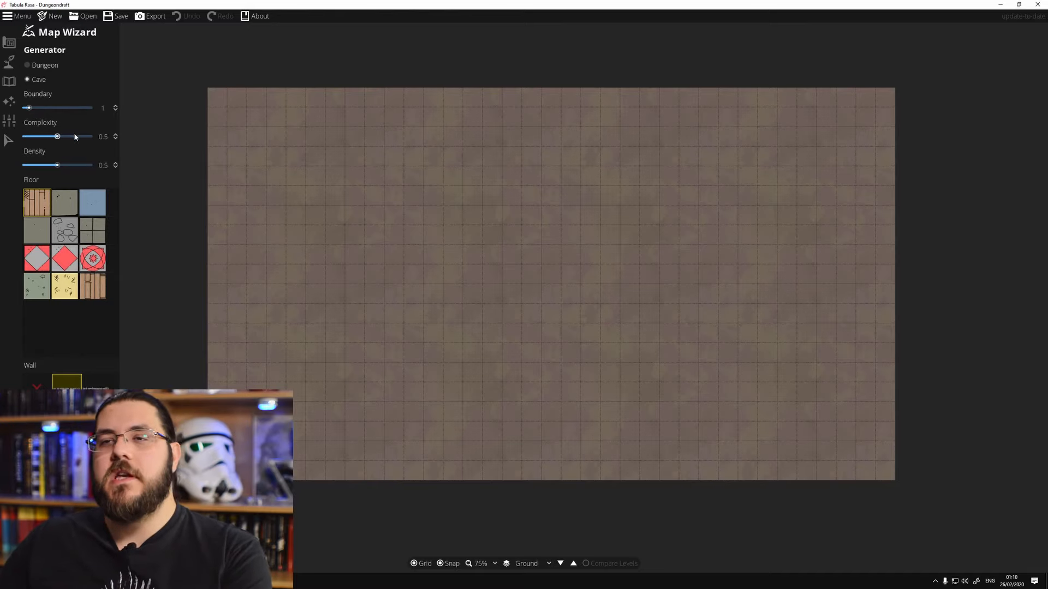
drag(61, 138, 52, 165)
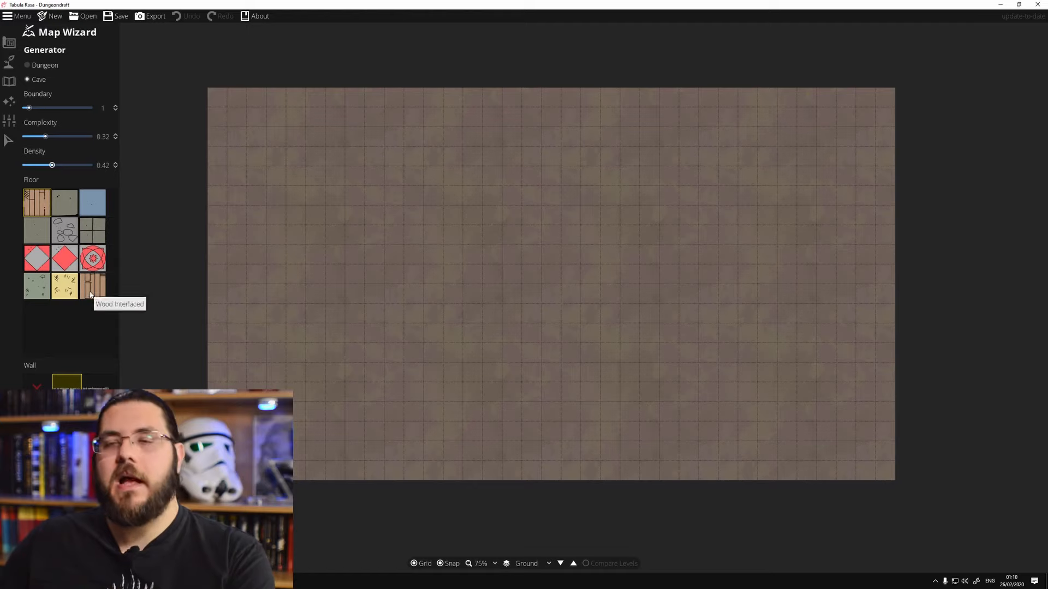
click(76, 206)
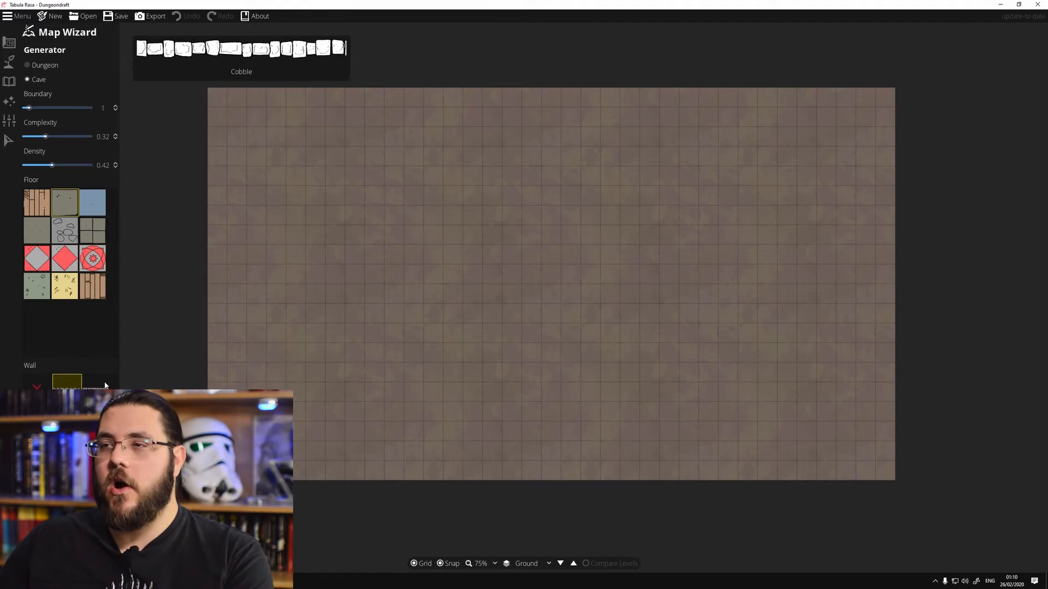
click(97, 399)
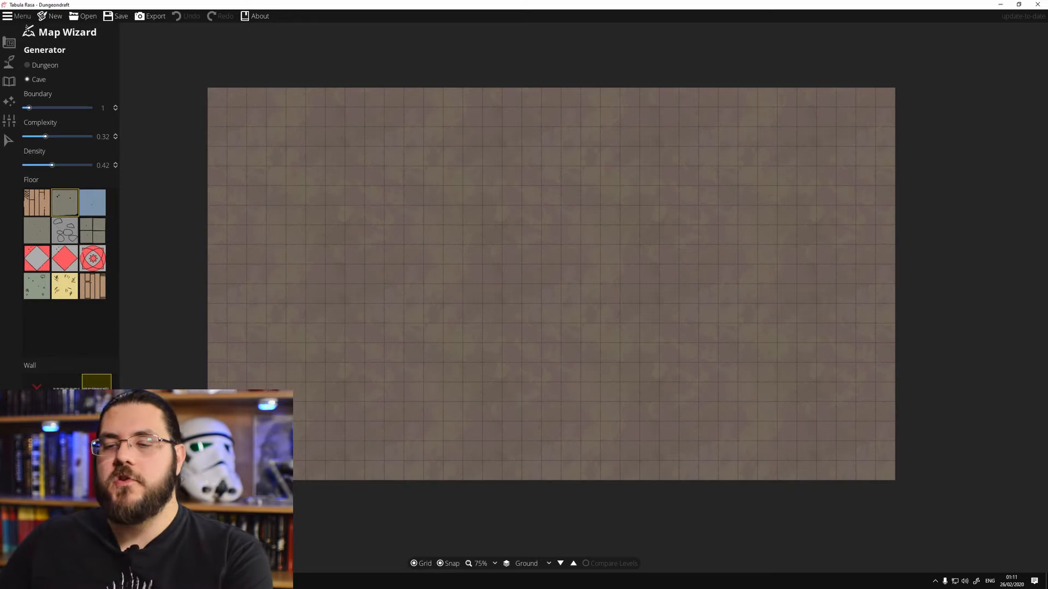
click(600, 267)
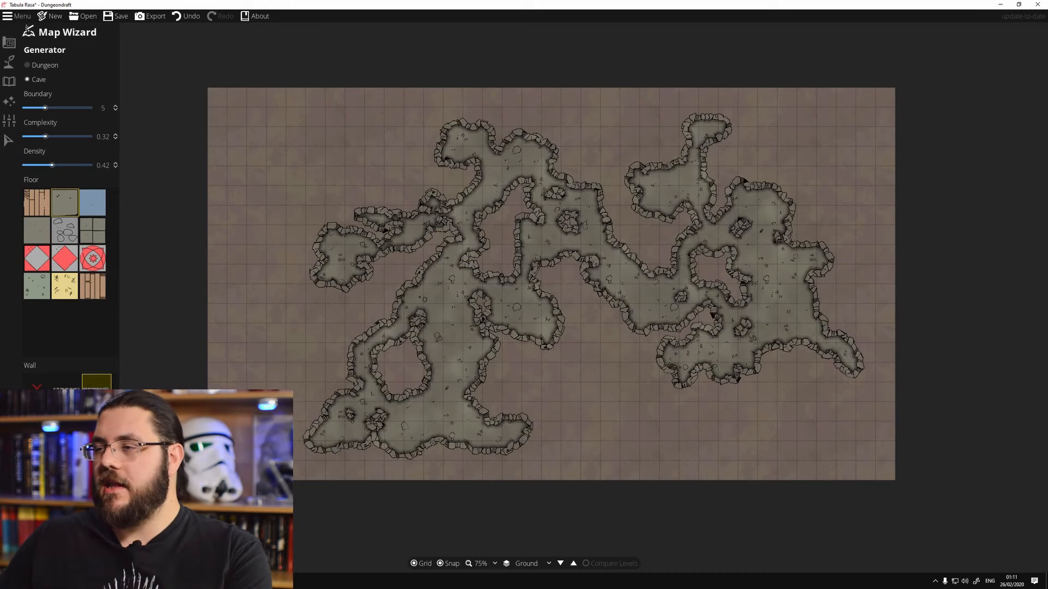
Regenerate the cave with boundary 3, complexity 0.21 and density 0.92, and finish the map wizard.
click(77, 107)
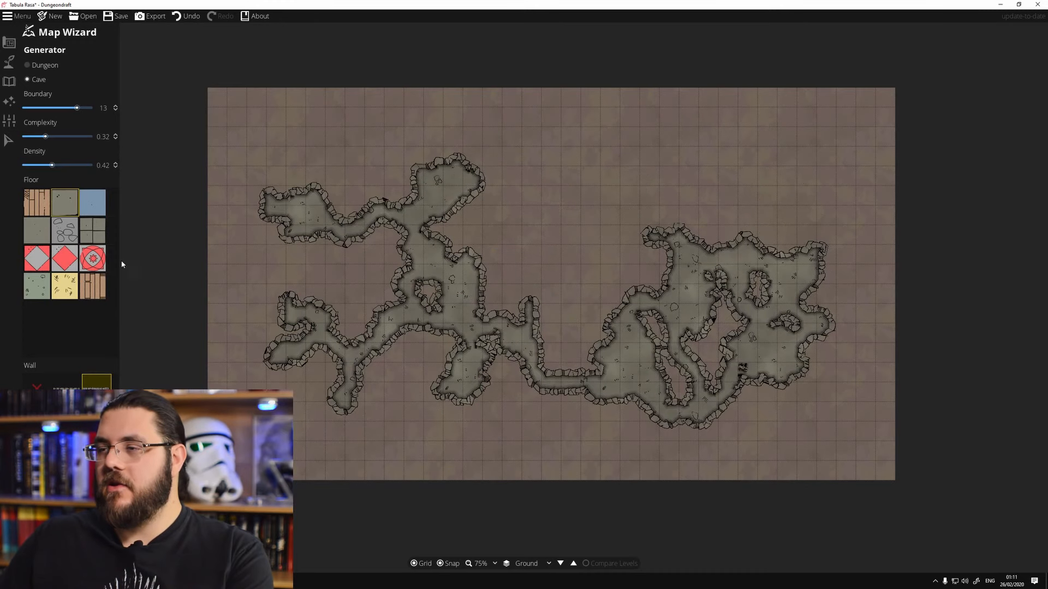
drag(60, 109, 38, 108)
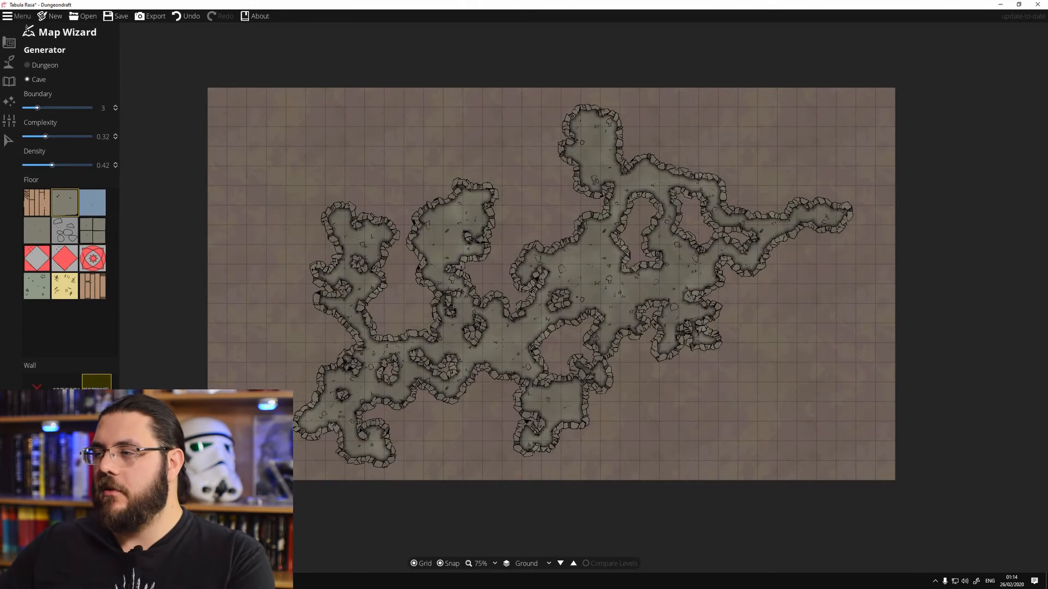
drag(26, 137, 41, 167)
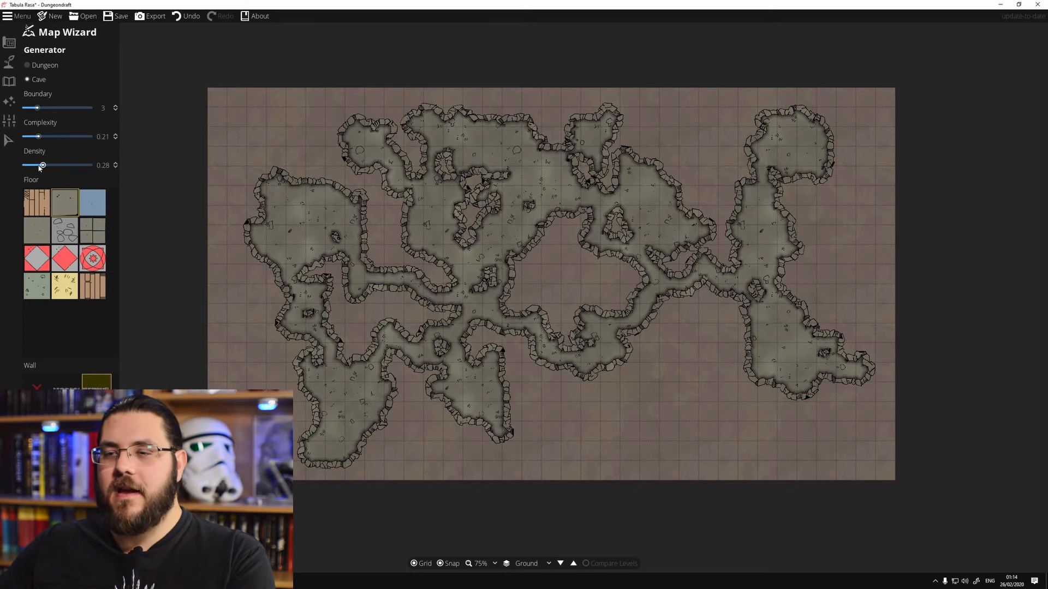
click(84, 164)
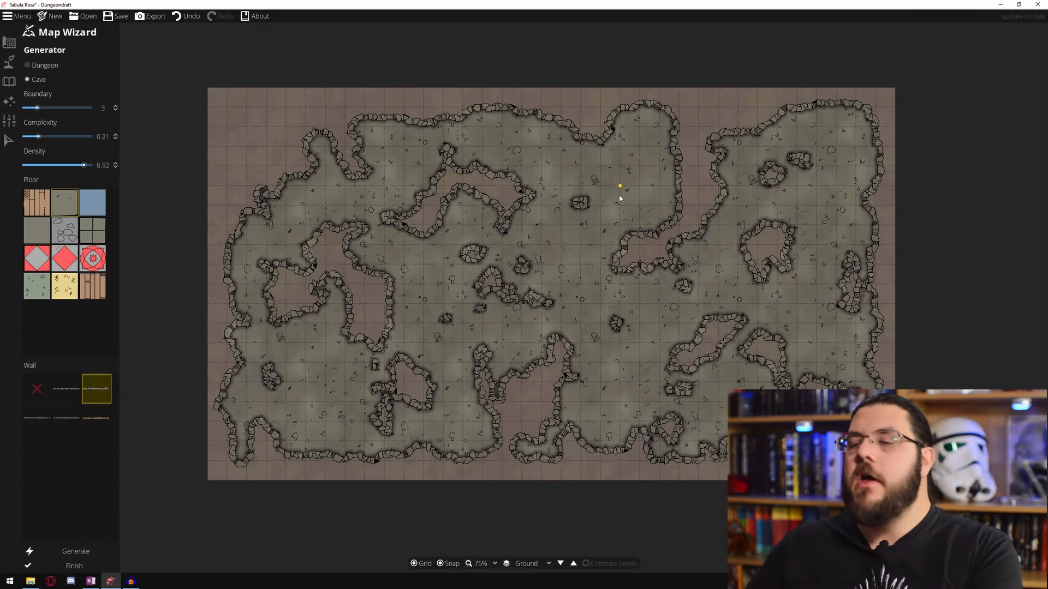
click(71, 569)
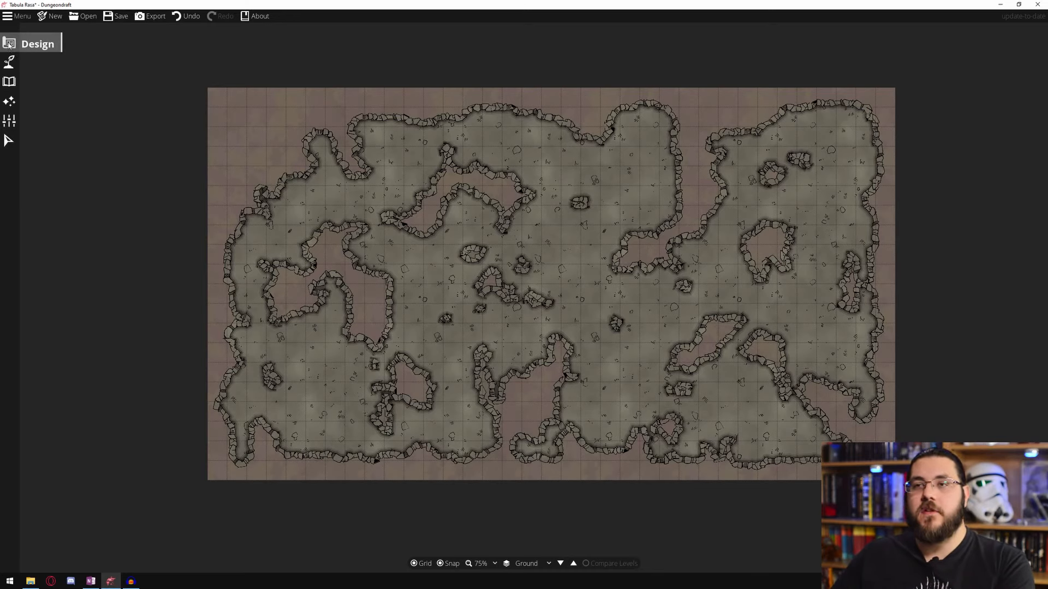
Clear the small rock outcrop just left of the map's centre with the Cave Brush at the second-smallest size.
click(8, 45)
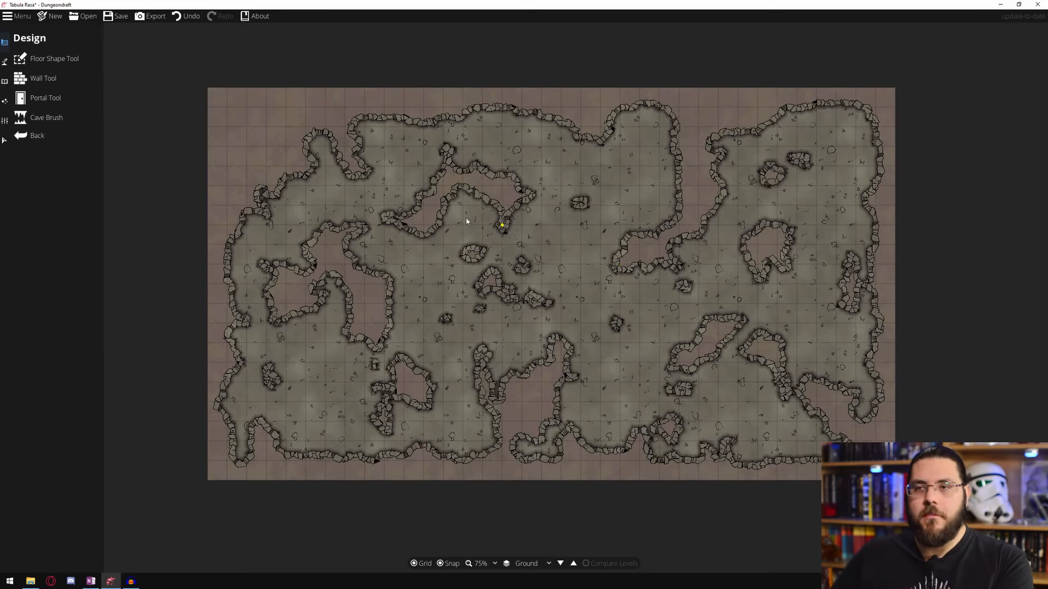
click(55, 122)
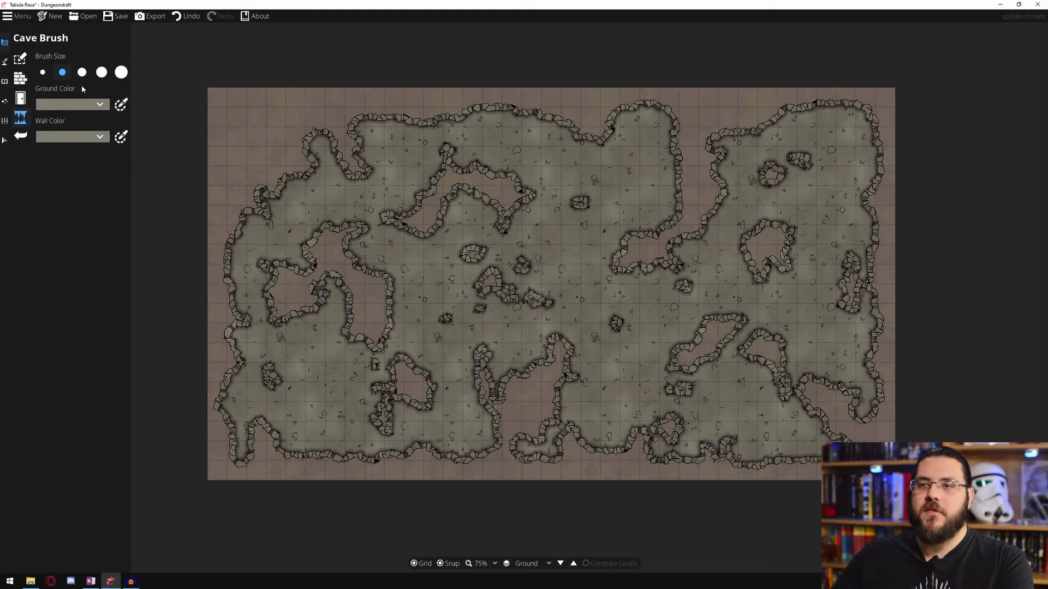
click(471, 254)
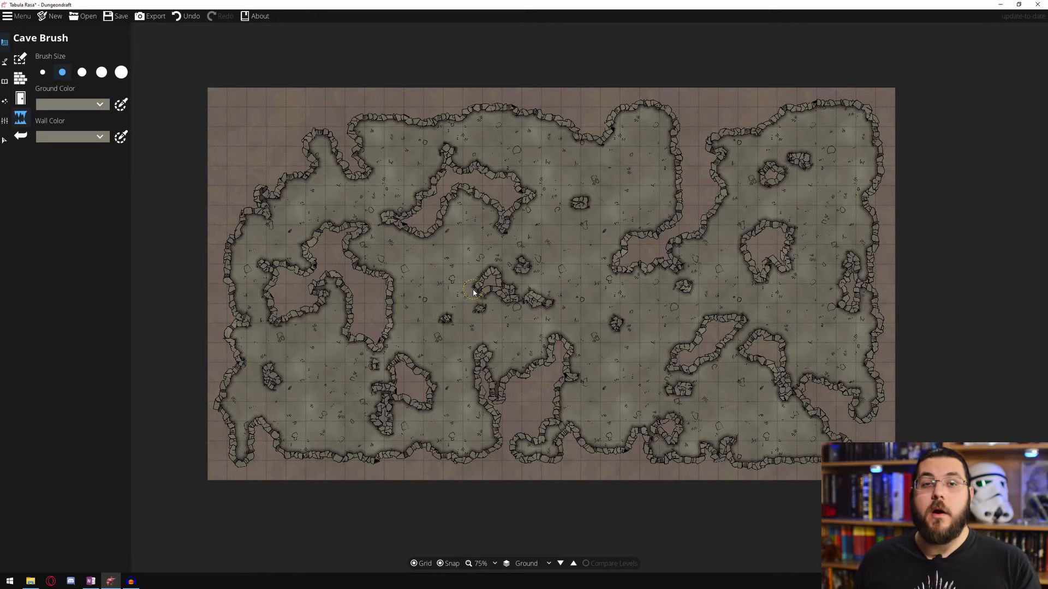
click(21, 136)
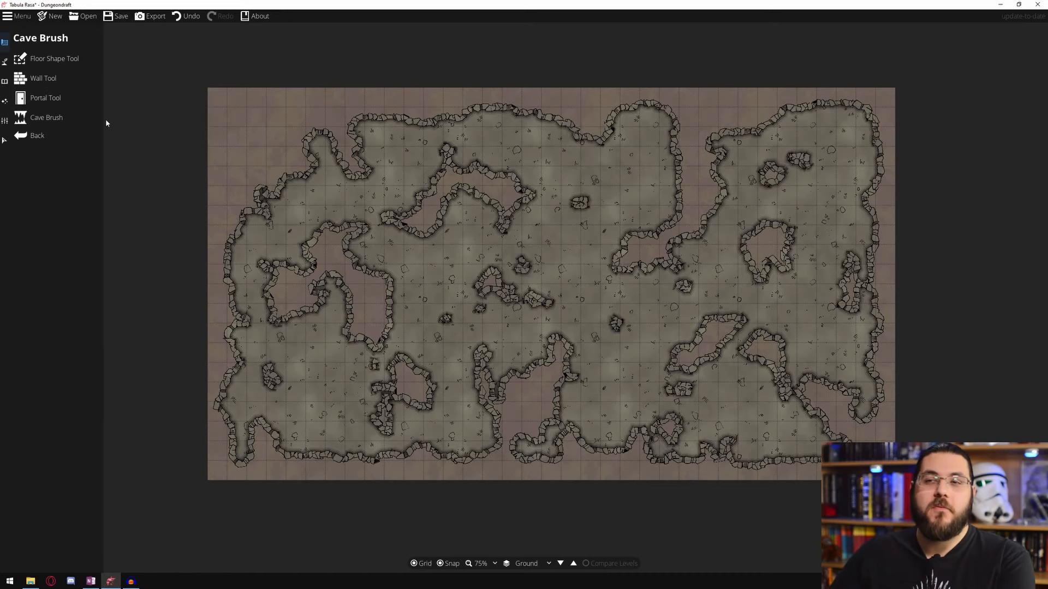
Draw a walled rectangular room of about 4 by 4 squares in the map's northwest corner with the Floor Shape Tool.
click(46, 58)
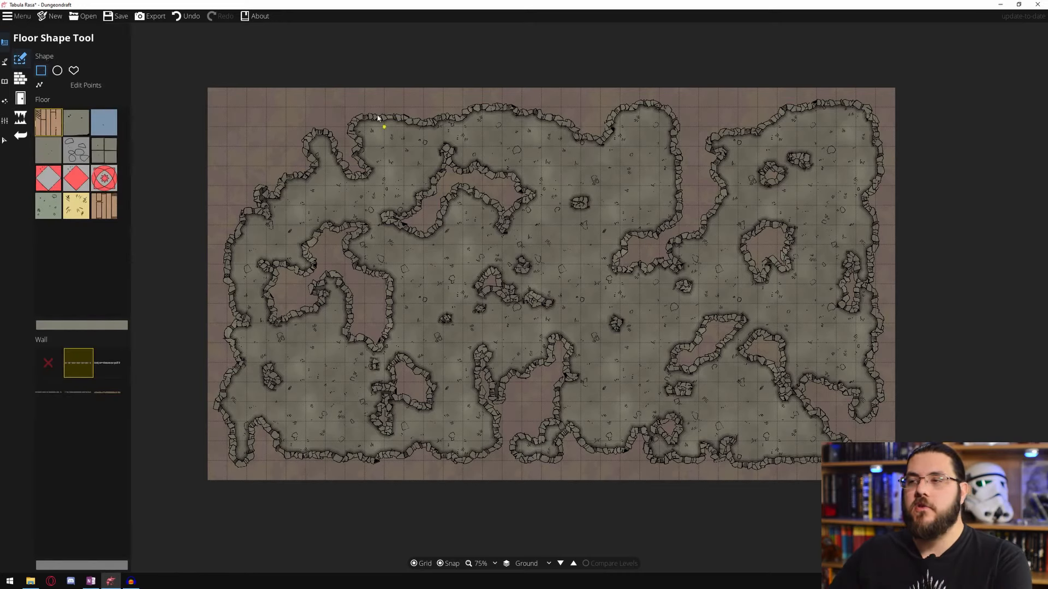
mouse_move(248, 114)
mouse_down()
mouse_move(320, 164)
mouse_move(326, 185)
mouse_up()
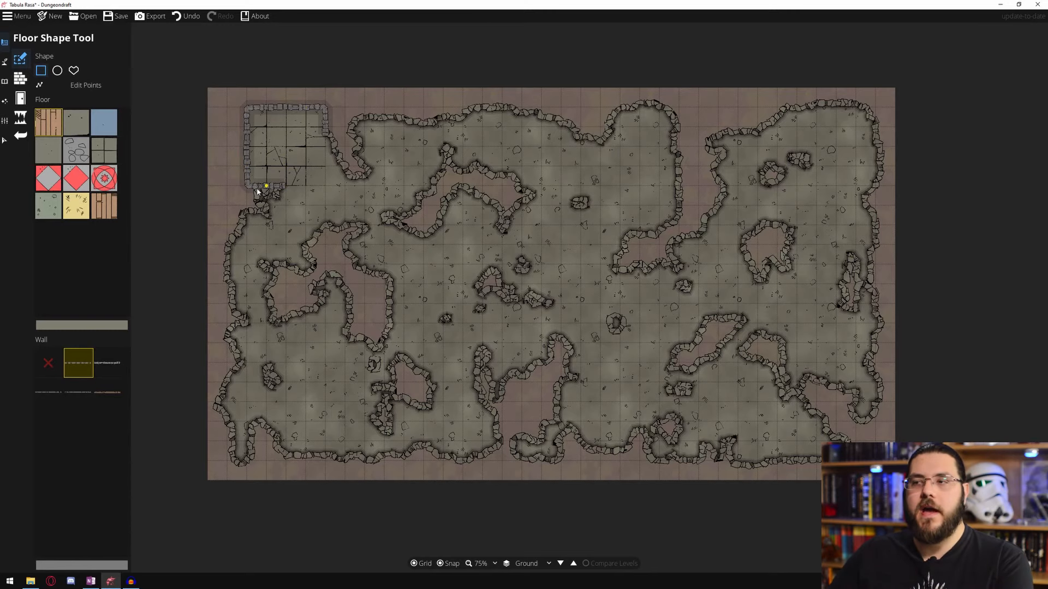
scroll(267, 127, up, 2)
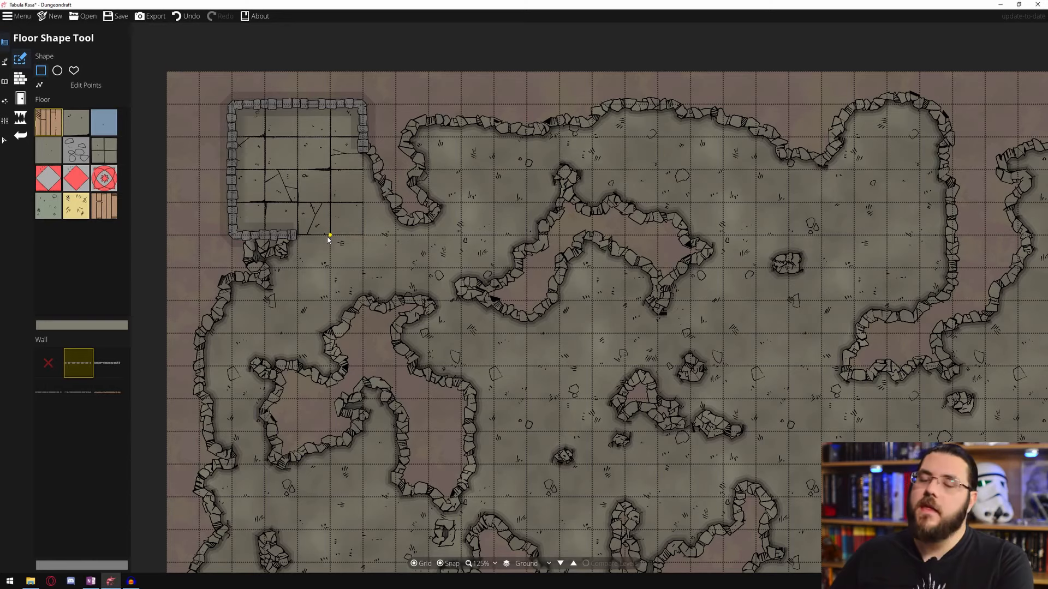
Extend the room one square west with a custom floor shape, and move its edge point to square off the northwest corner.
click(74, 71)
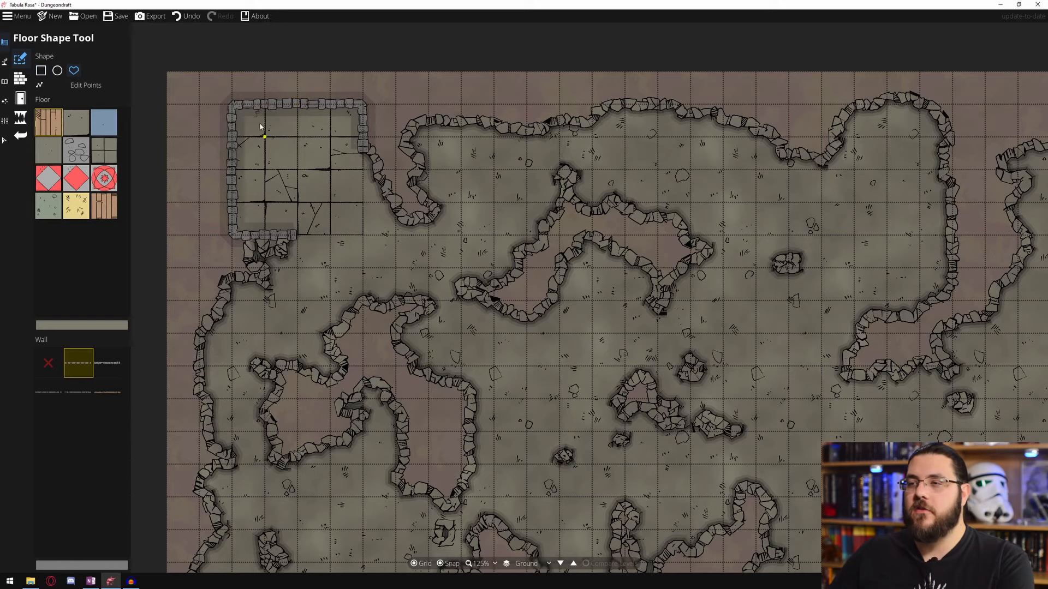
mouse_move(240, 112)
mouse_down()
mouse_move(209, 122)
mouse_move(197, 144)
mouse_move(203, 200)
mouse_move(234, 231)
mouse_move(238, 115)
mouse_up()
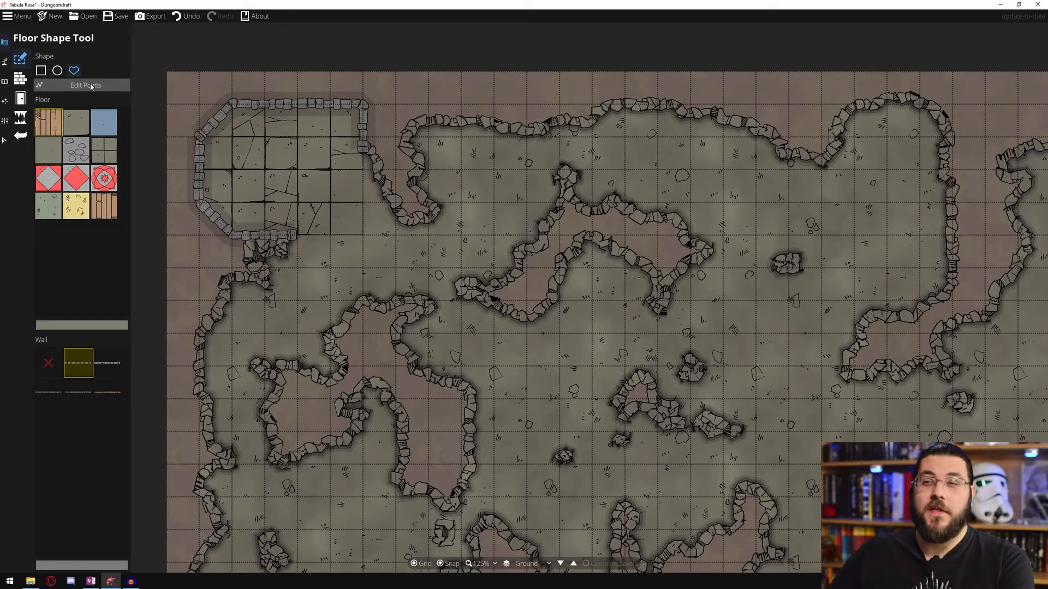
click(72, 86)
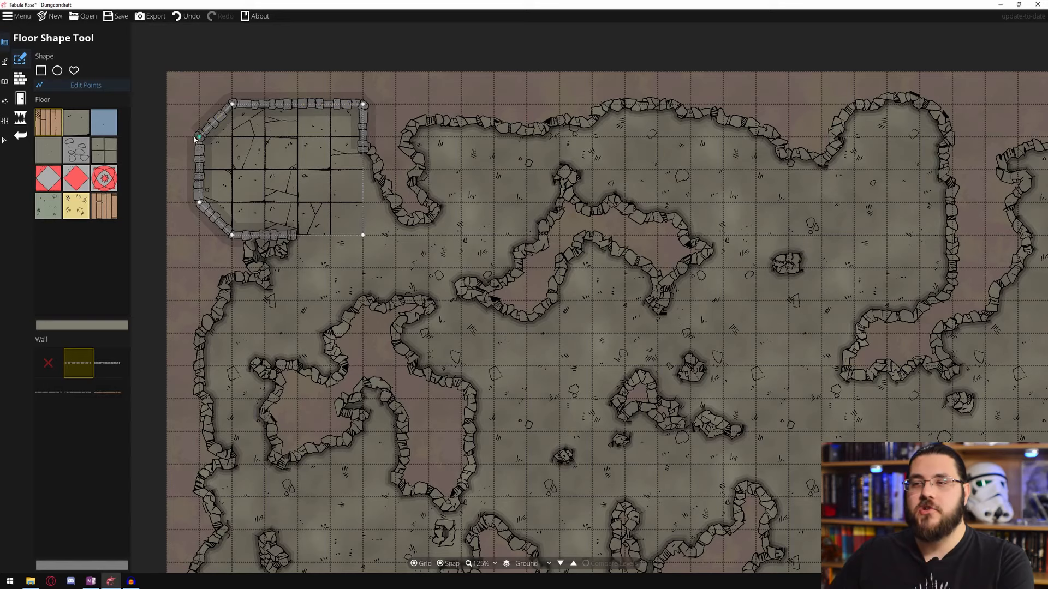
drag(196, 126, 199, 105)
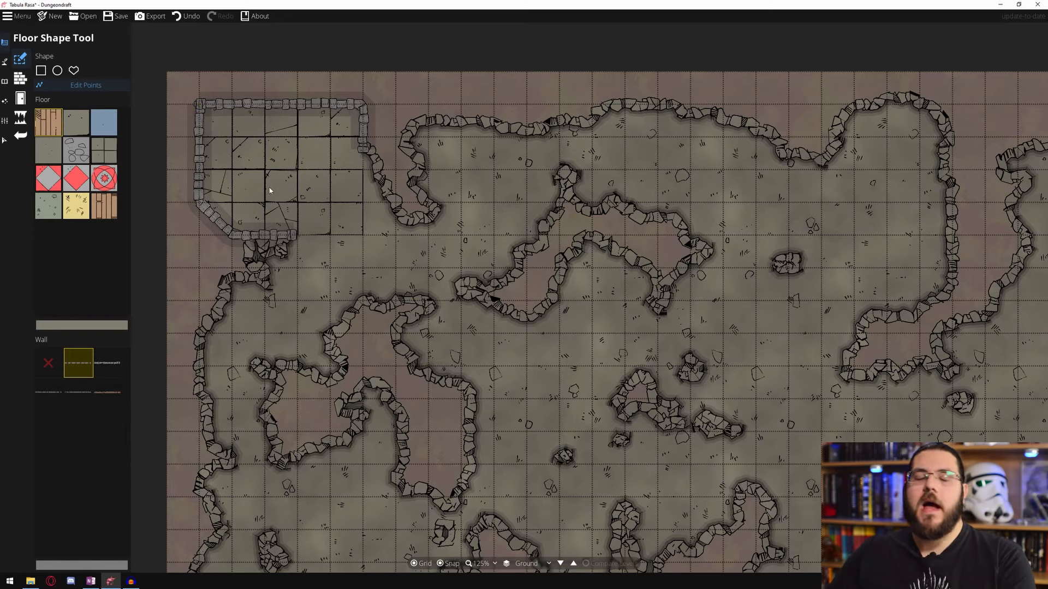
Draw an L-shaped Cobble wall that closes off a 2 by 2 square chamber in the room's northwest corner.
click(17, 80)
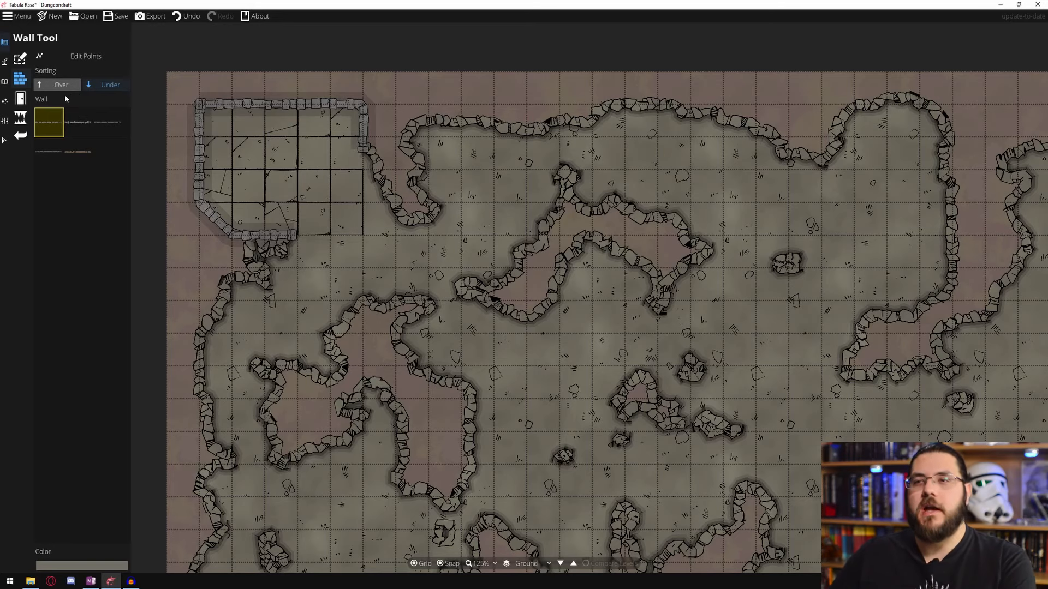
click(76, 123)
click(260, 115)
click(267, 169)
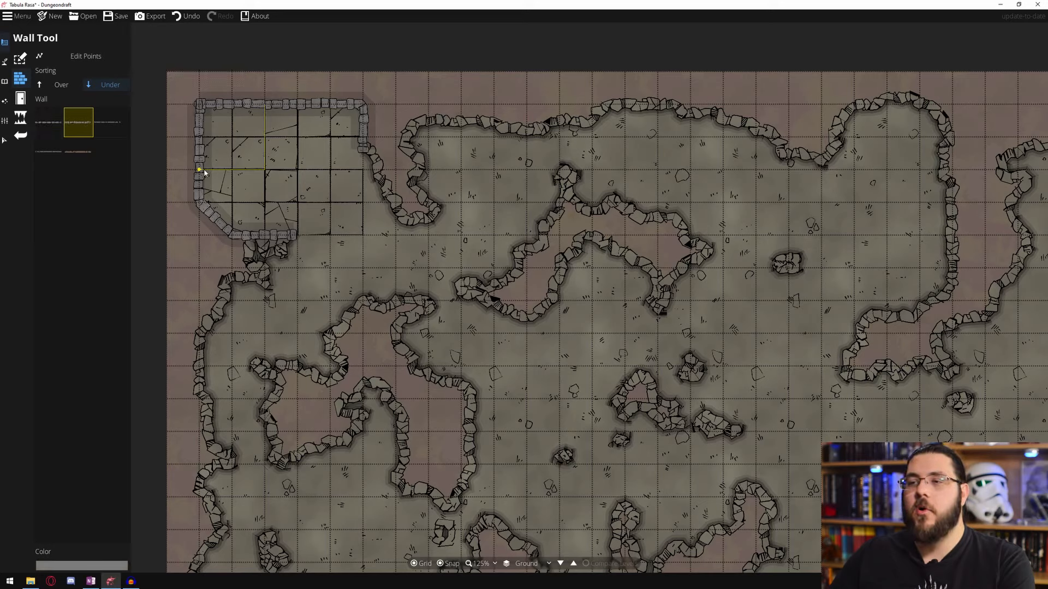
double_click(204, 171)
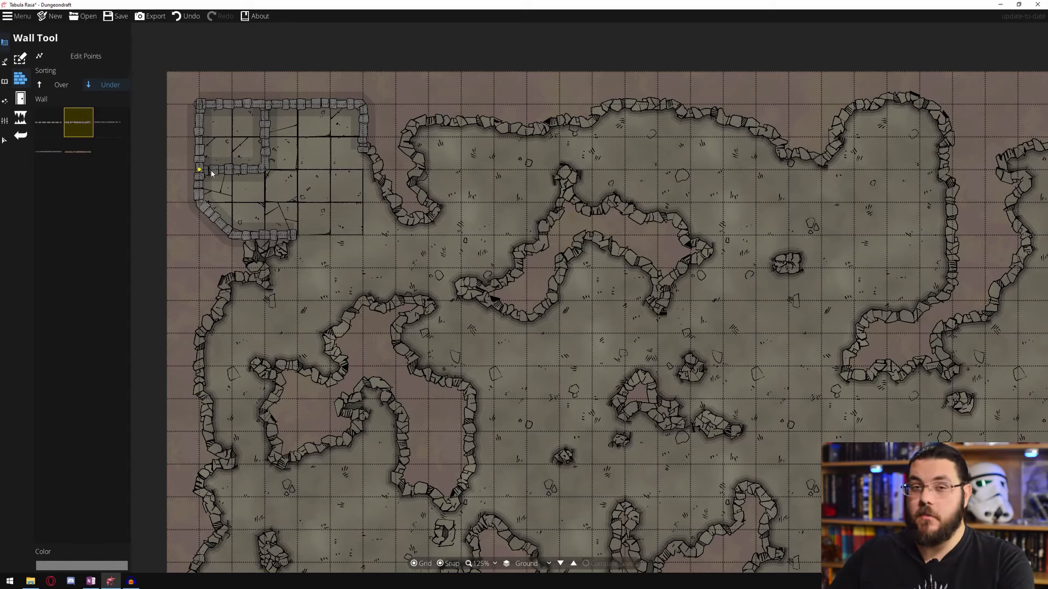
Place a Door 12 portal in the middle of the small chamber's east wall.
click(21, 98)
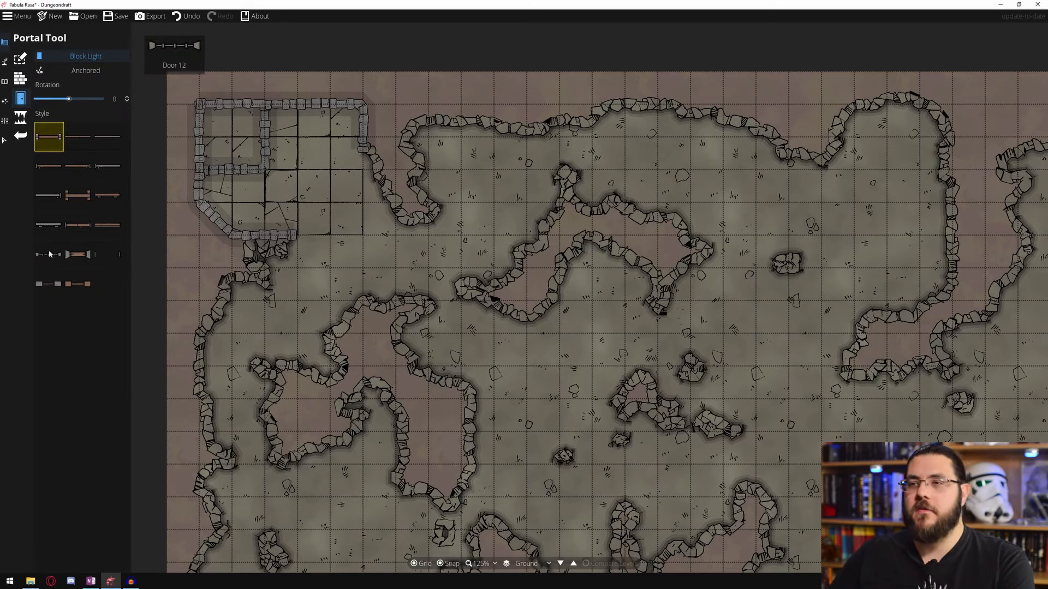
click(49, 254)
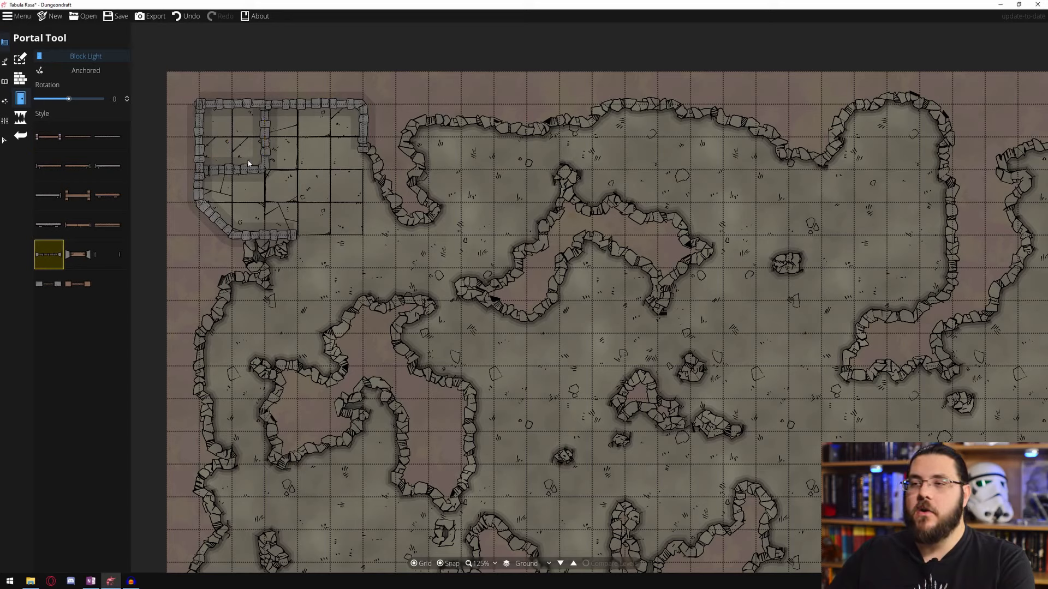
click(266, 139)
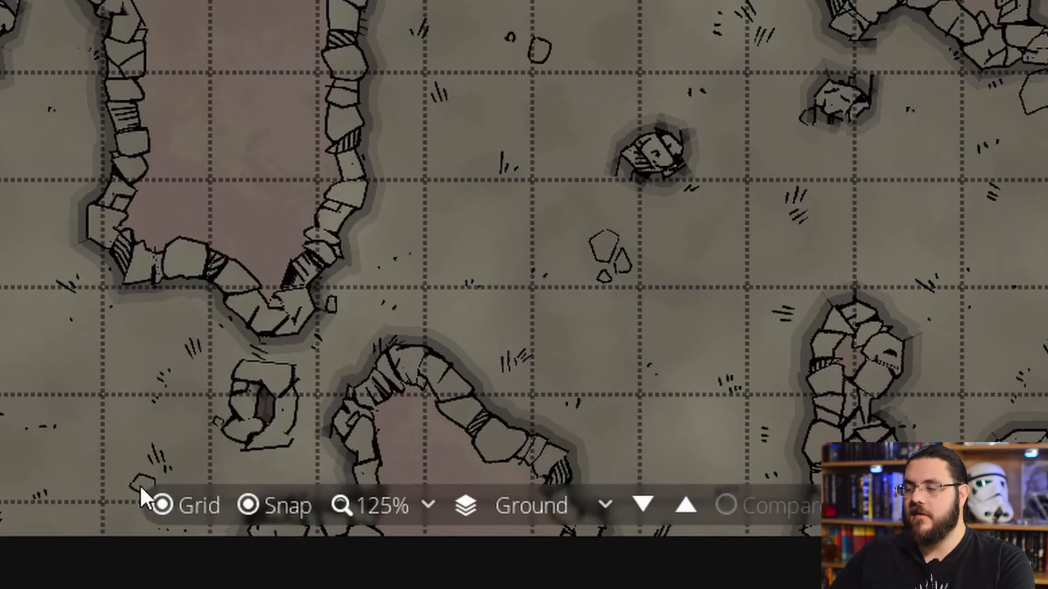
click(395, 492)
click(393, 248)
click(392, 502)
click(391, 202)
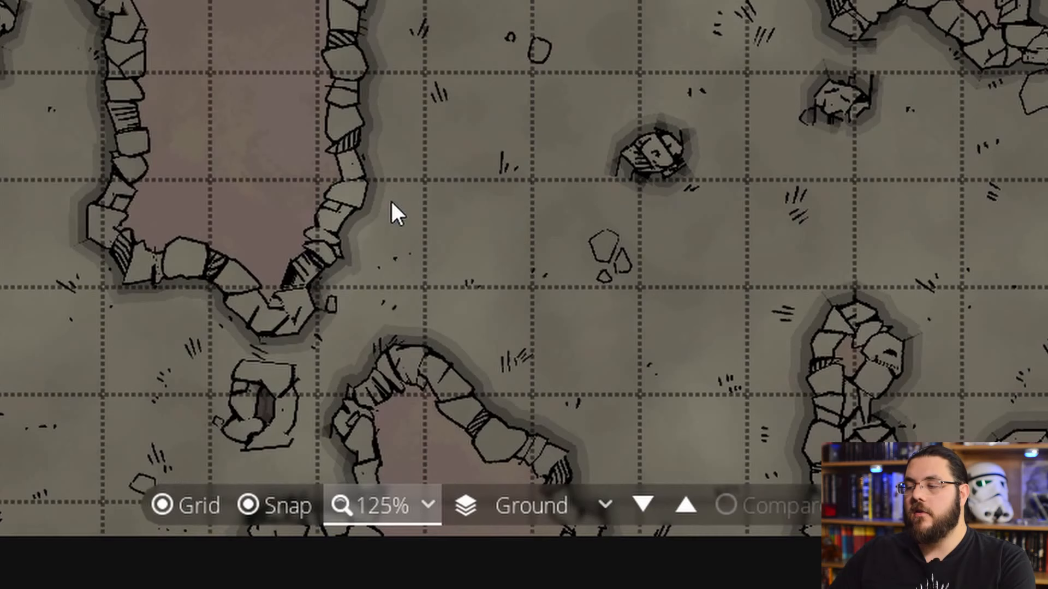
click(525, 506)
click(560, 500)
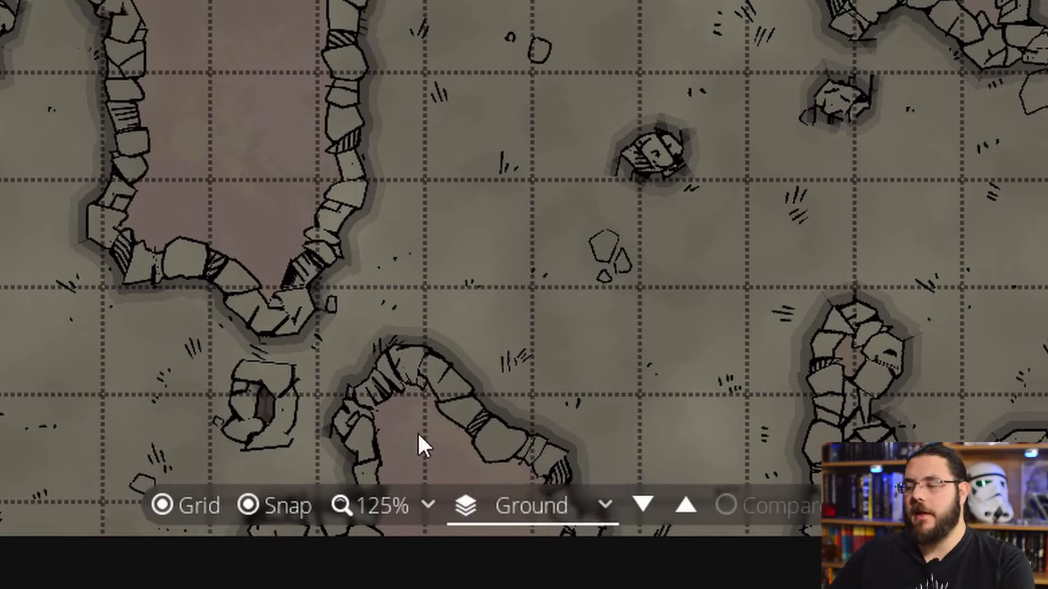
Try Freestanding placement for the door portal with snapping off, and return the portal to Anchored.
click(166, 496)
click(255, 510)
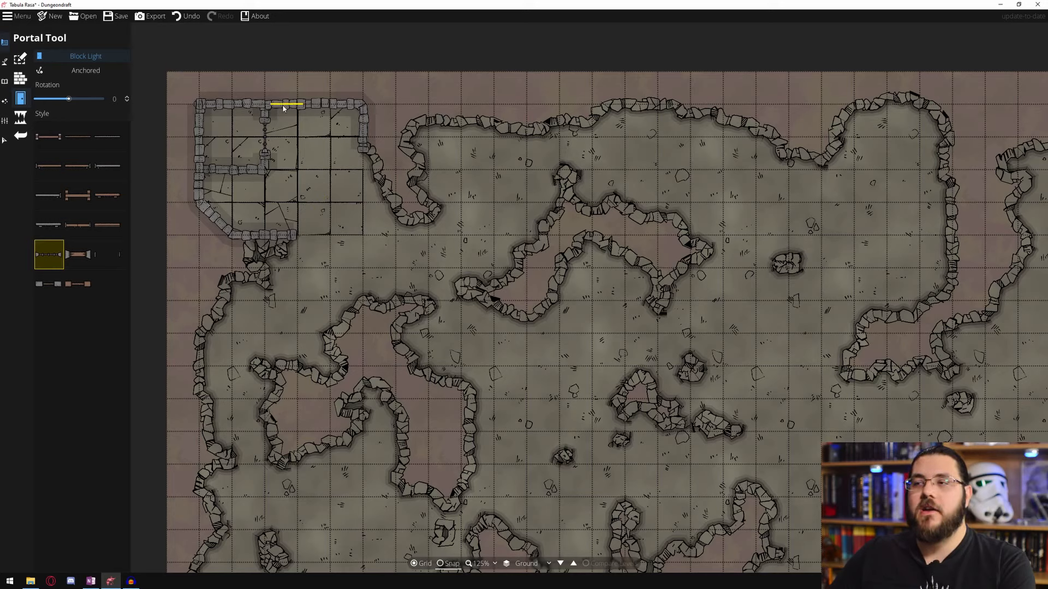
click(85, 70)
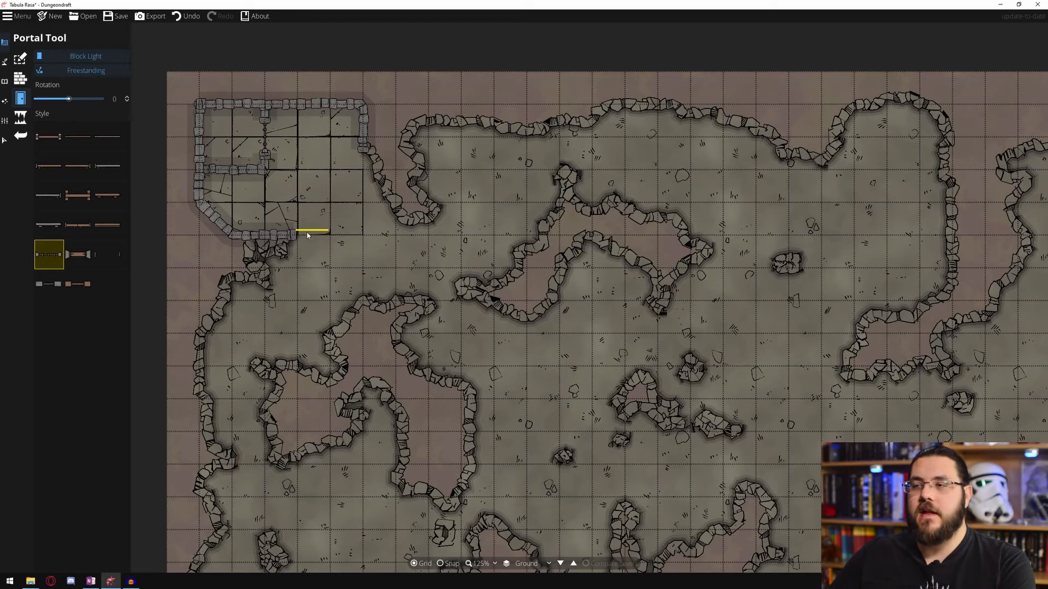
click(103, 73)
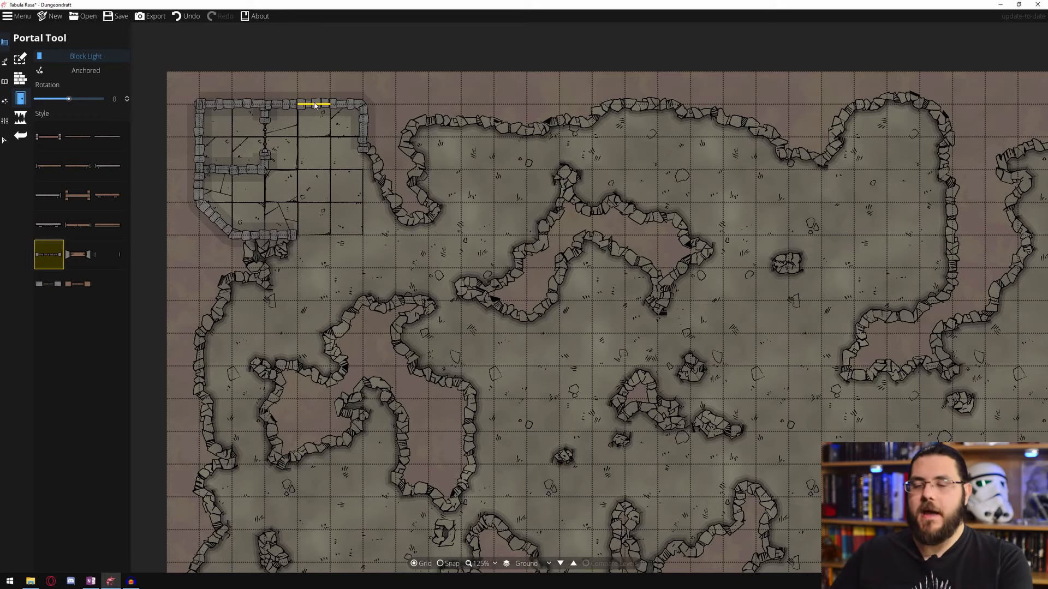
Activate the Terrain Brush with its Settlement biome terrains.
scroll(337, 123, down, 1)
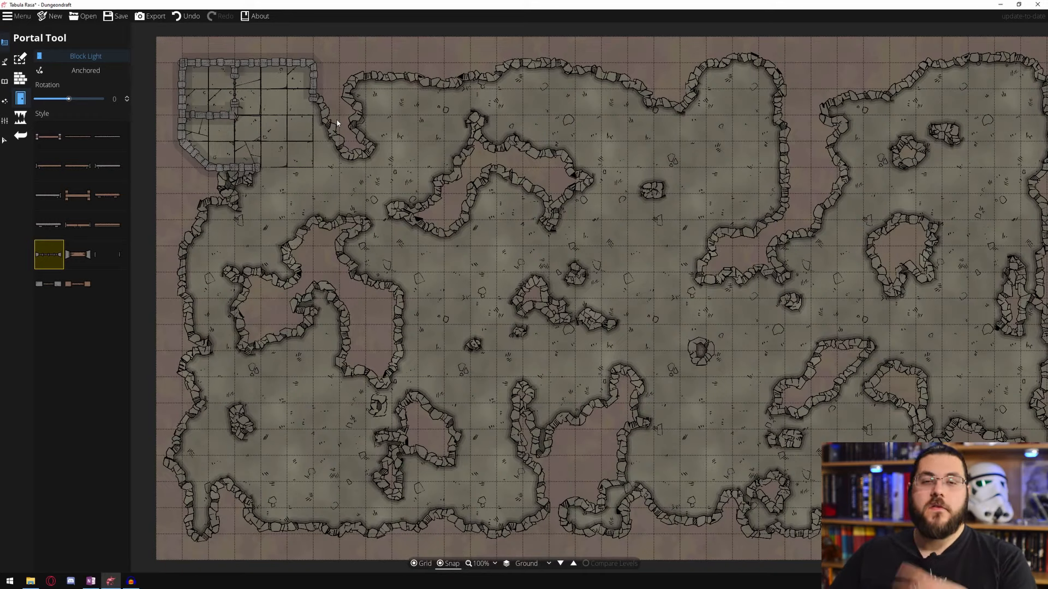
click(5, 61)
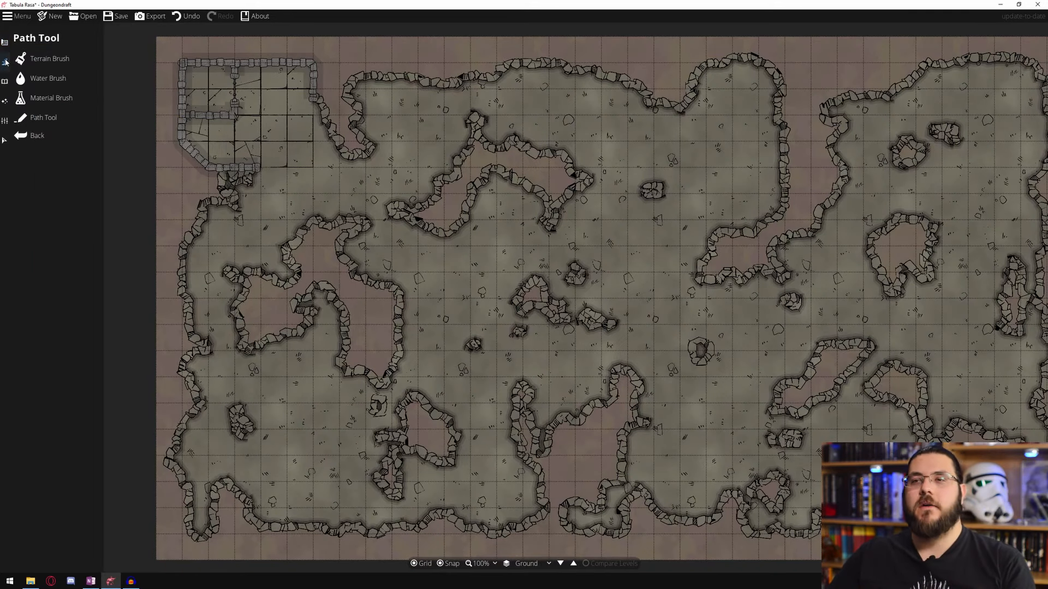
click(63, 67)
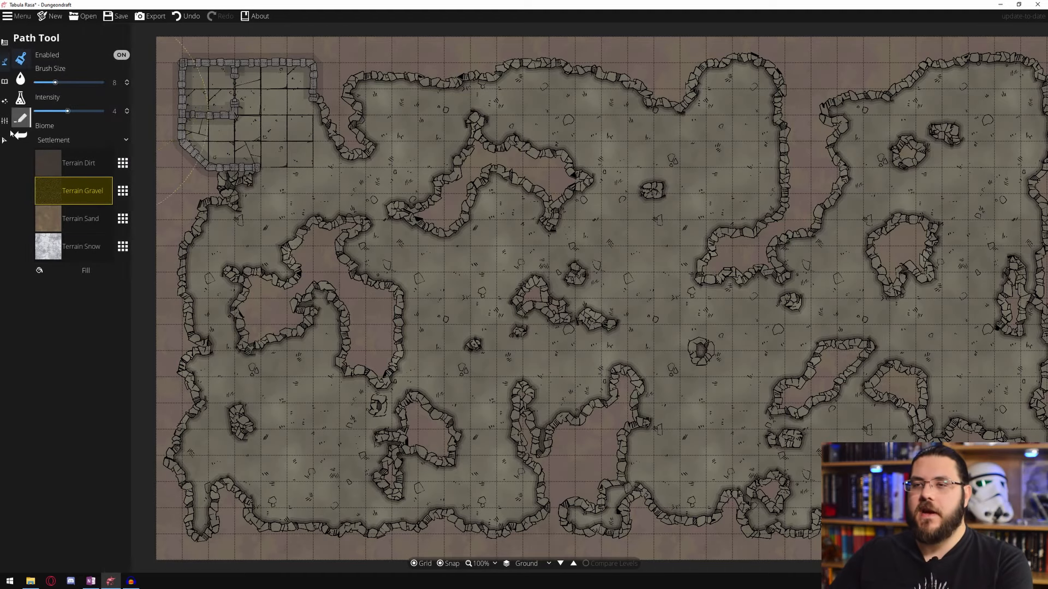
Paint Terrain Gravel at brush size 4 over the northern part of the rock mass south of the built room.
scroll(308, 261, down, 5)
scroll(307, 261, up, 1)
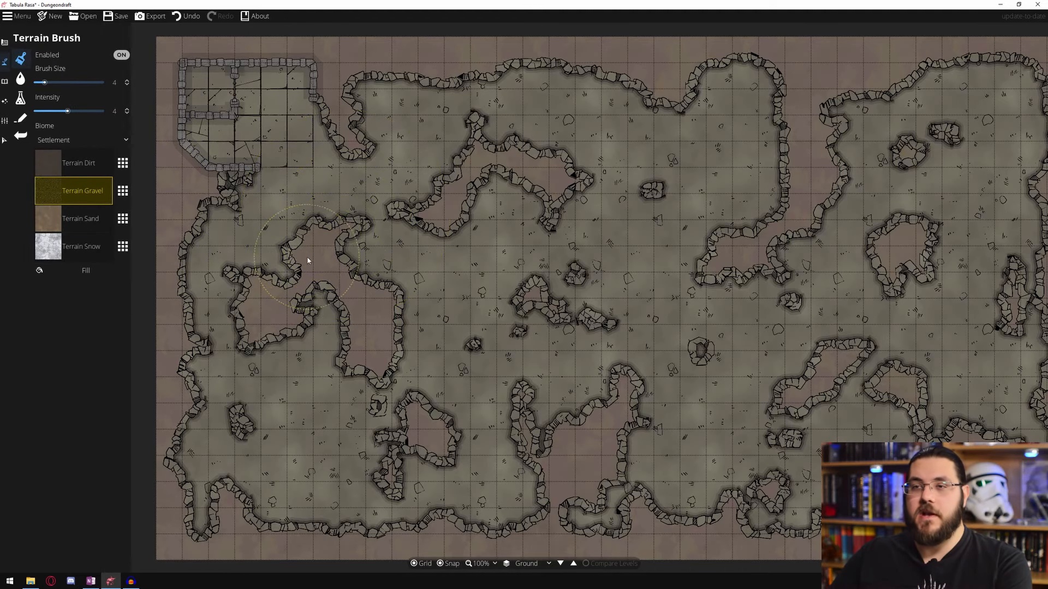
drag(312, 260, 323, 242)
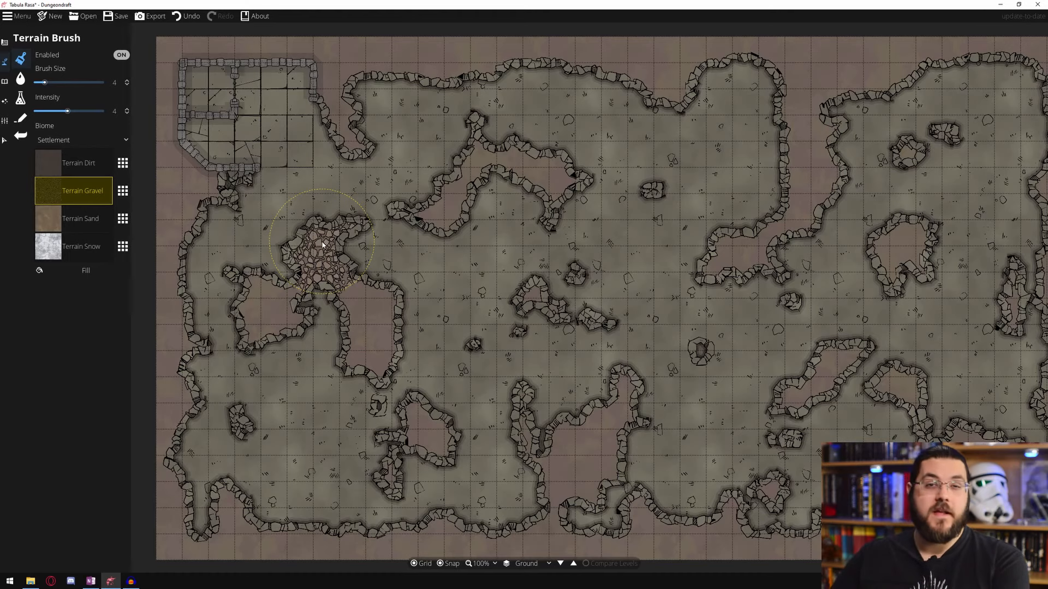
Try Terrain Void in place of Terrain Dirt as the base terrain, and return that slot to Terrain Dirt.
click(124, 164)
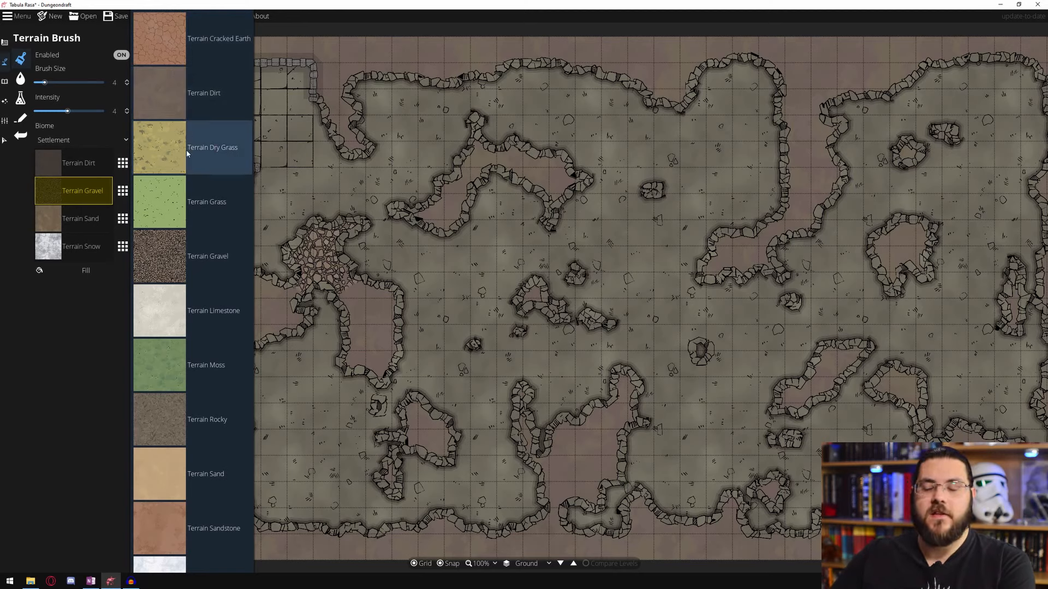
scroll(192, 338, down, 3)
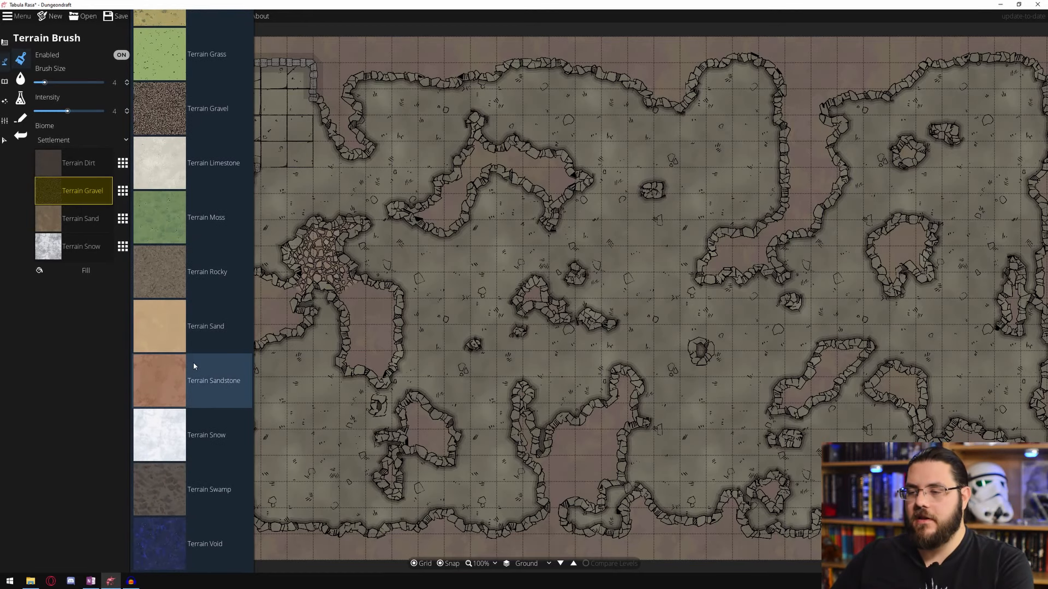
click(161, 544)
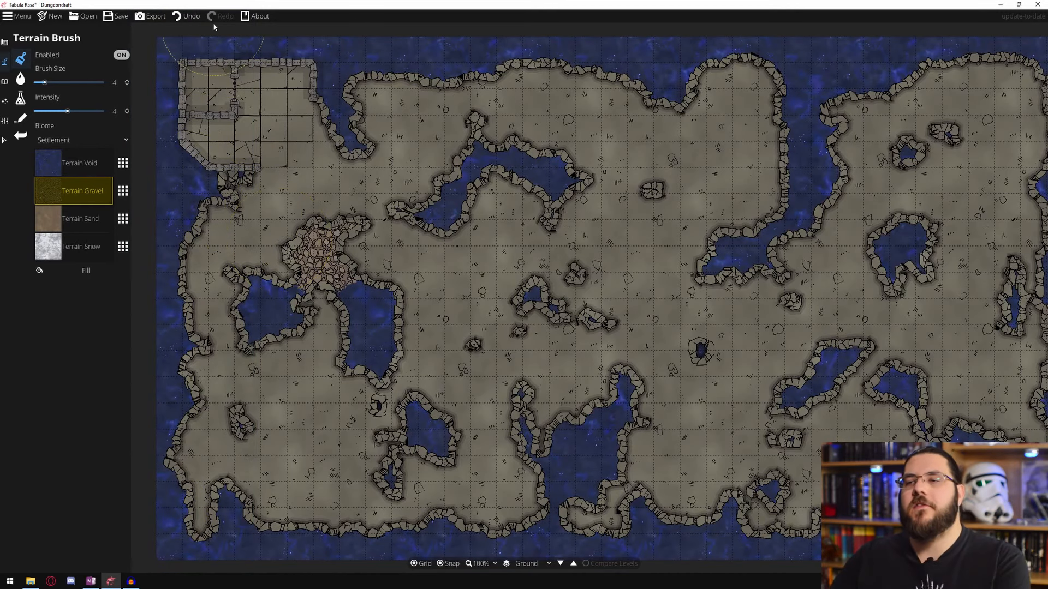
click(123, 164)
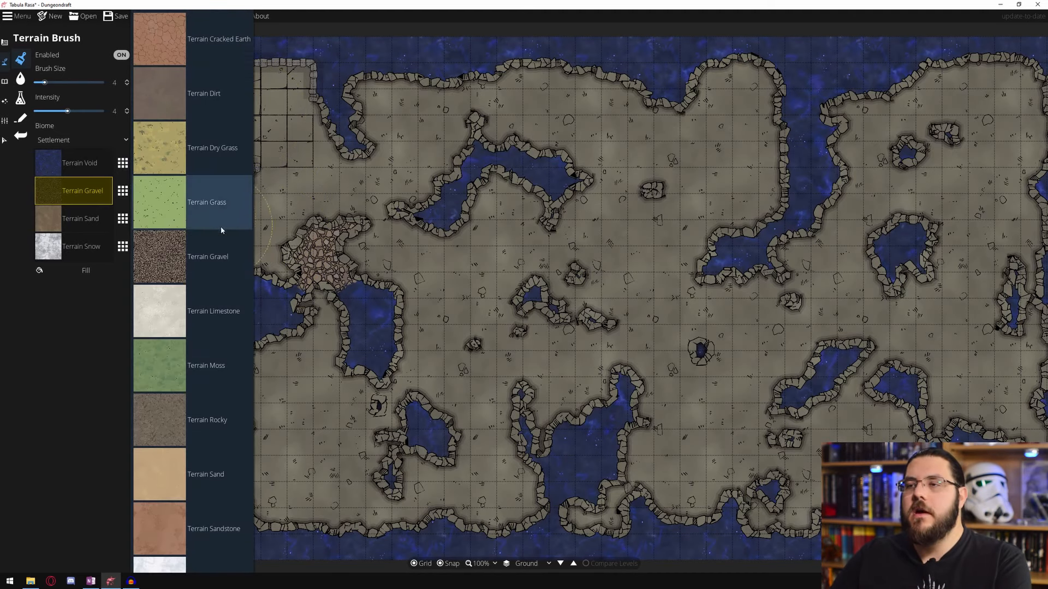
click(204, 70)
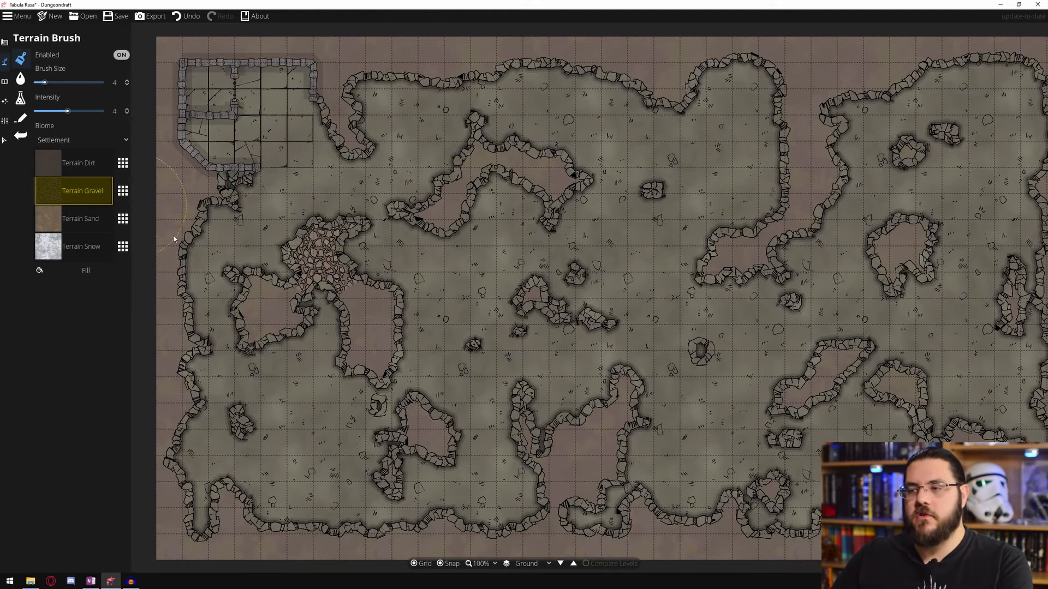
Paint Terrain Gravel over the remaining southwestern and southeastern parts of the same rock mass.
mouse_move(297, 289)
mouse_down()
mouse_move(271, 320)
mouse_move(244, 324)
mouse_move(243, 296)
mouse_move(257, 286)
mouse_move(354, 292)
mouse_move(383, 326)
mouse_move(371, 367)
mouse_move(349, 334)
mouse_move(366, 320)
mouse_up()
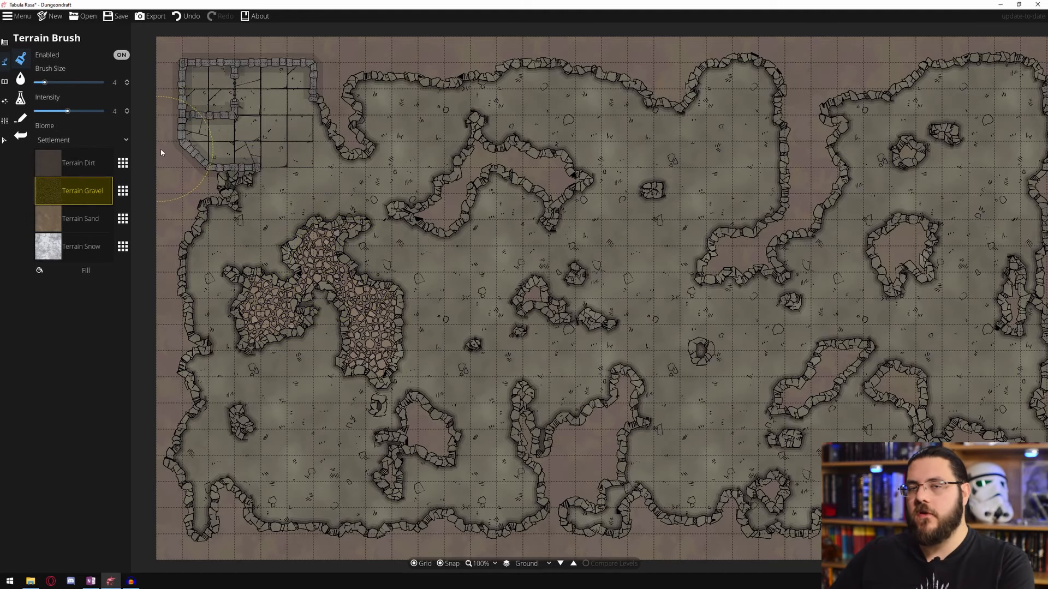
Paint a pond in the cave's northern alcove with the medium Water Brush, using a blue deep color and a light blue shallow color.
click(20, 80)
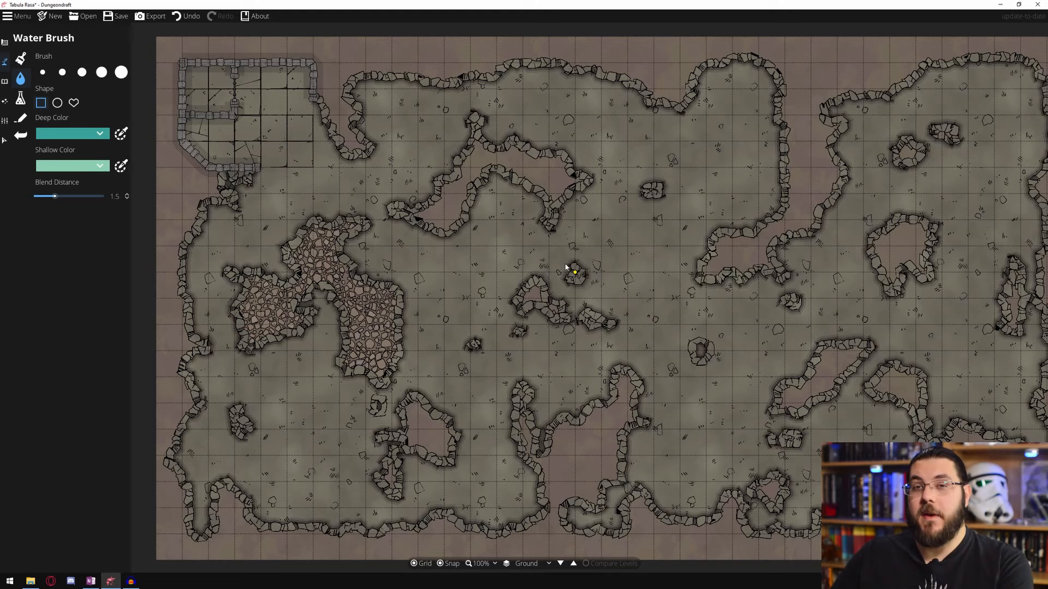
click(99, 134)
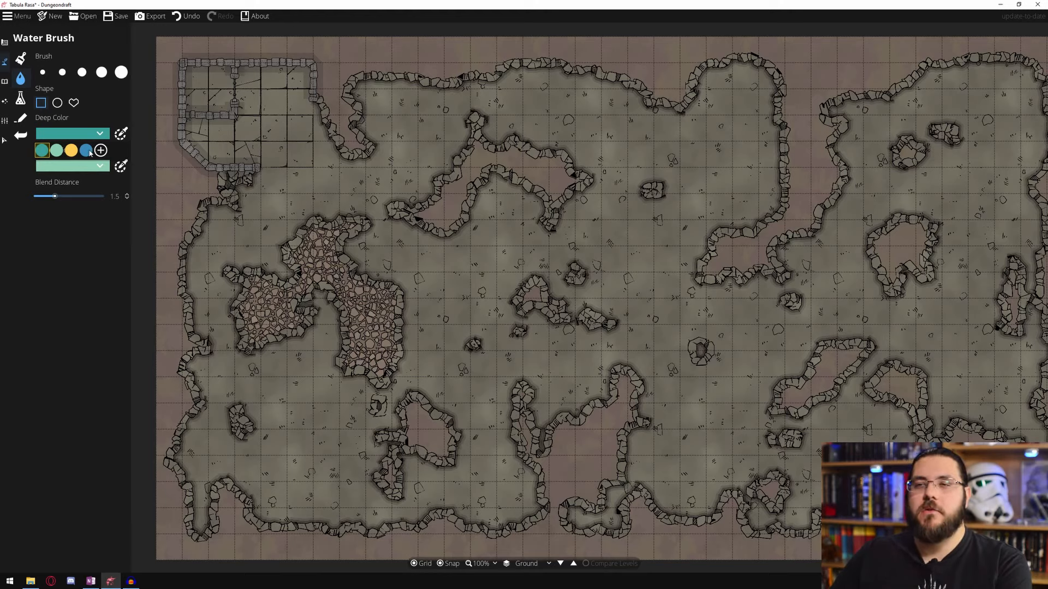
click(88, 151)
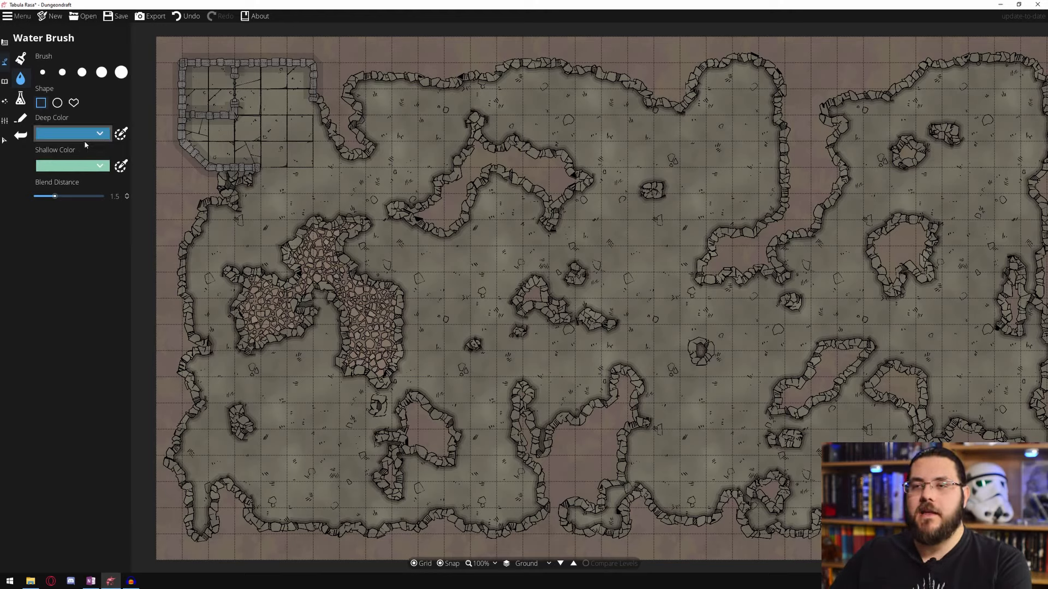
click(84, 167)
click(85, 183)
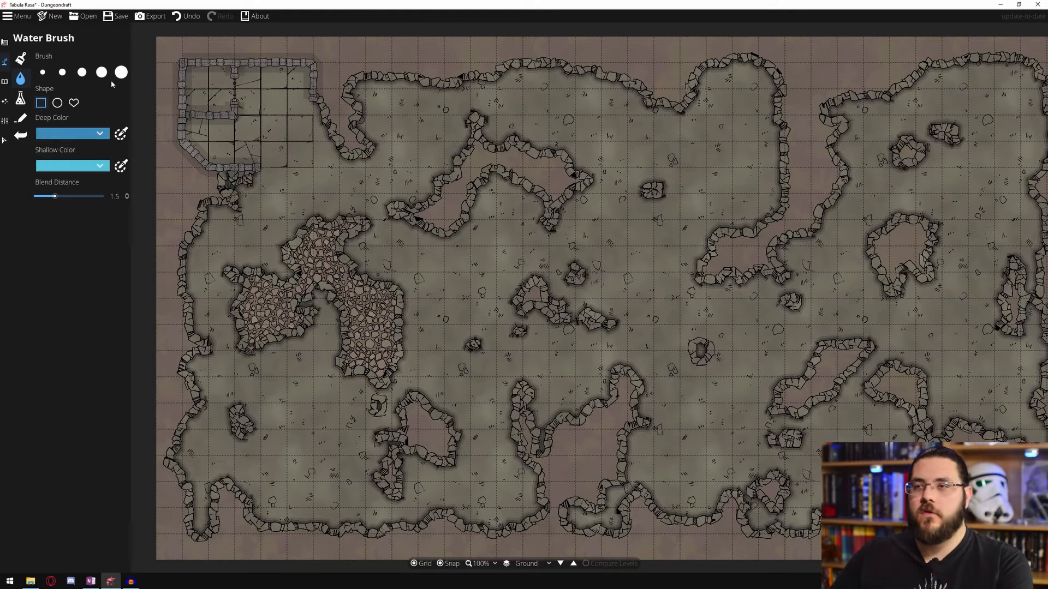
click(82, 72)
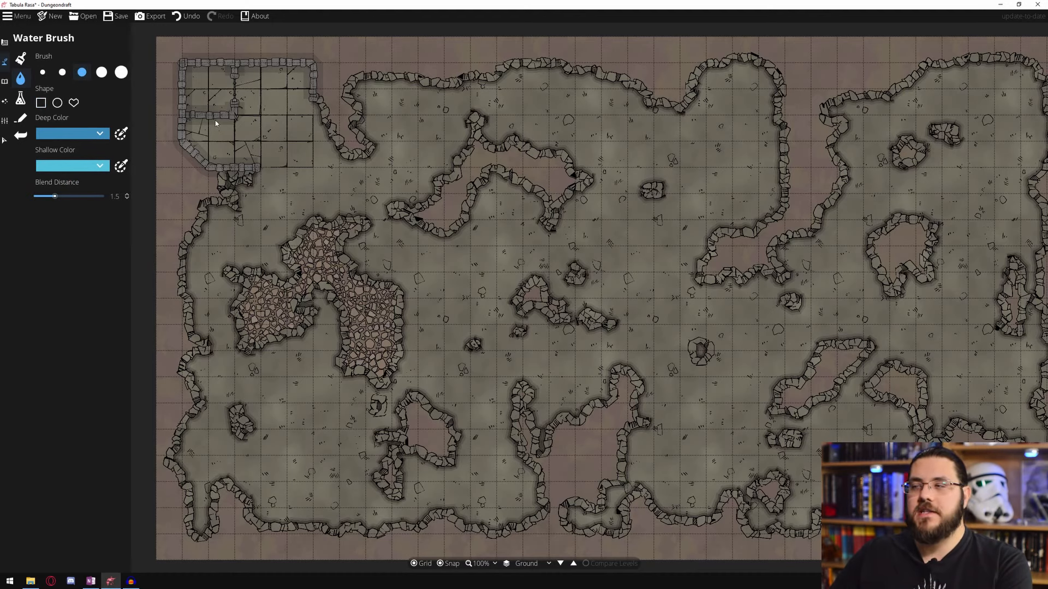
mouse_move(734, 103)
mouse_down()
mouse_move(701, 141)
mouse_move(714, 175)
mouse_move(705, 195)
mouse_move(751, 182)
mouse_move(736, 149)
mouse_move(743, 112)
mouse_up()
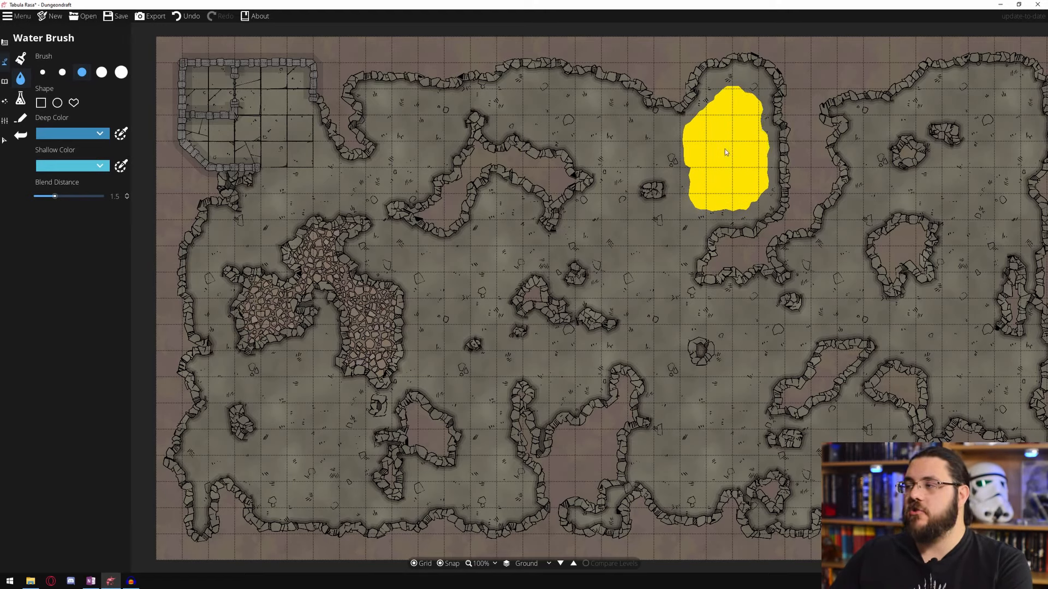
drag(724, 148, 725, 149)
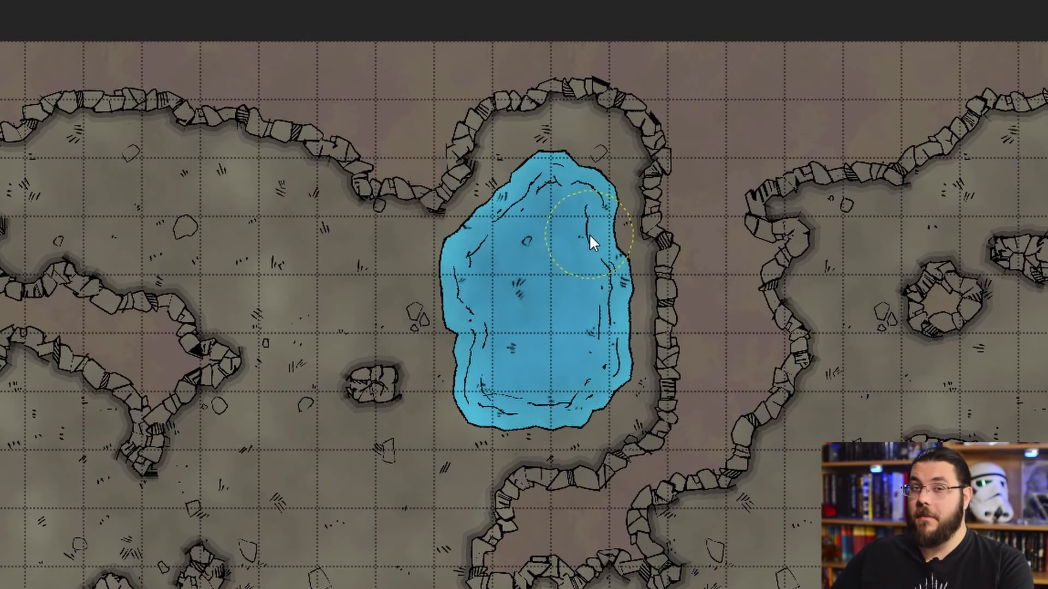
Fill the rock enclosure southeast of the pond with lava material on layer -400: Below Ground.
scroll(617, 256, up, 4)
scroll(621, 261, up, 2)
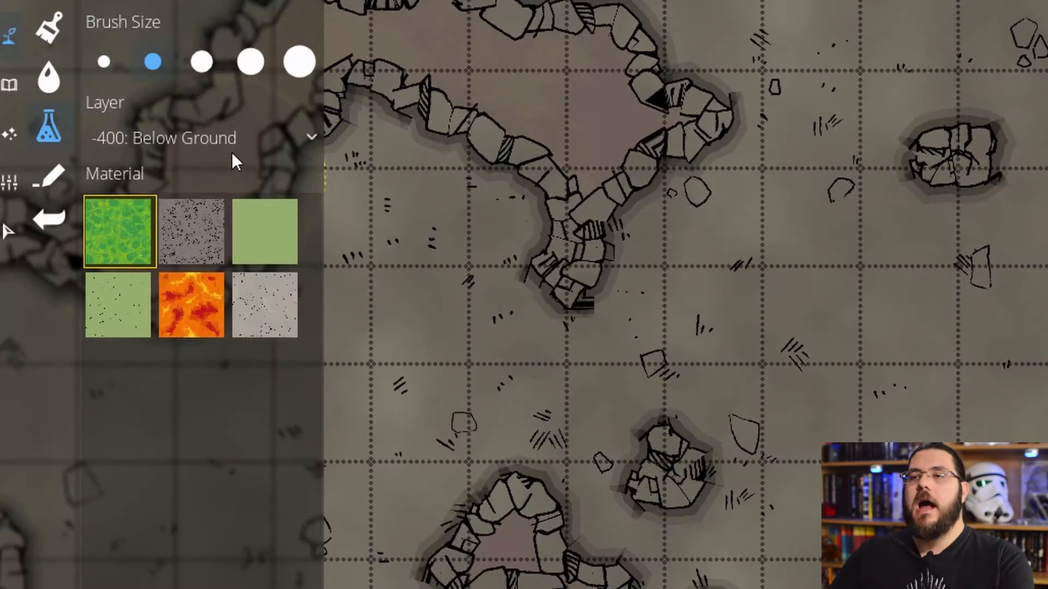
click(96, 106)
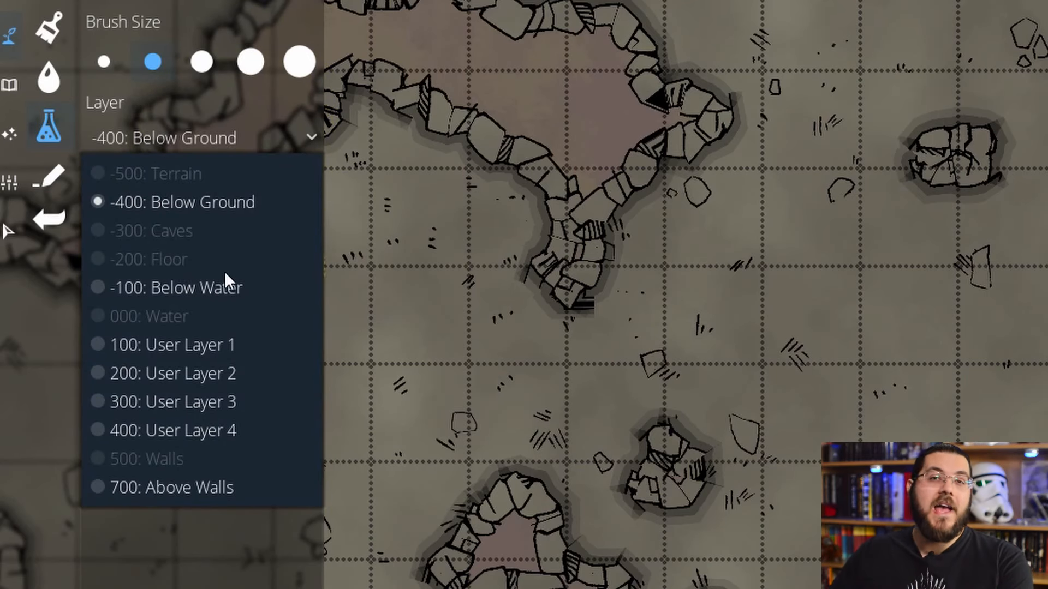
click(225, 136)
click(188, 303)
drag(633, 292, 344, 313)
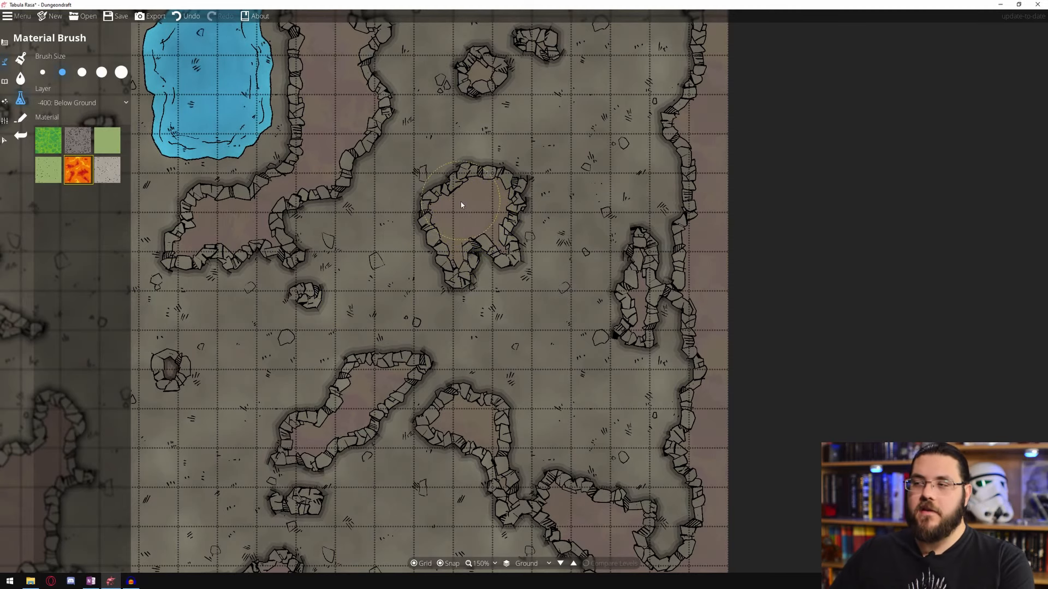
mouse_move(477, 212)
mouse_down()
mouse_move(475, 186)
mouse_move(454, 218)
mouse_move(455, 261)
mouse_move(483, 226)
mouse_up()
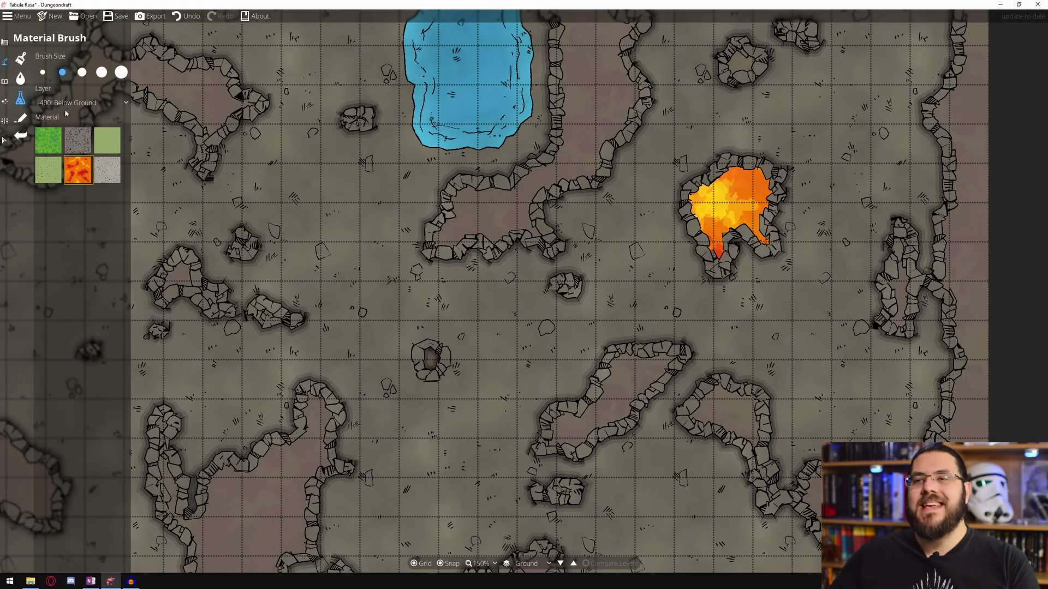
click(100, 104)
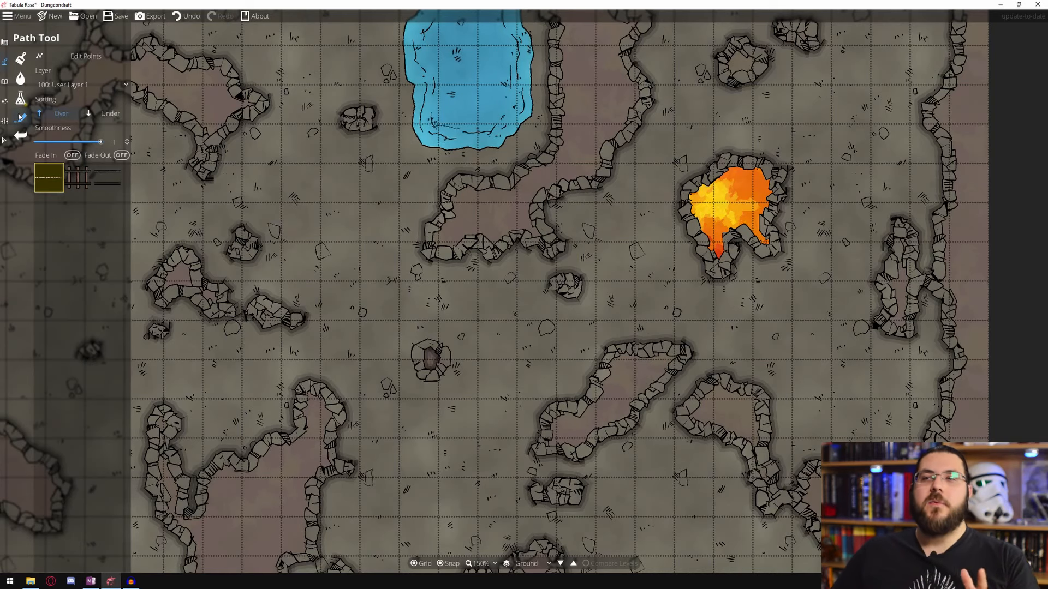
Draw a winding S-shaped path in the first style on 100: User Layer 1 across the open floor south of the pond.
click(103, 84)
click(104, 84)
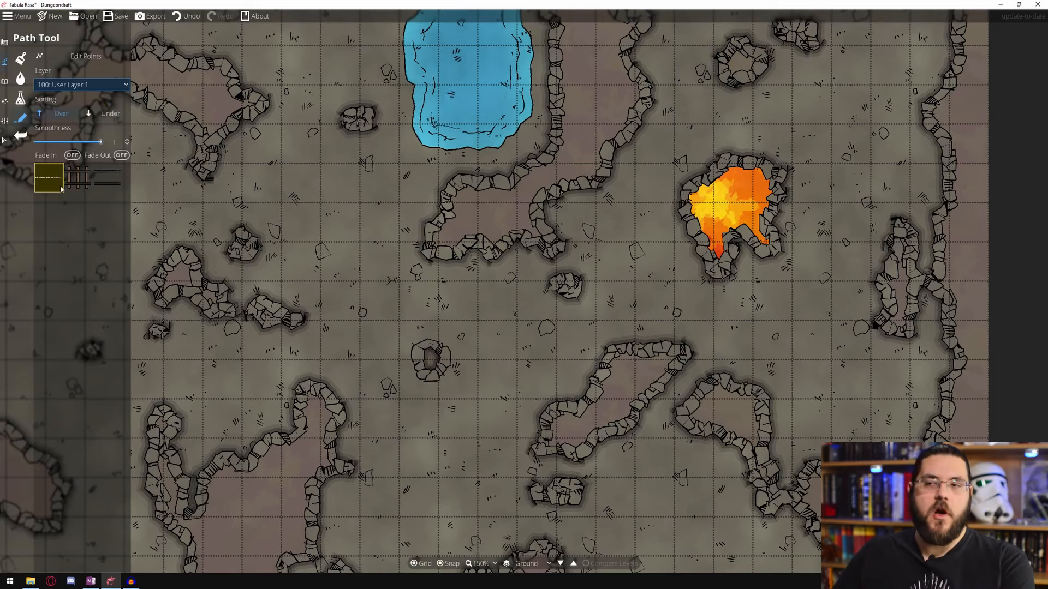
mouse_move(323, 205)
mouse_down()
mouse_move(394, 262)
mouse_move(381, 281)
mouse_move(320, 299)
mouse_move(327, 339)
mouse_move(375, 342)
mouse_move(462, 300)
mouse_move(573, 336)
mouse_move(548, 394)
mouse_move(523, 381)
mouse_move(513, 357)
mouse_move(468, 433)
mouse_up()
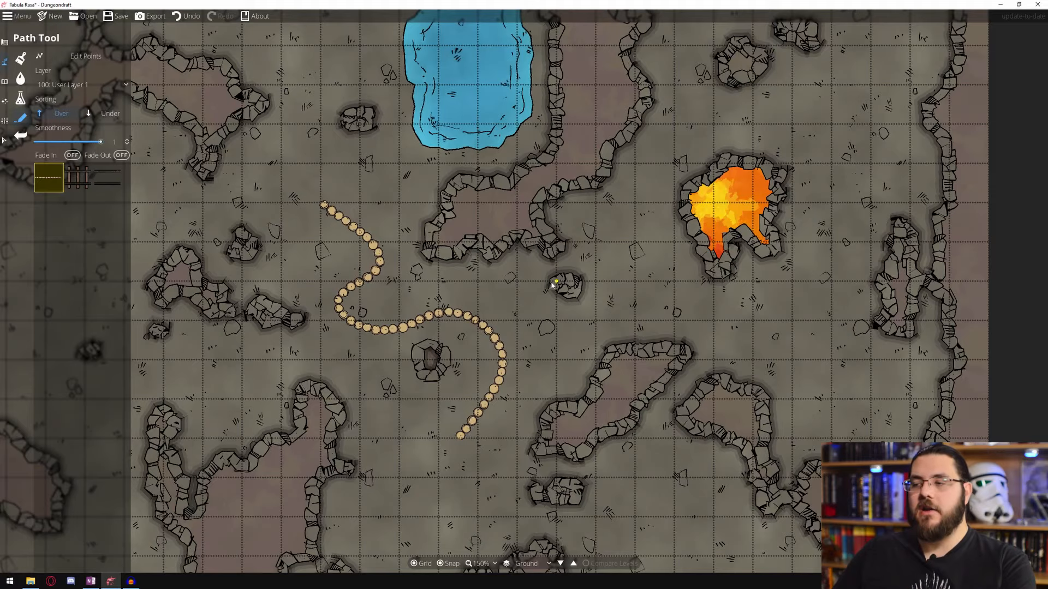
Try the second, track-like path style on the open cave floor west of the winding path.
drag(555, 339, 584, 278)
click(82, 183)
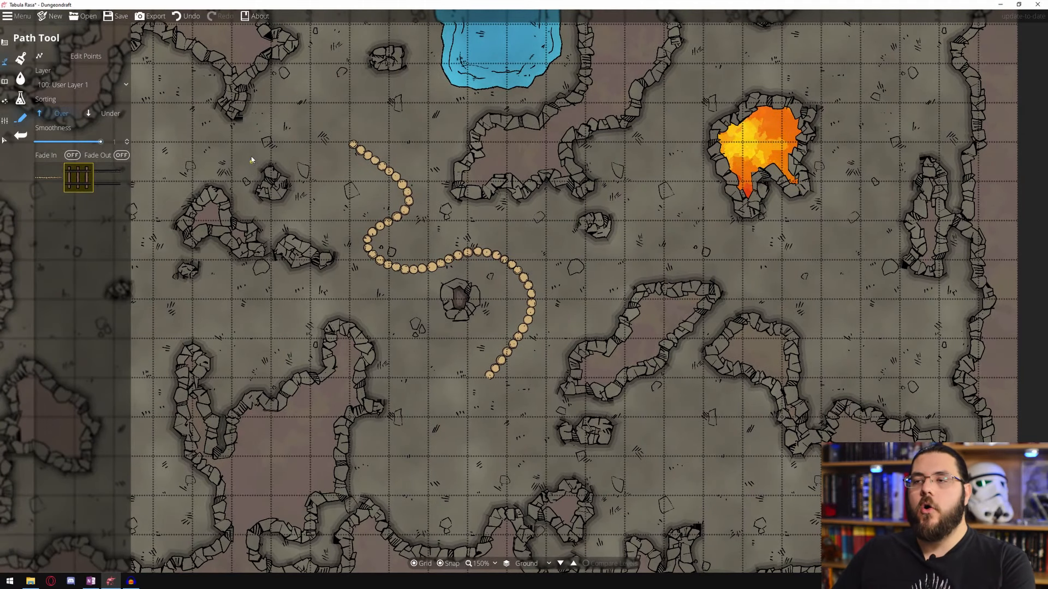
drag(252, 160, 402, 179)
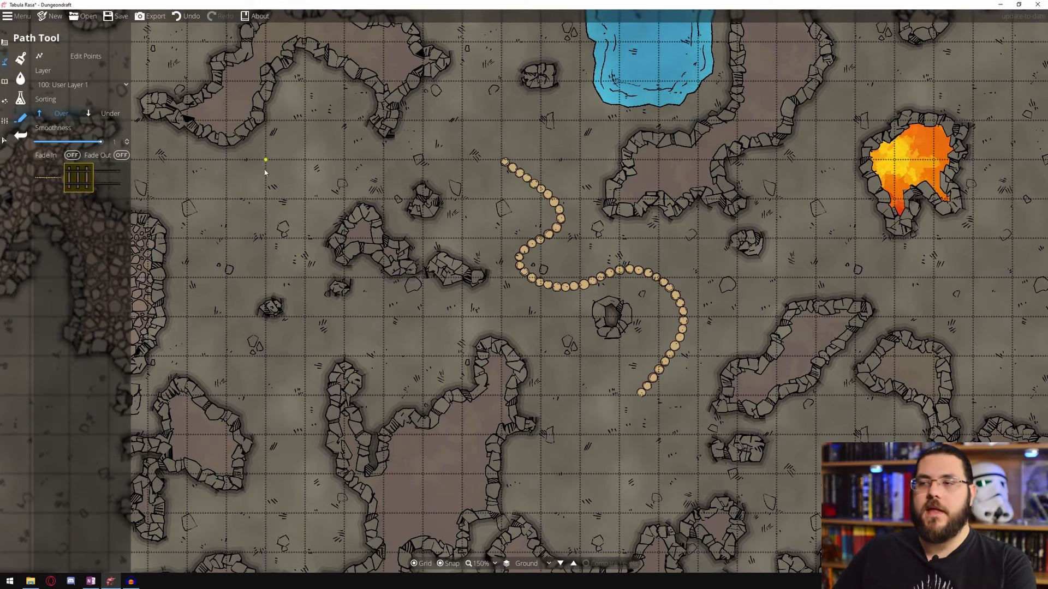
mouse_move(304, 142)
mouse_down()
mouse_move(250, 236)
mouse_move(187, 221)
mouse_move(185, 205)
mouse_move(314, 236)
mouse_move(251, 205)
mouse_move(260, 96)
mouse_move(272, 84)
mouse_move(187, 120)
mouse_move(249, 237)
mouse_move(348, 253)
mouse_move(363, 292)
mouse_up()
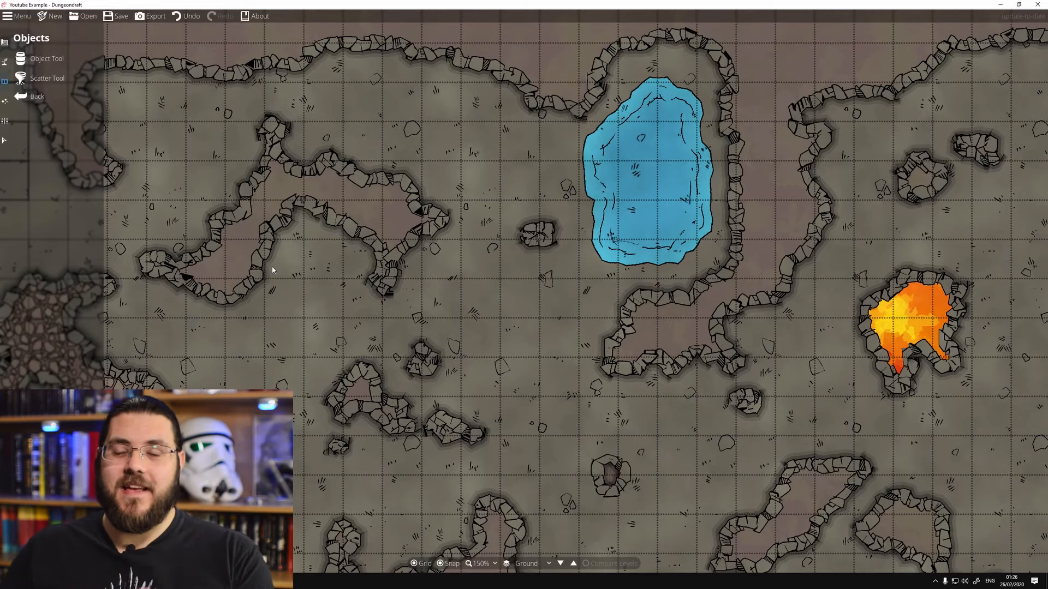
Choose the Cloth 02 object for placement and mix a bright green custom color of R 151, G 255, B 0 for it.
click(55, 61)
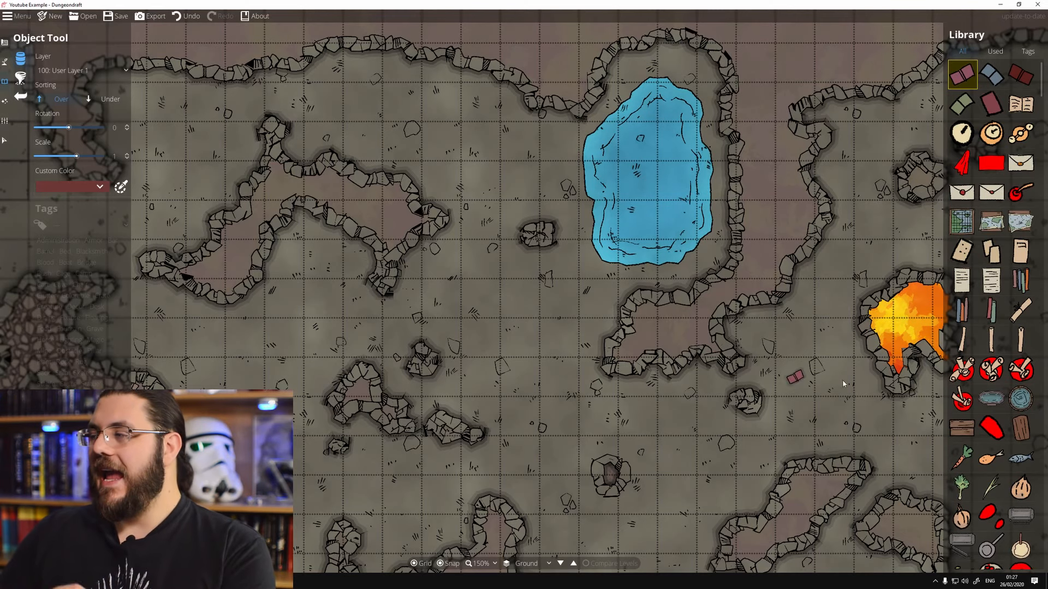
mouse_move(1002, 171)
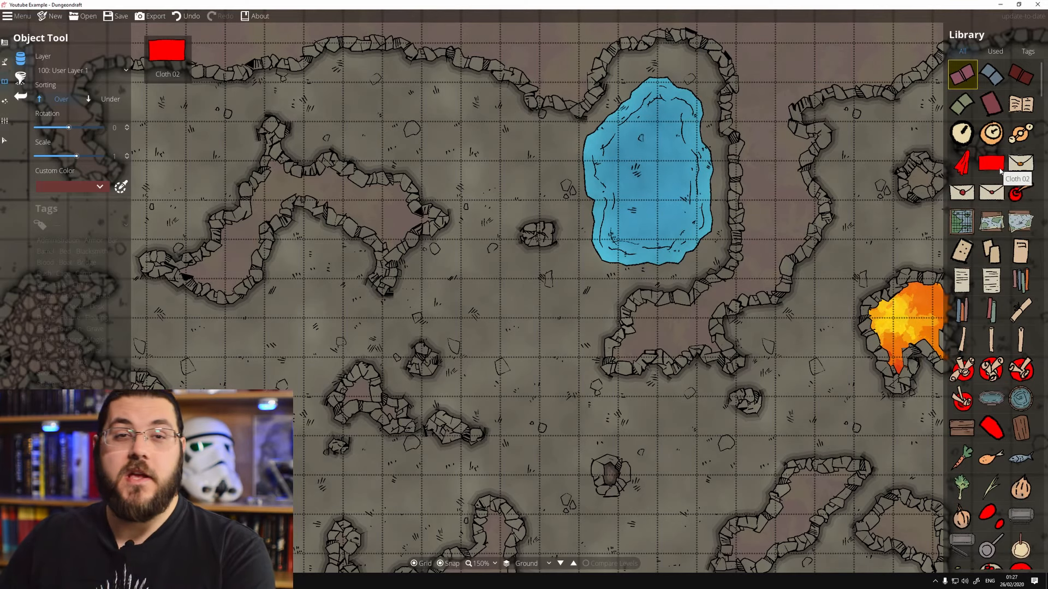
click(997, 170)
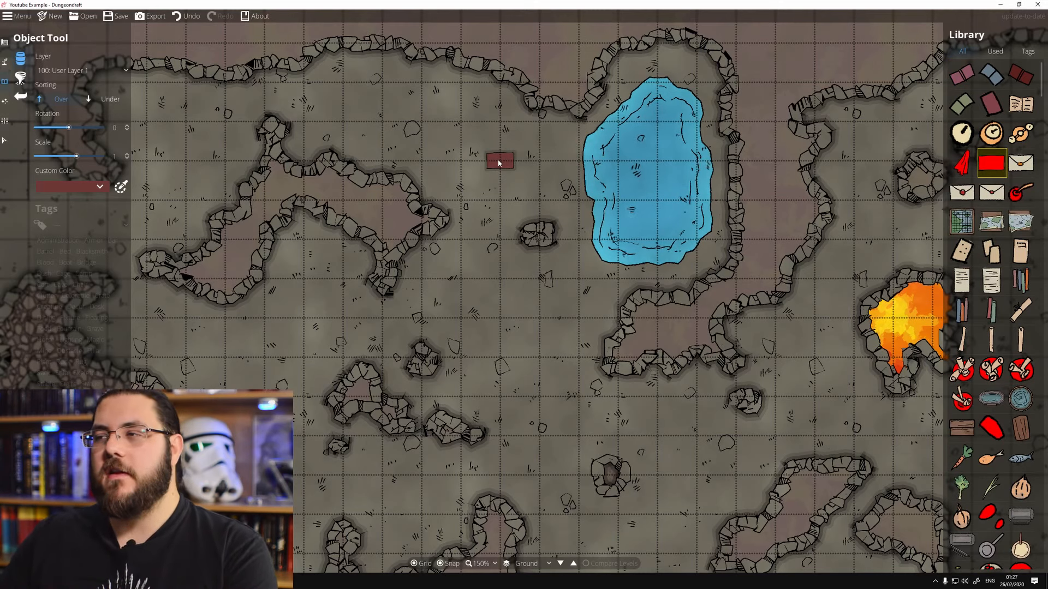
click(86, 188)
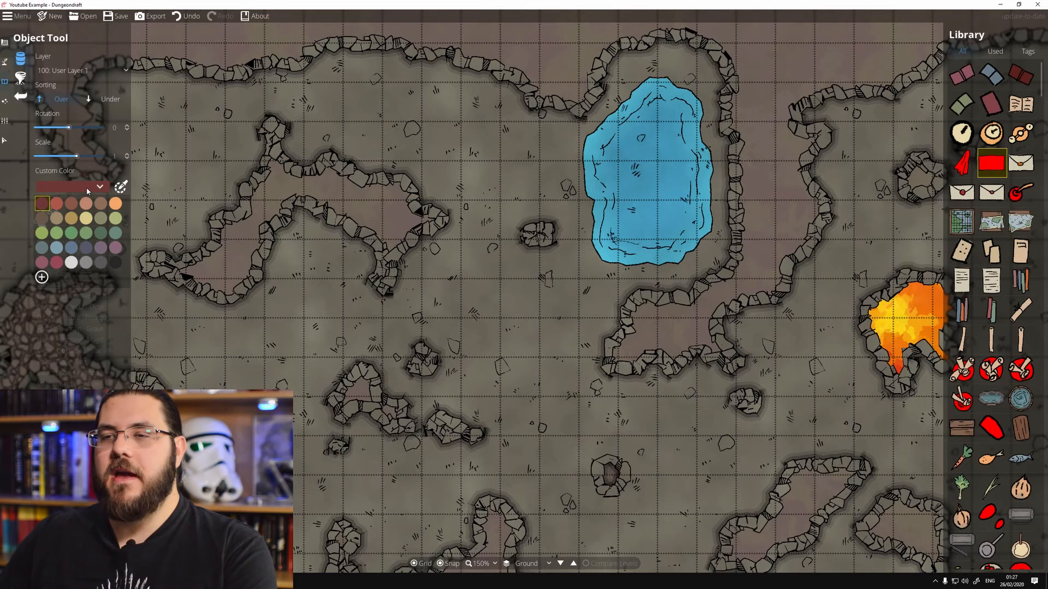
click(42, 277)
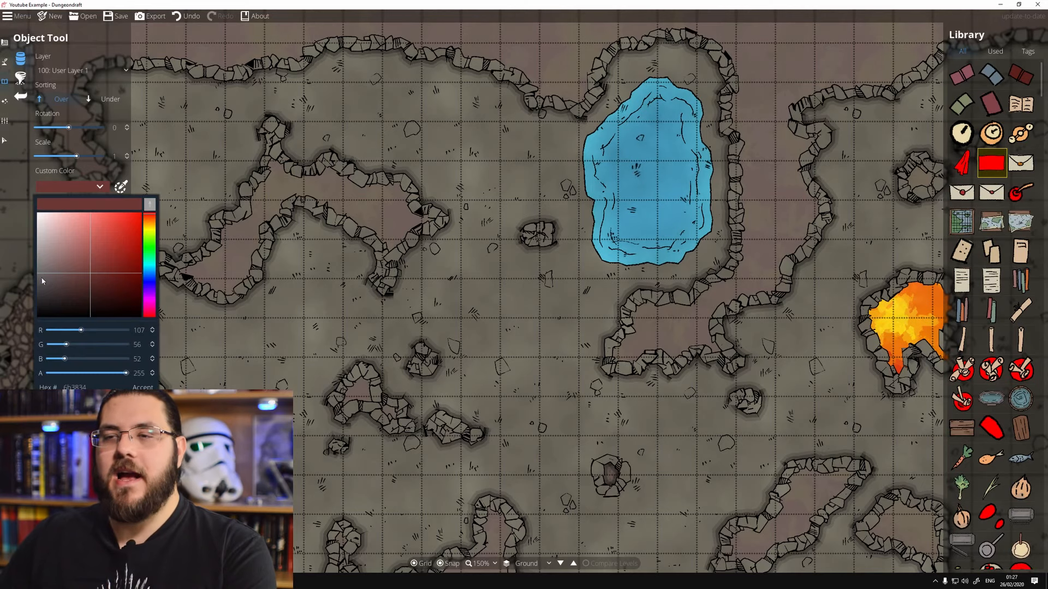
click(149, 237)
drag(126, 256, 143, 208)
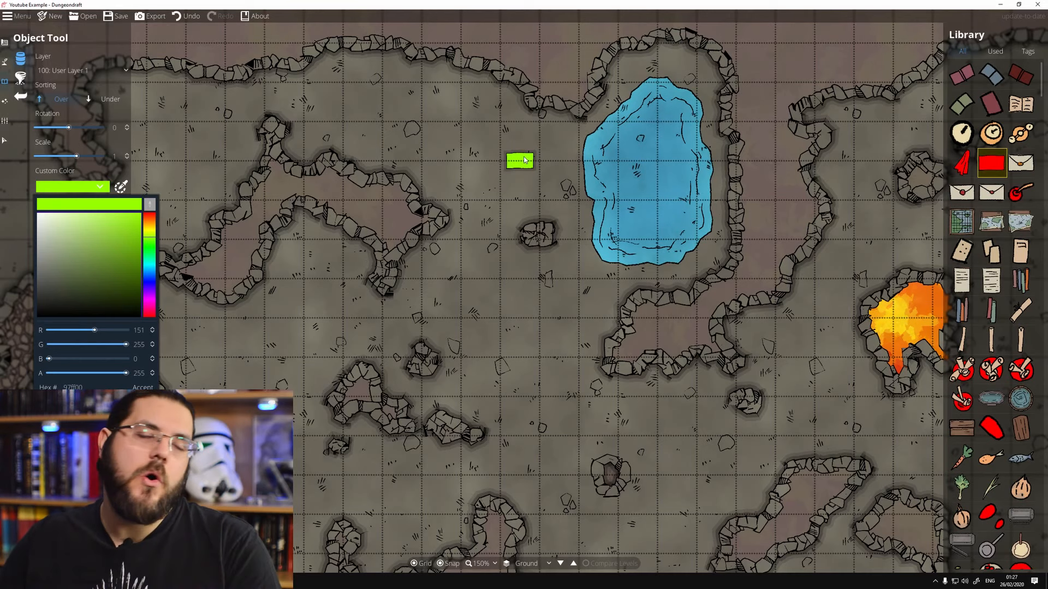
Change the Cloth 02 object's custom color to the light blue preset.
click(95, 185)
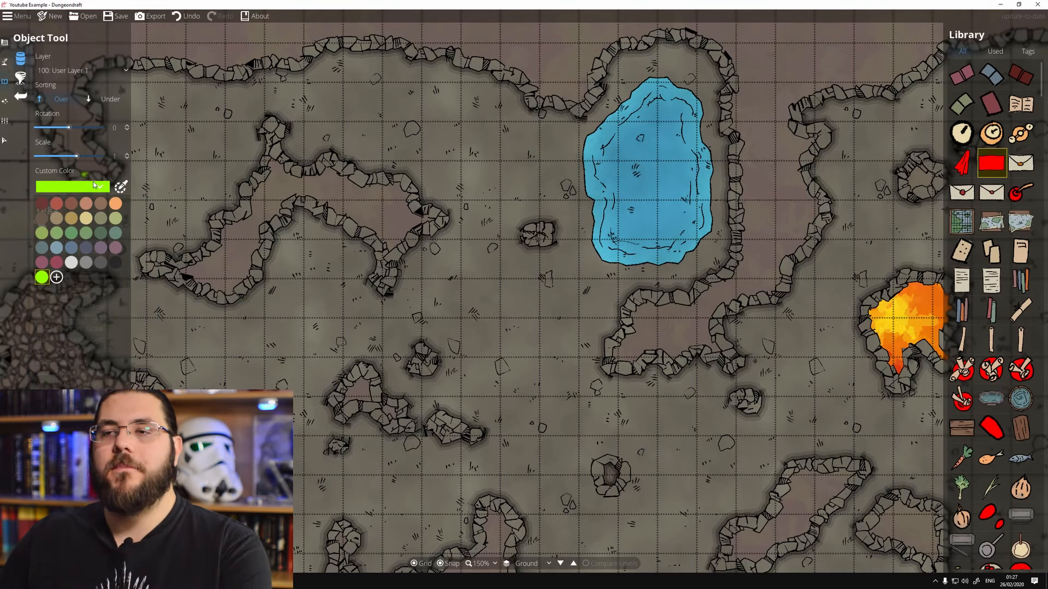
click(56, 247)
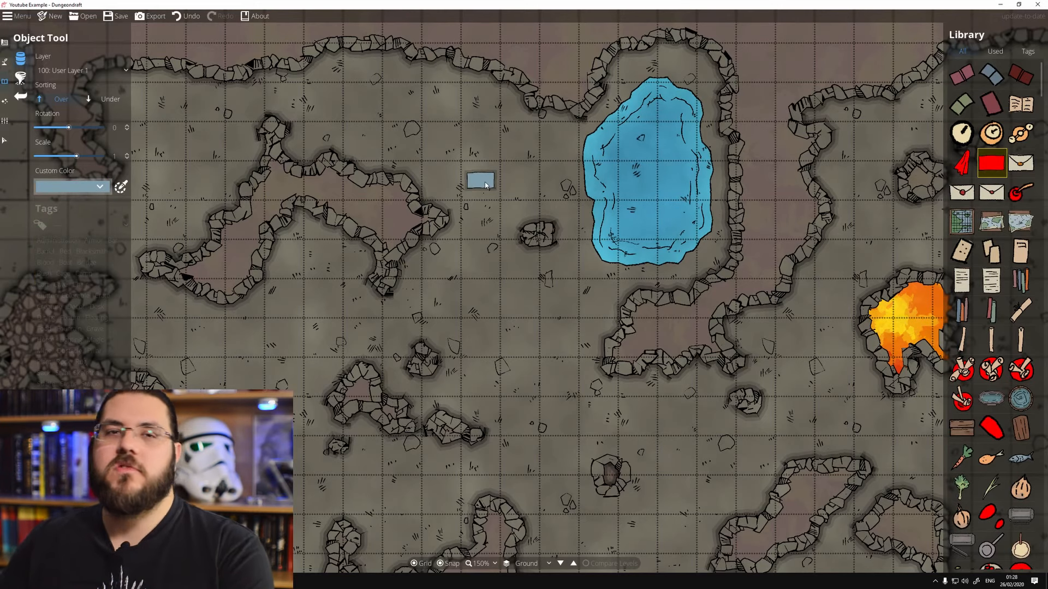
Filter the object library by the Cave tag.
drag(486, 185, 87, 223)
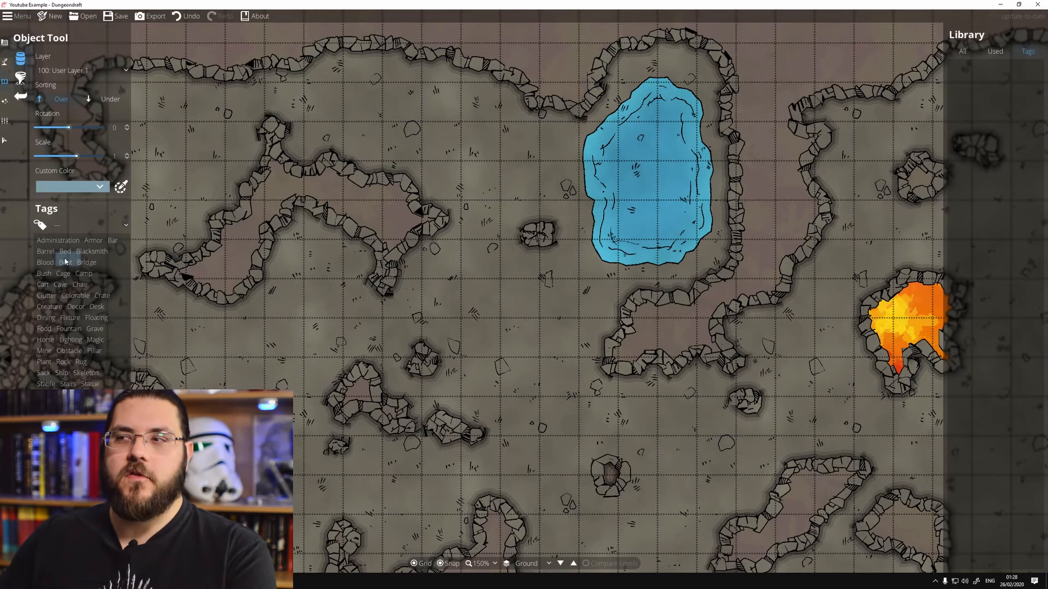
click(60, 285)
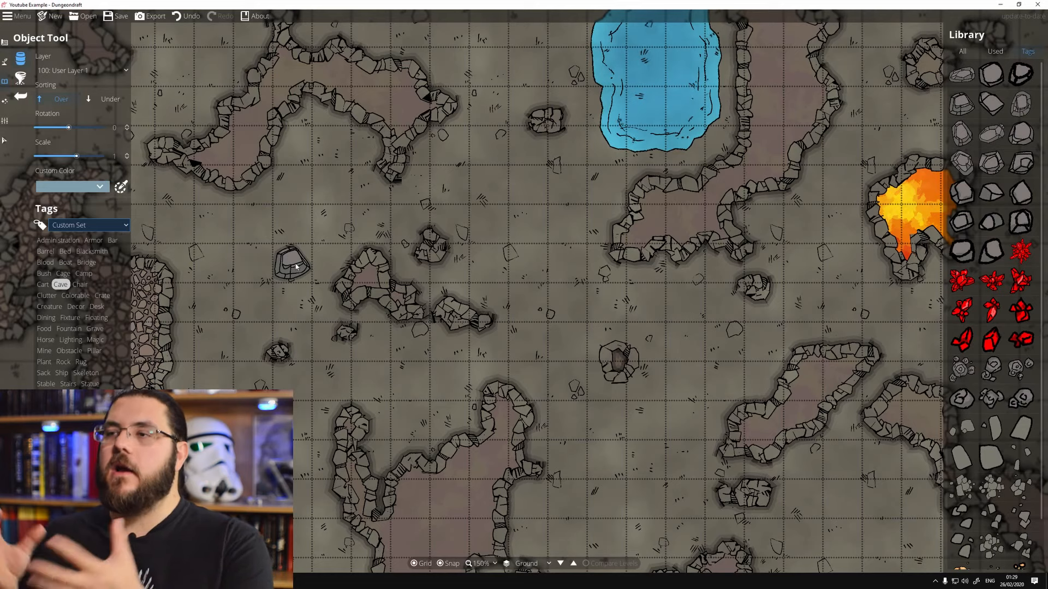
Look through the Cave-tagged objects in the library, including the boulders and cave crystals.
drag(296, 267, 93, 208)
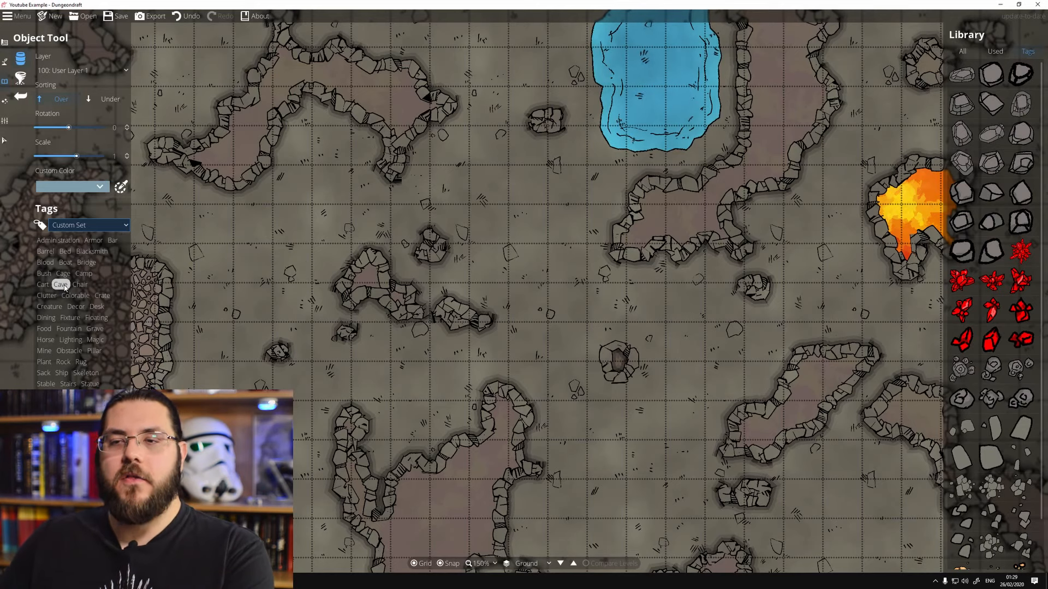
scroll(993, 246, down, 2)
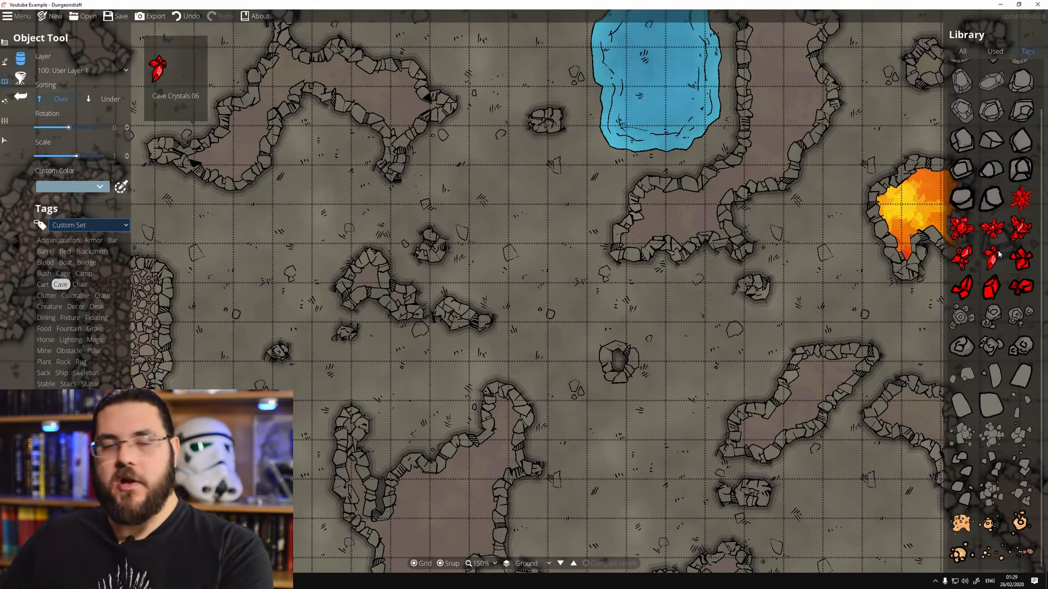
scroll(989, 240, up, 1)
scroll(989, 241, down, 1)
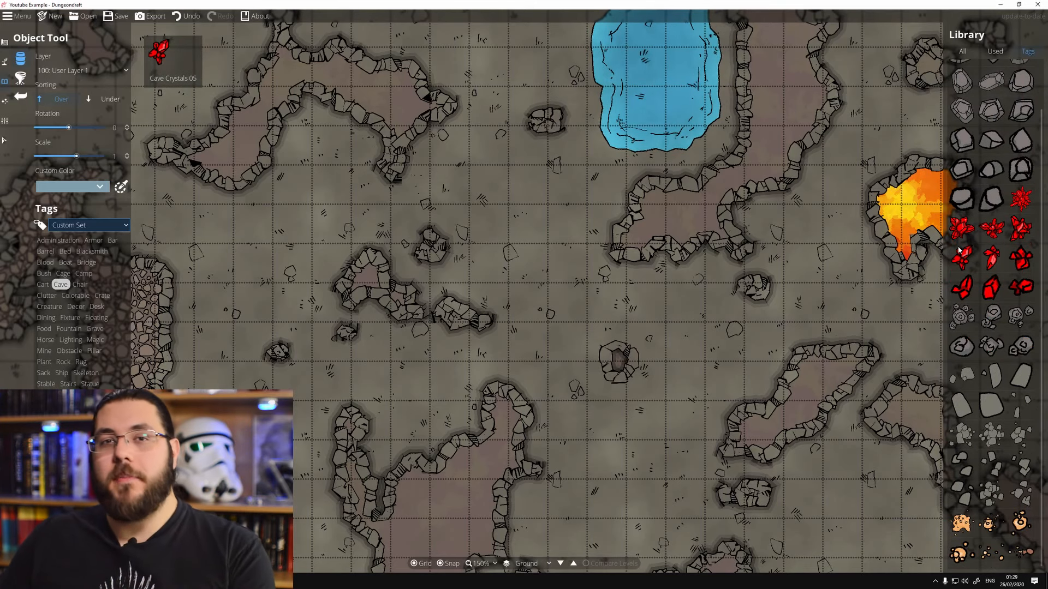
Switch the object library to the Tavern tag set and browse its objects.
click(98, 223)
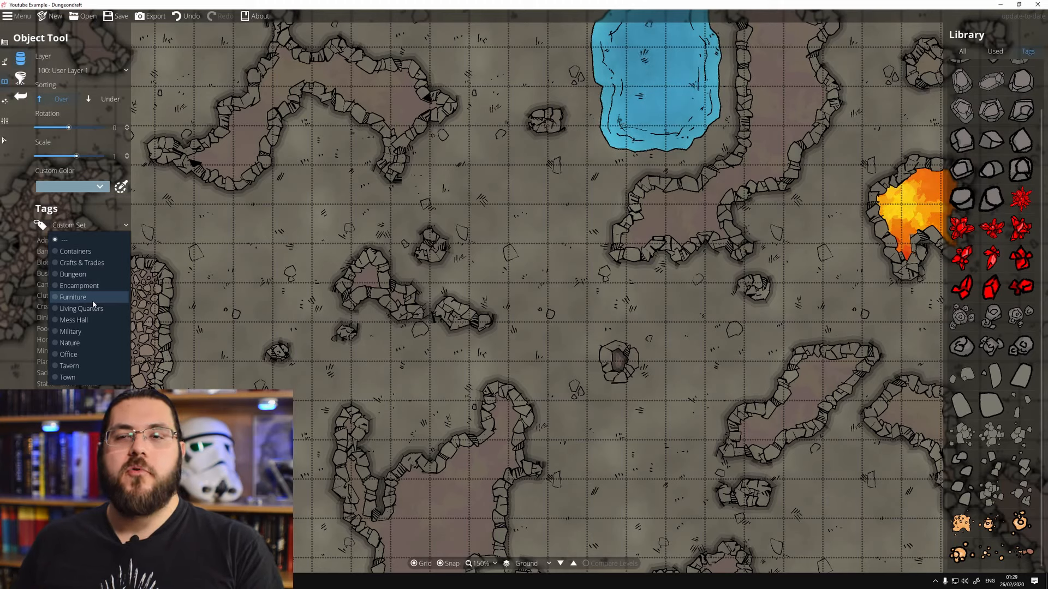
click(80, 369)
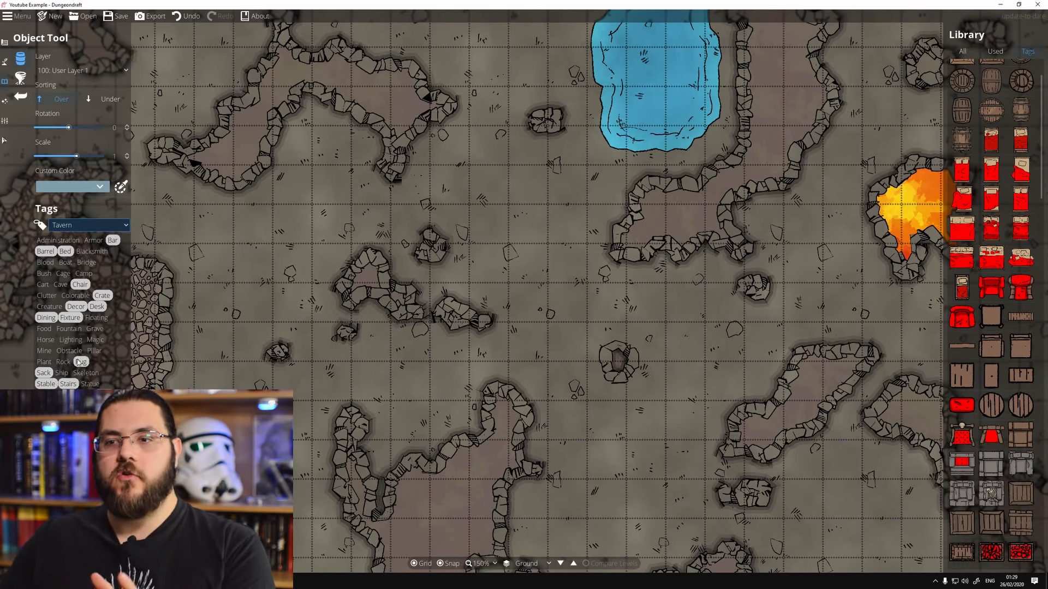
scroll(1009, 174, down, 10)
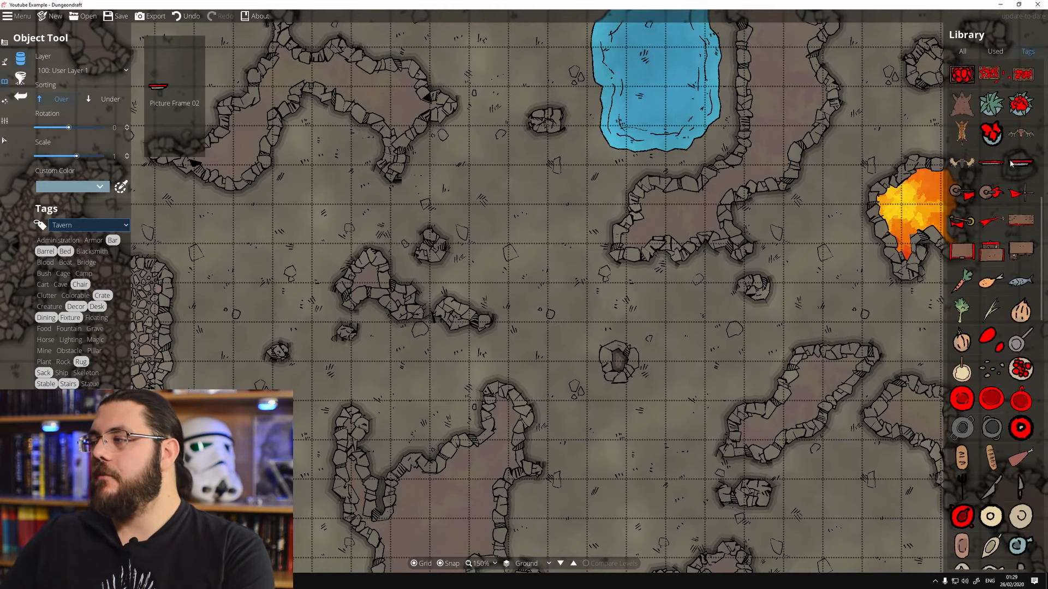
scroll(1009, 174, down, 1)
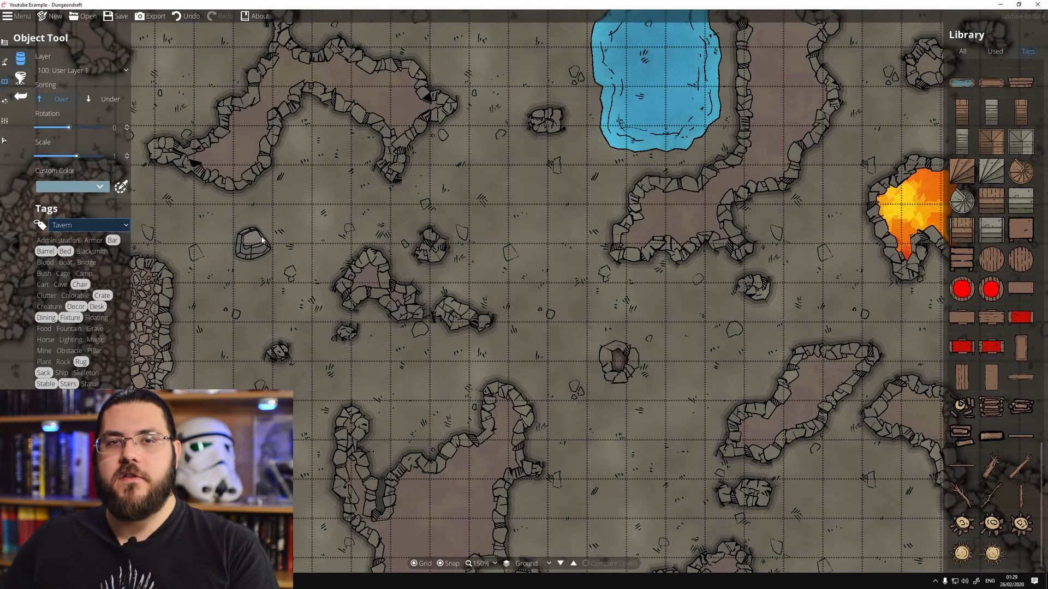
Switch the object library to the Dungeon tag set and look through its objects.
click(103, 227)
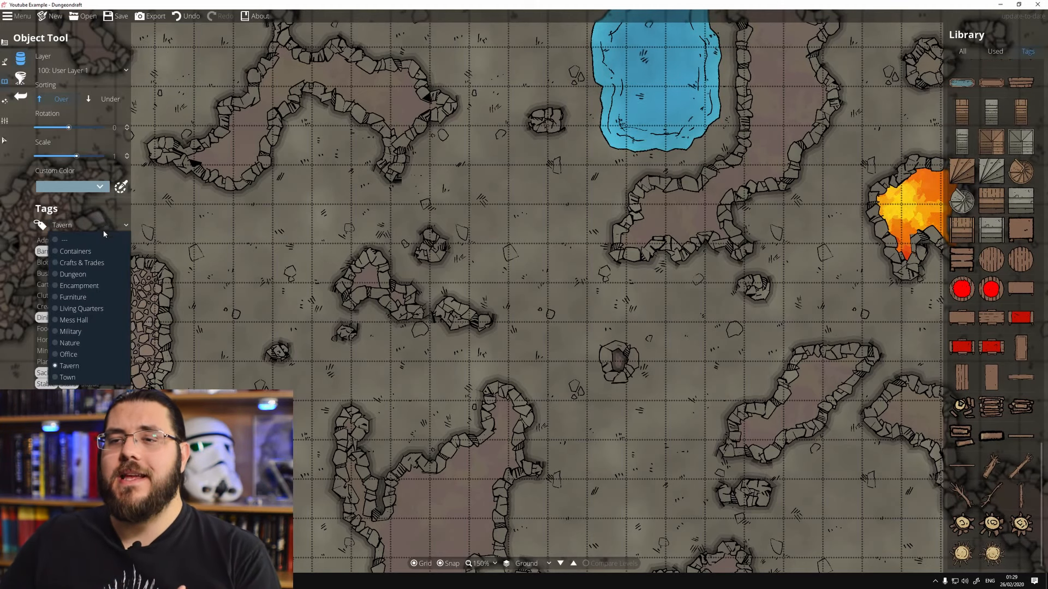
click(79, 276)
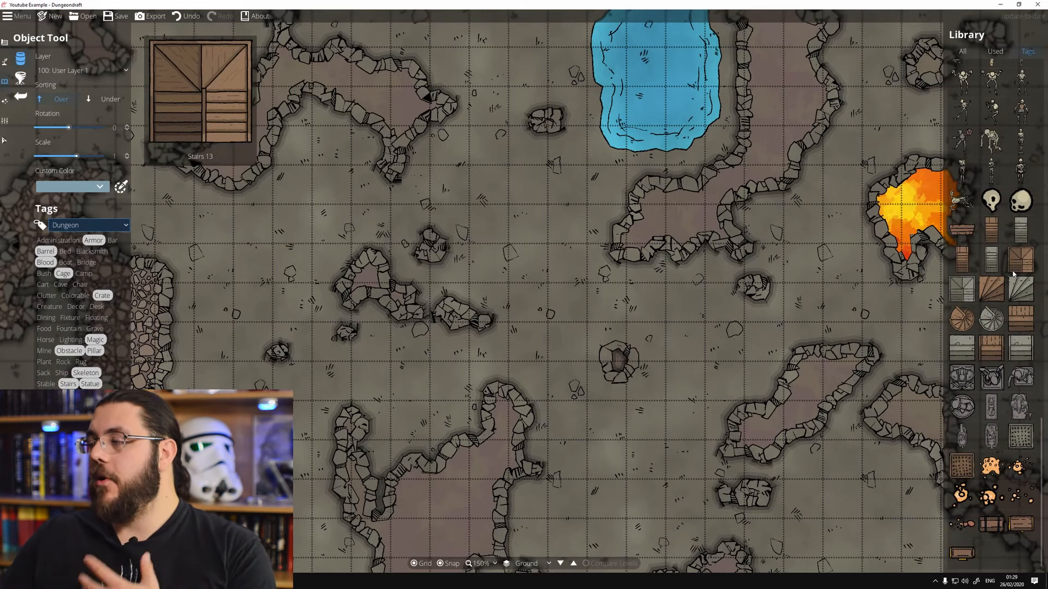
scroll(1013, 279, up, 10)
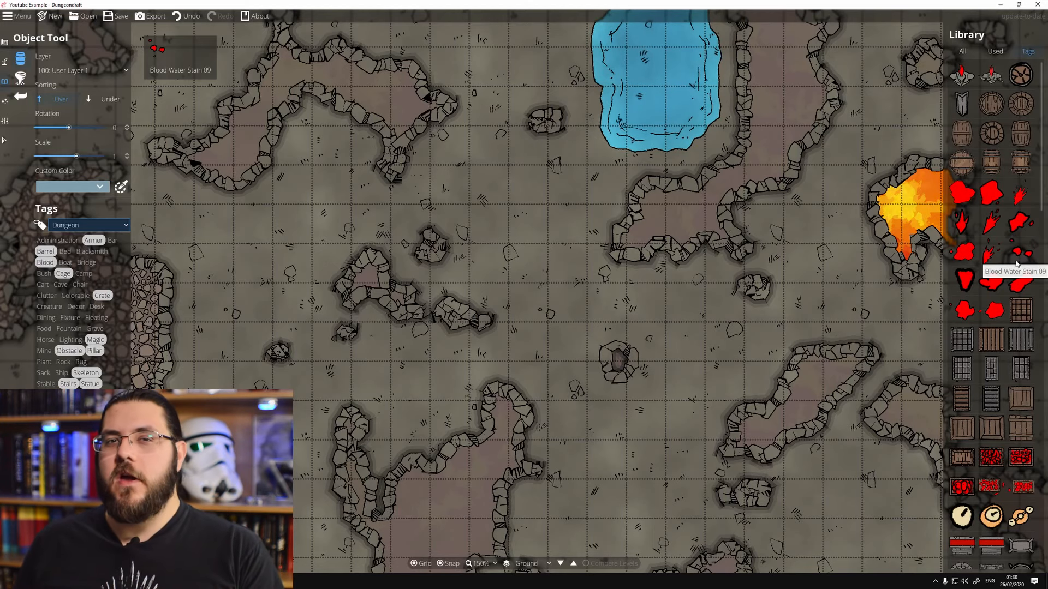
scroll(1017, 264, down, 3)
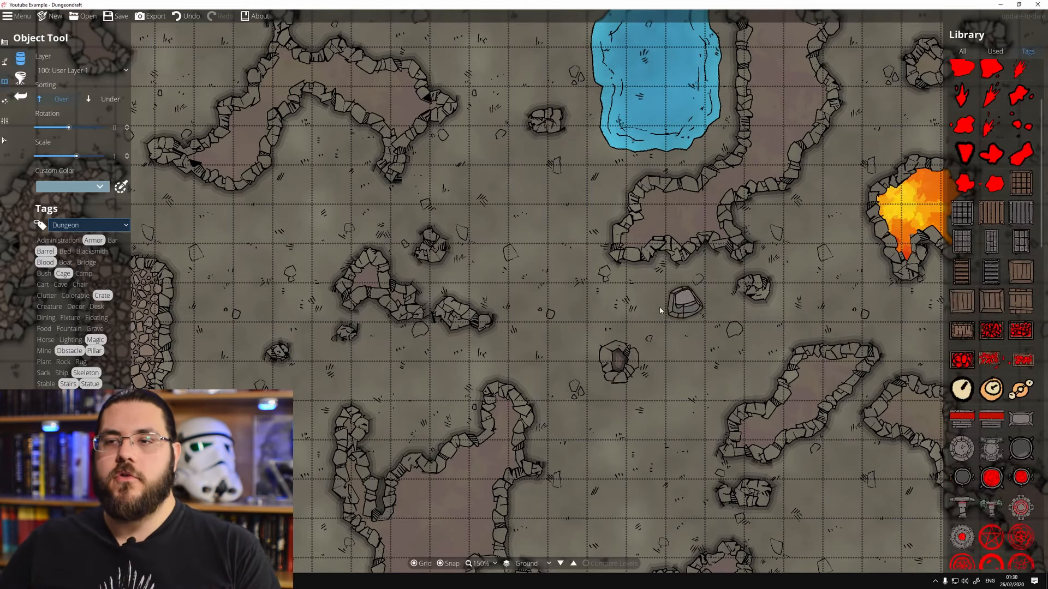
Clear the tag set and browse the complete, unfiltered object library through to its end.
click(96, 228)
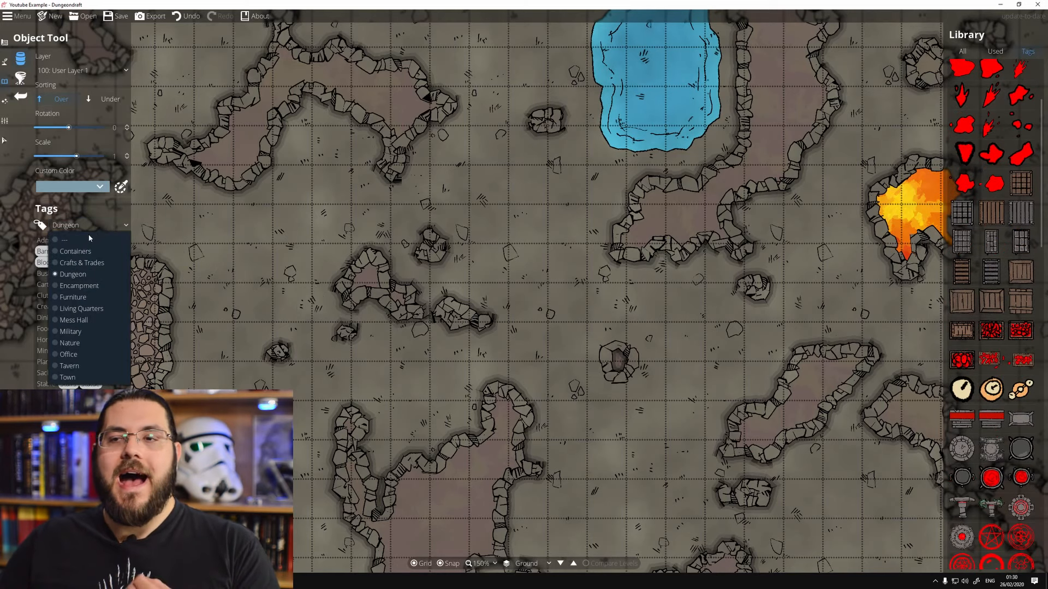
click(83, 241)
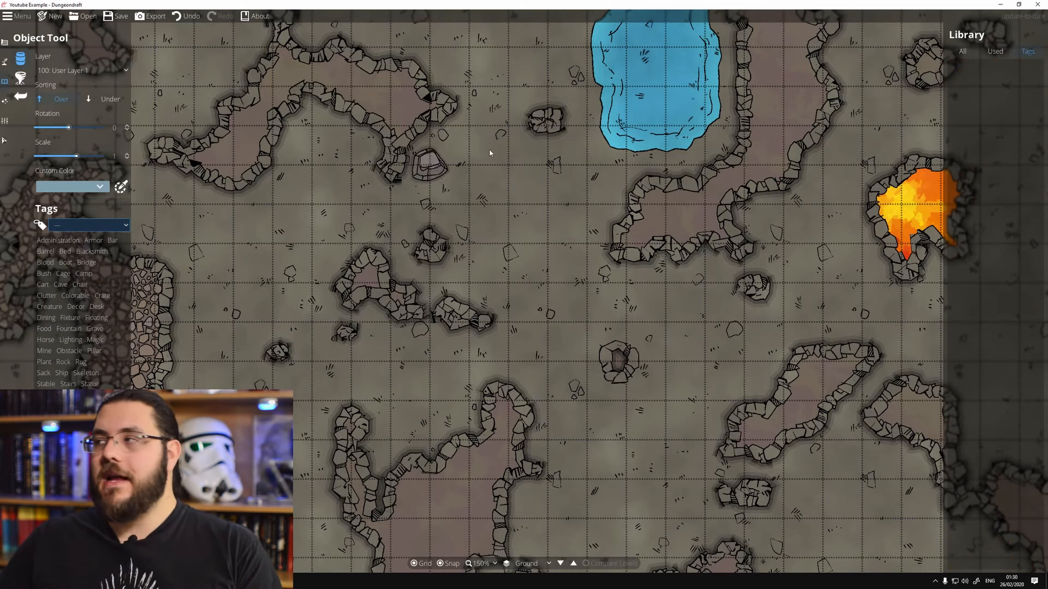
click(963, 52)
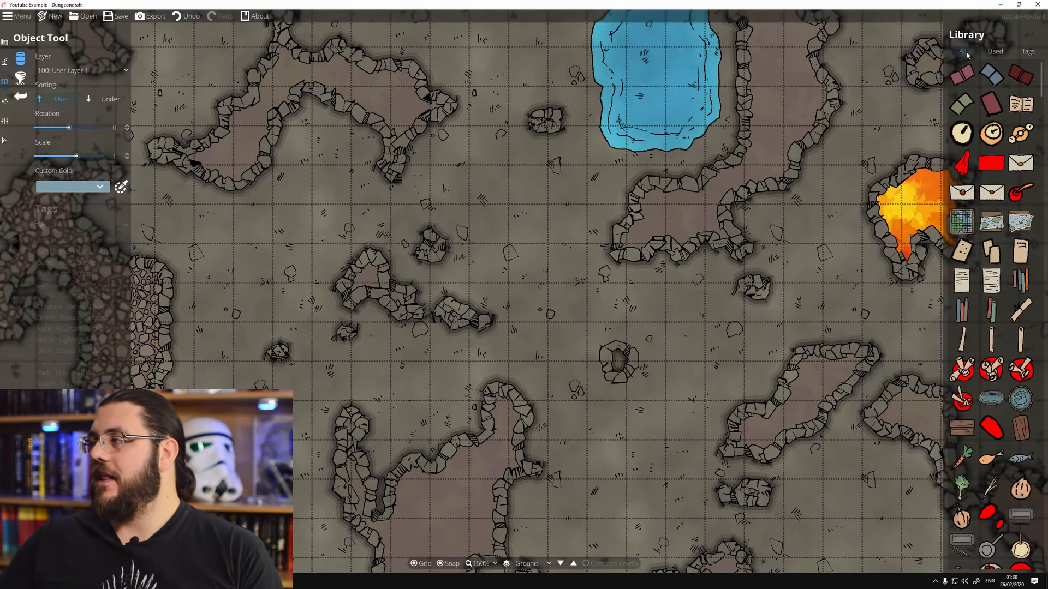
scroll(1043, 86, down, 2)
drag(1042, 86, 1042, 554)
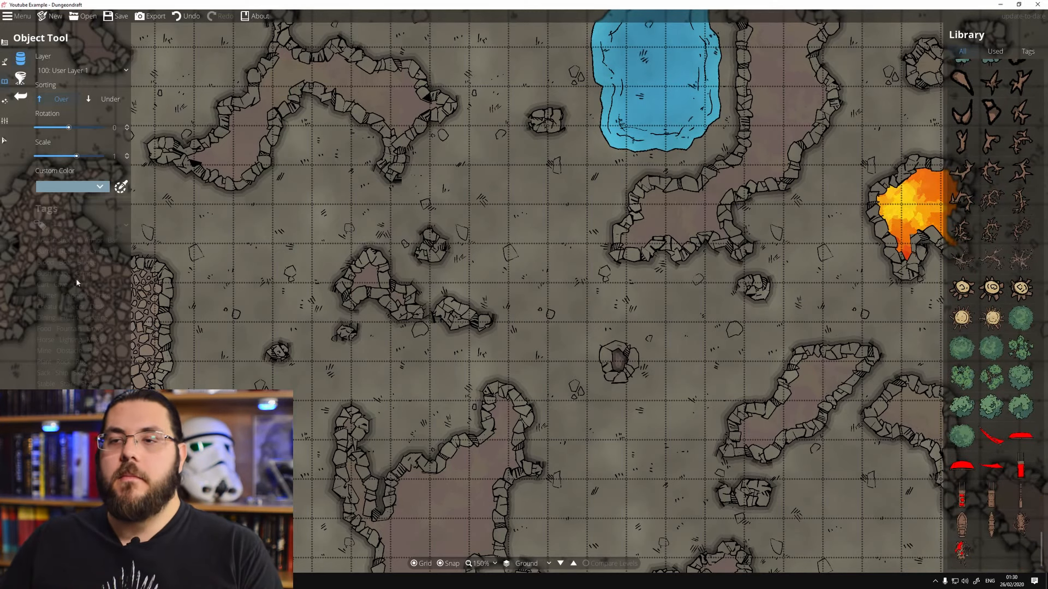
Return to the tag-filtered library and show only the objects tagged Cave.
click(1027, 51)
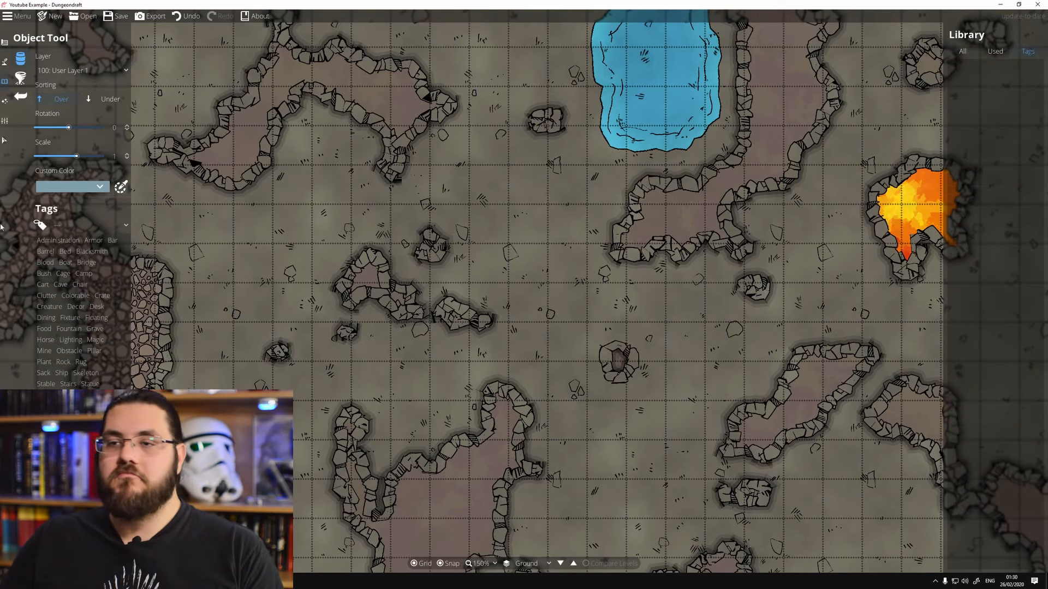
click(106, 225)
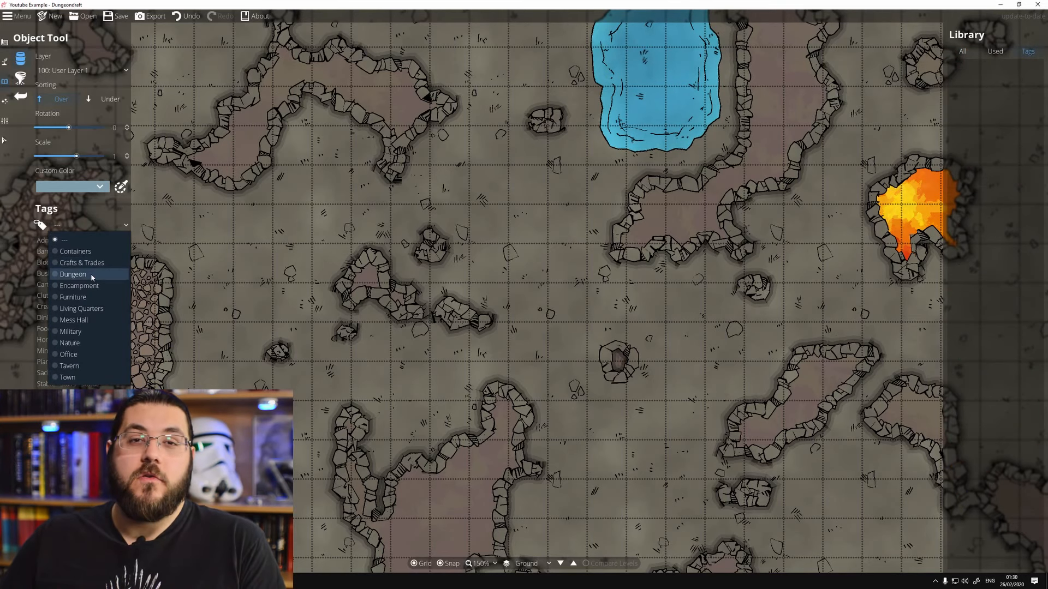
click(91, 273)
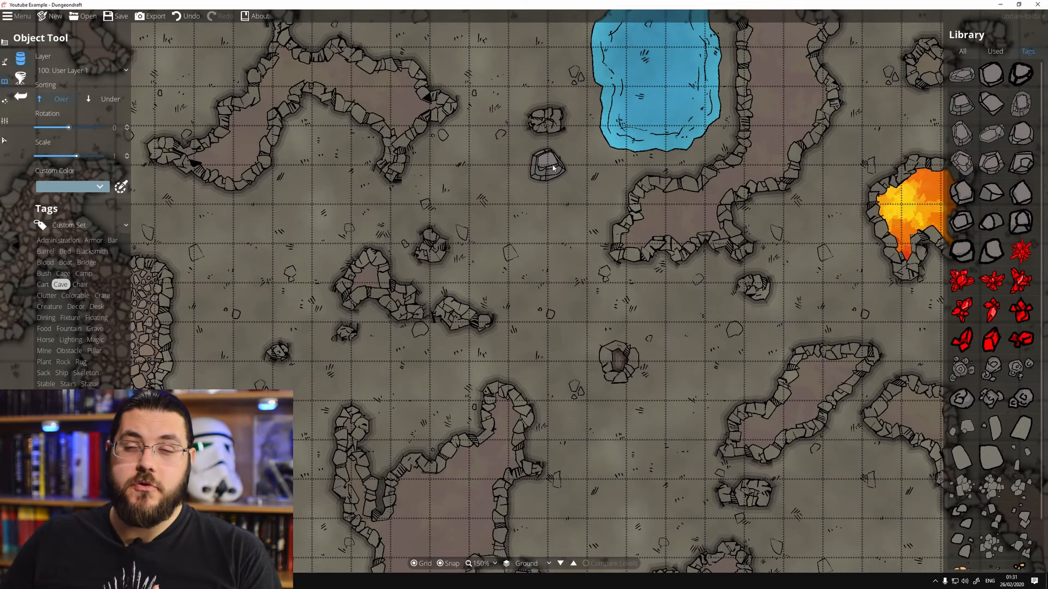
Select all the grey boulders, from Boulder 01 to the last one before the red crystals, for the Scatter Tool.
click(20, 81)
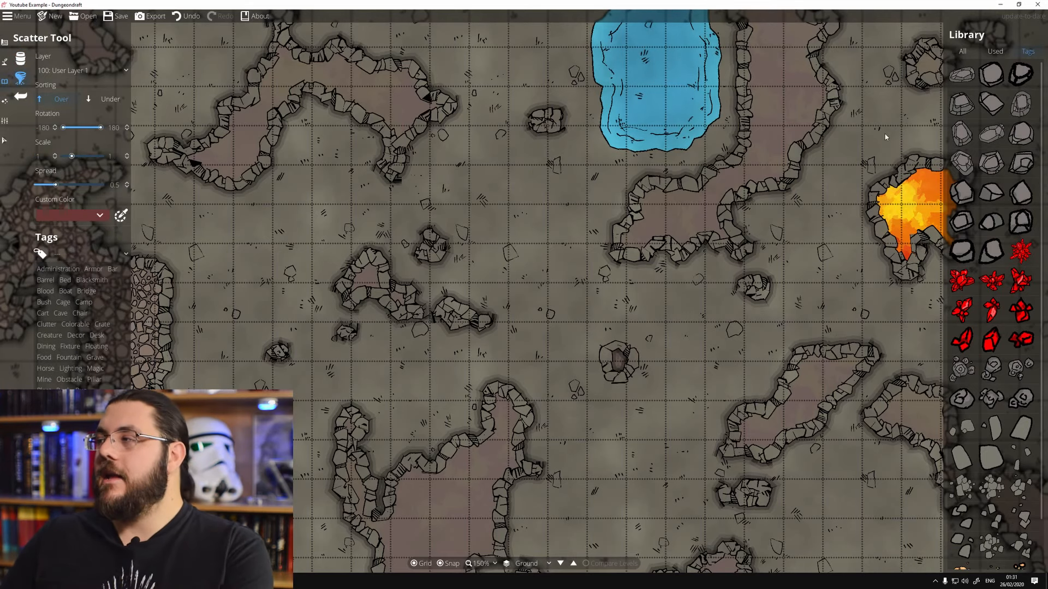
click(962, 75)
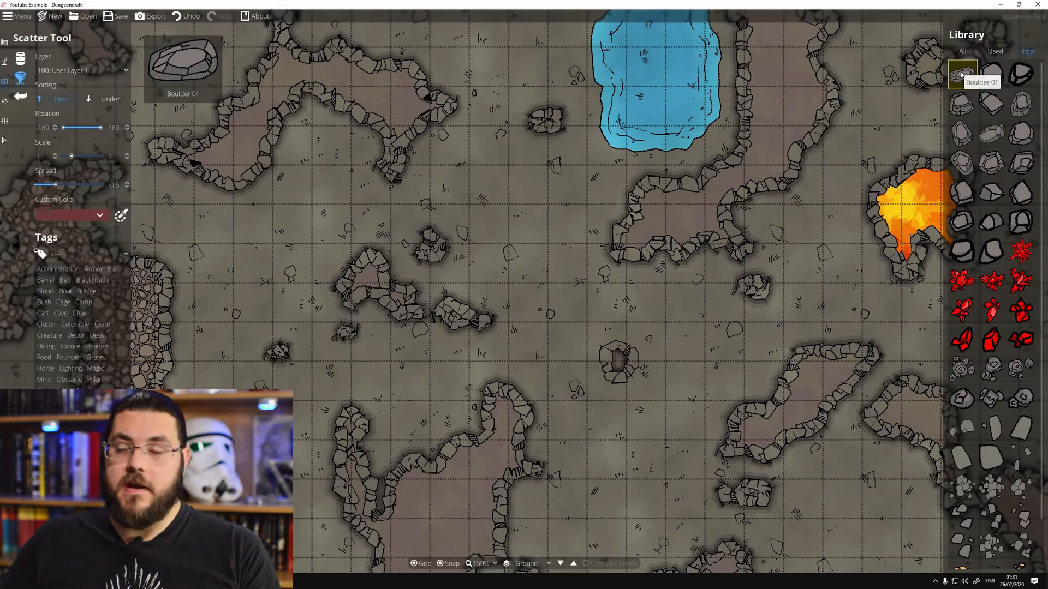
shift+click(997, 250)
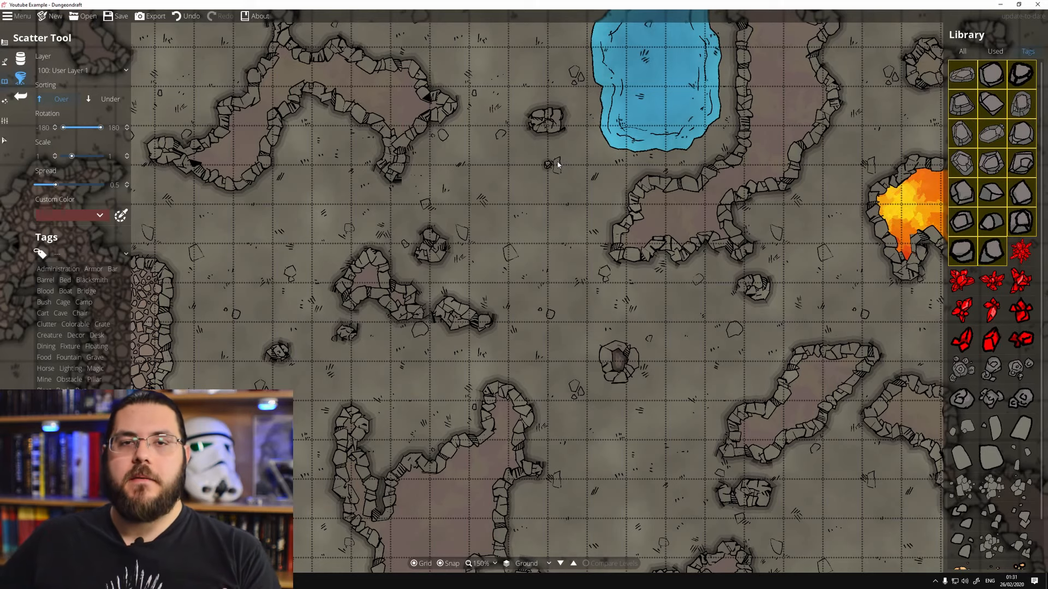
Scatter nine random boulders over the open cave floor southwest of the water pool, with the grid and snapping turned off.
click(489, 146)
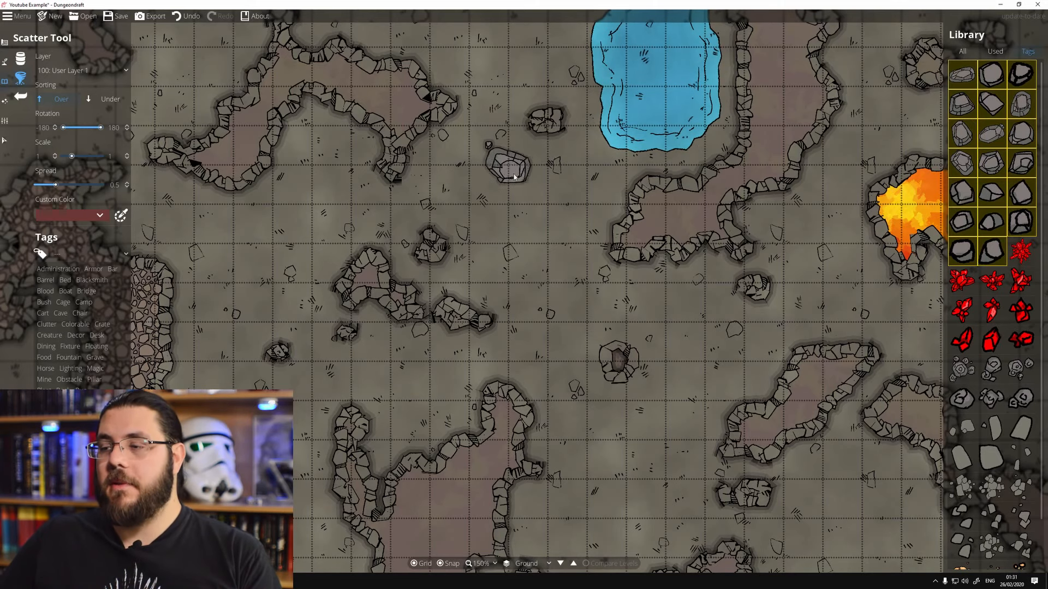
click(420, 563)
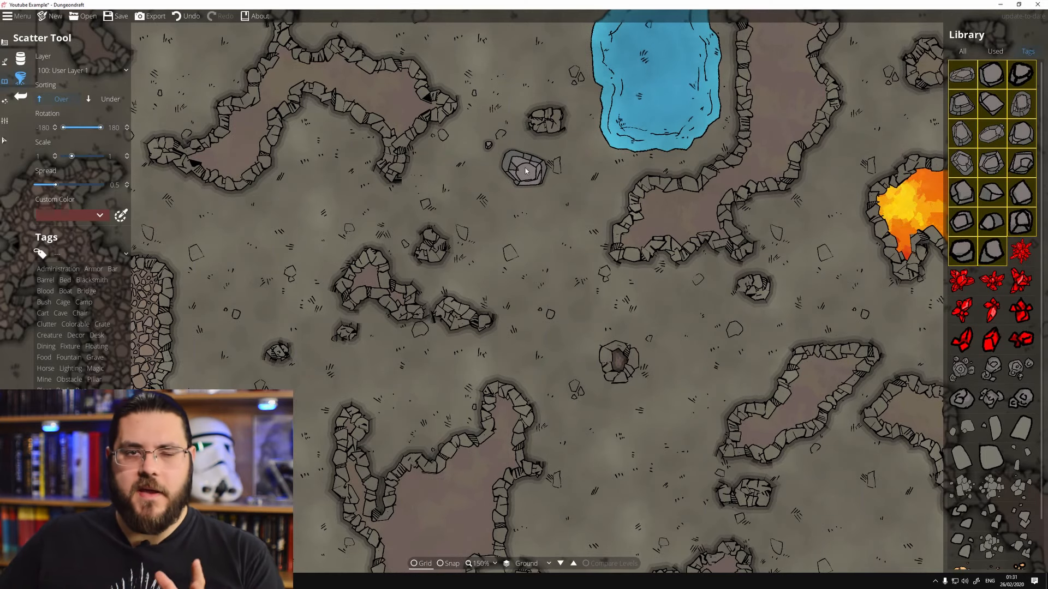
click(531, 171)
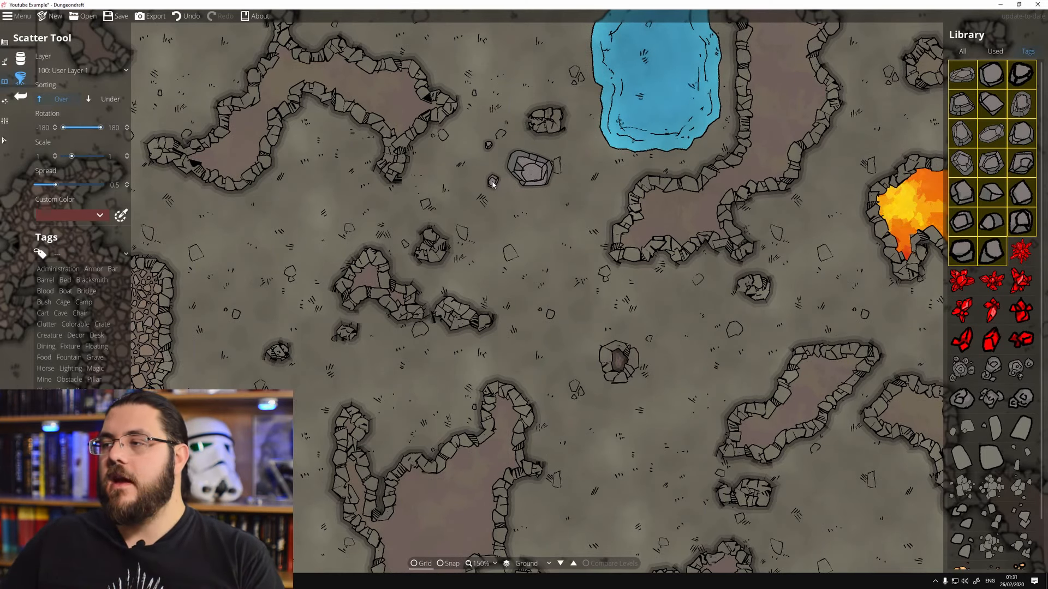
click(491, 181)
click(452, 188)
click(497, 218)
click(543, 221)
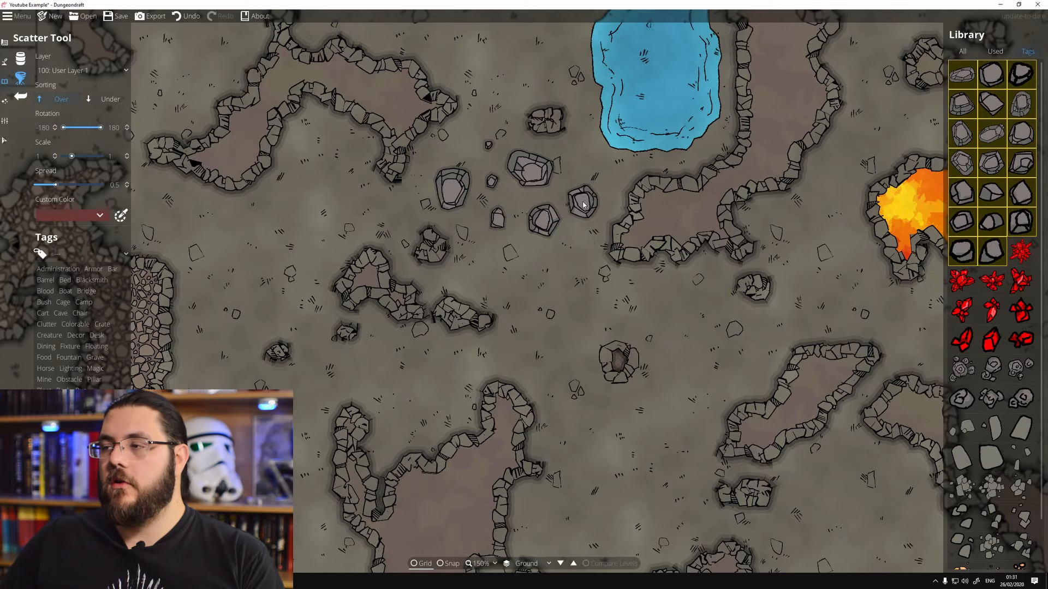
click(583, 202)
click(577, 258)
click(503, 264)
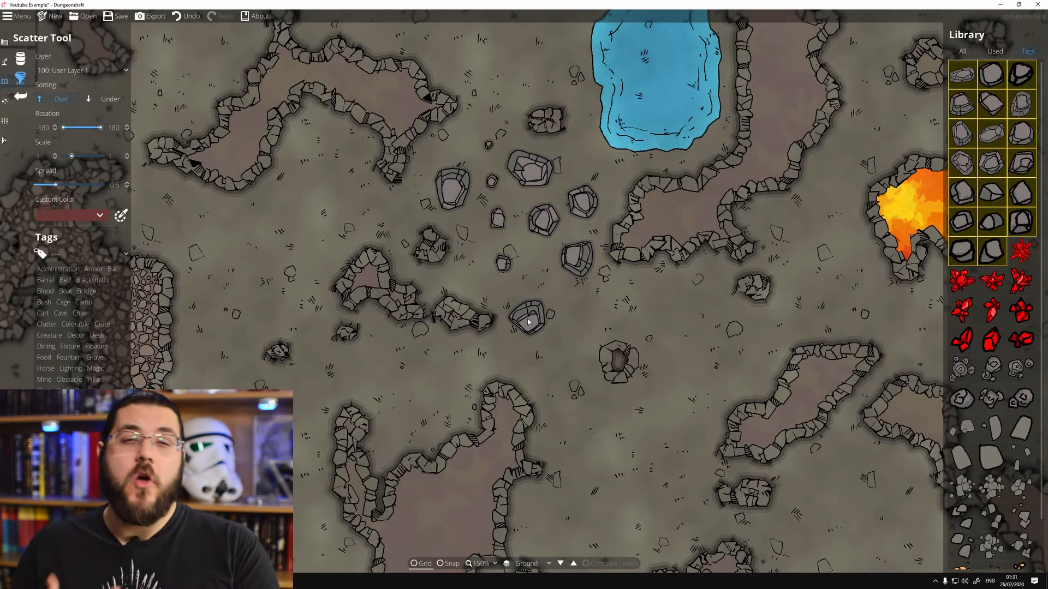
Tint the environment's ambient light blue with hex color 5f6ade.
click(4, 102)
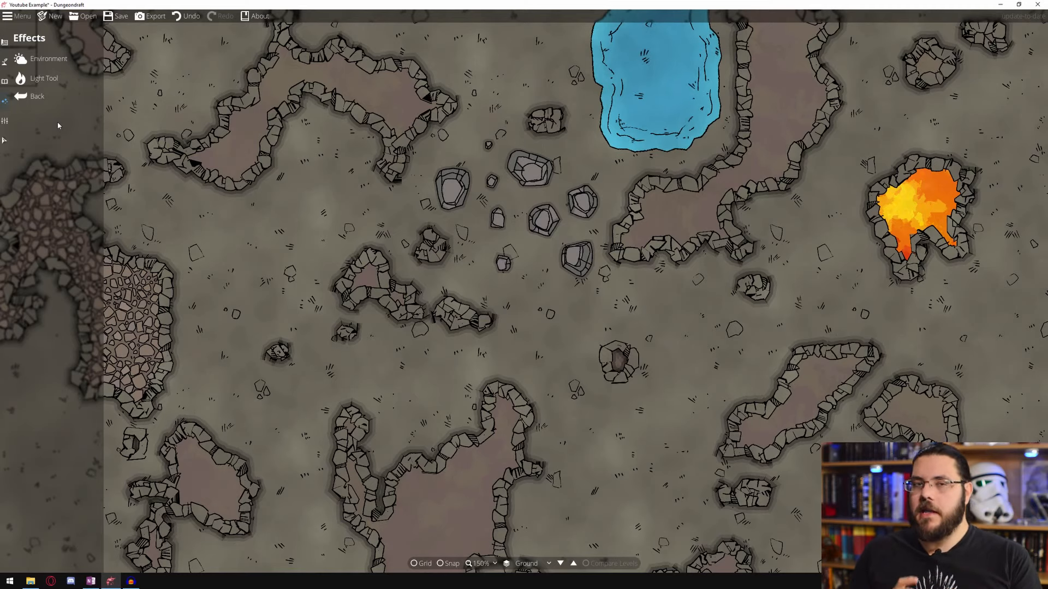
click(60, 66)
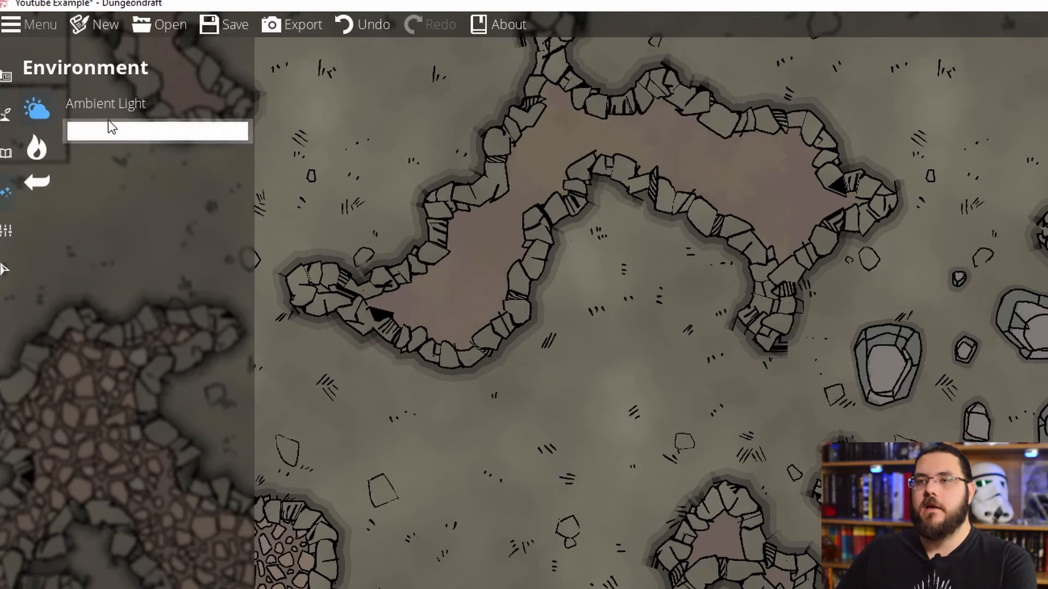
click(132, 136)
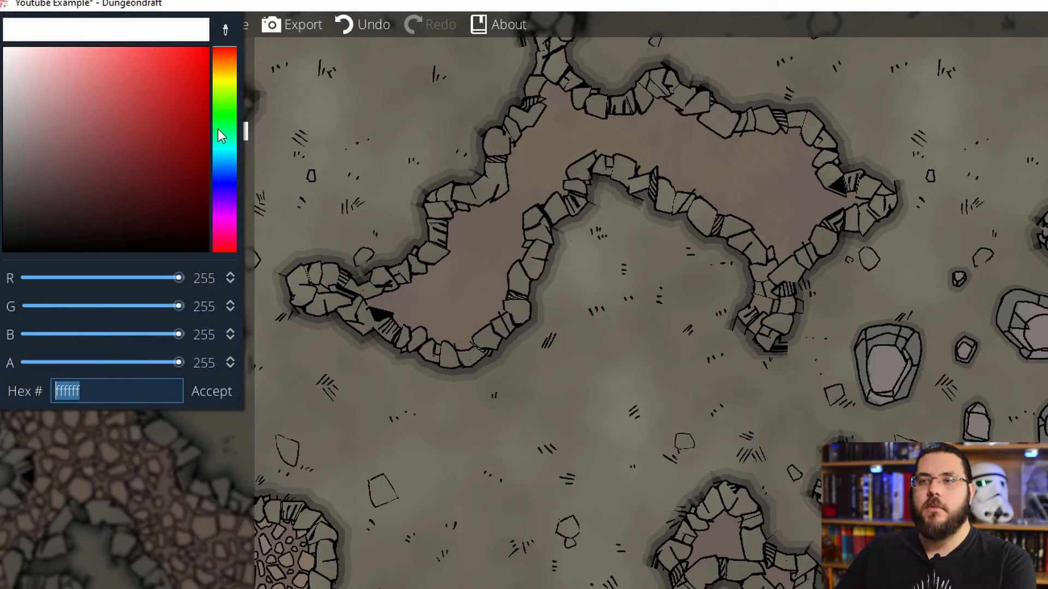
click(233, 180)
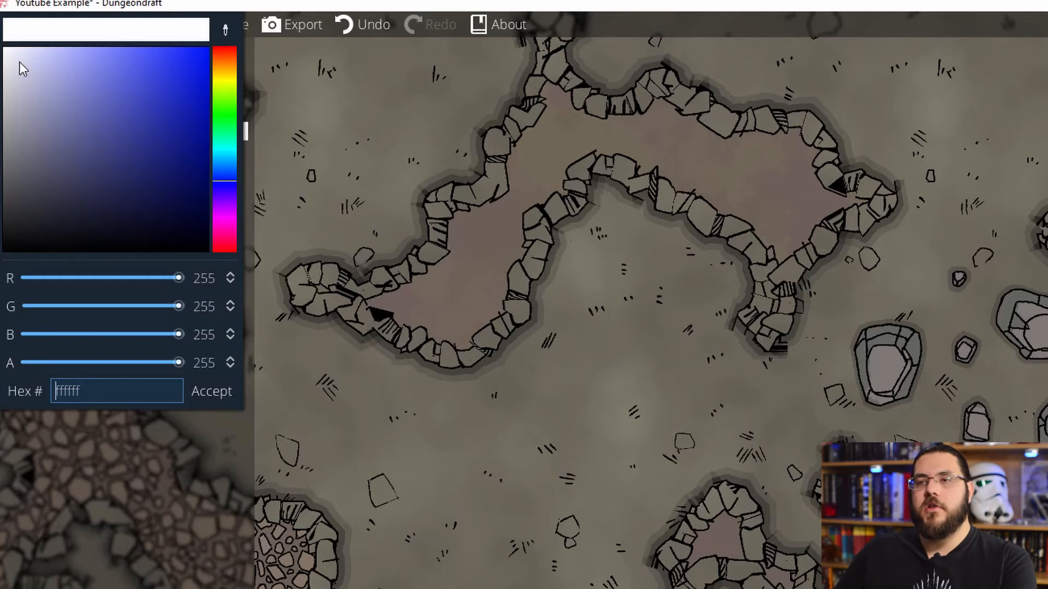
drag(18, 58, 118, 111)
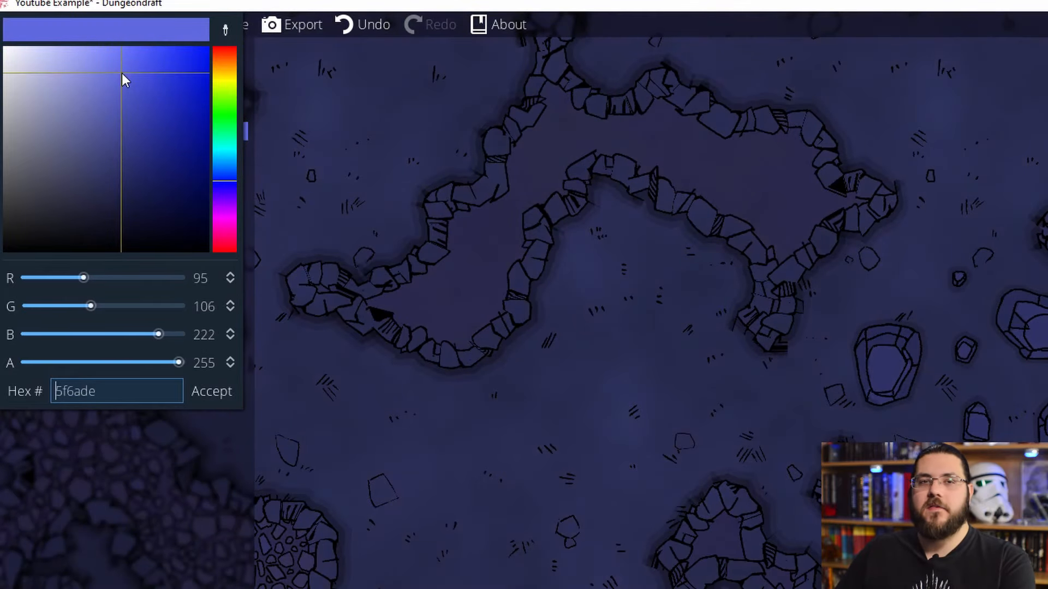
Darken the ambient light to a dim grey with hex color 676874 and check the whole map.
drag(122, 73, 17, 108)
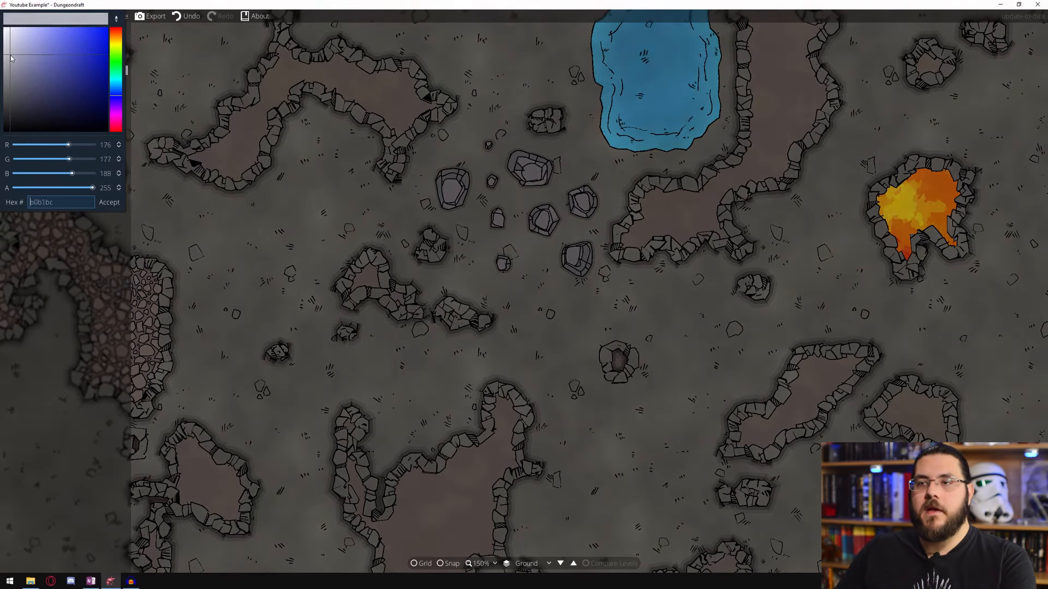
drag(11, 58, 16, 87)
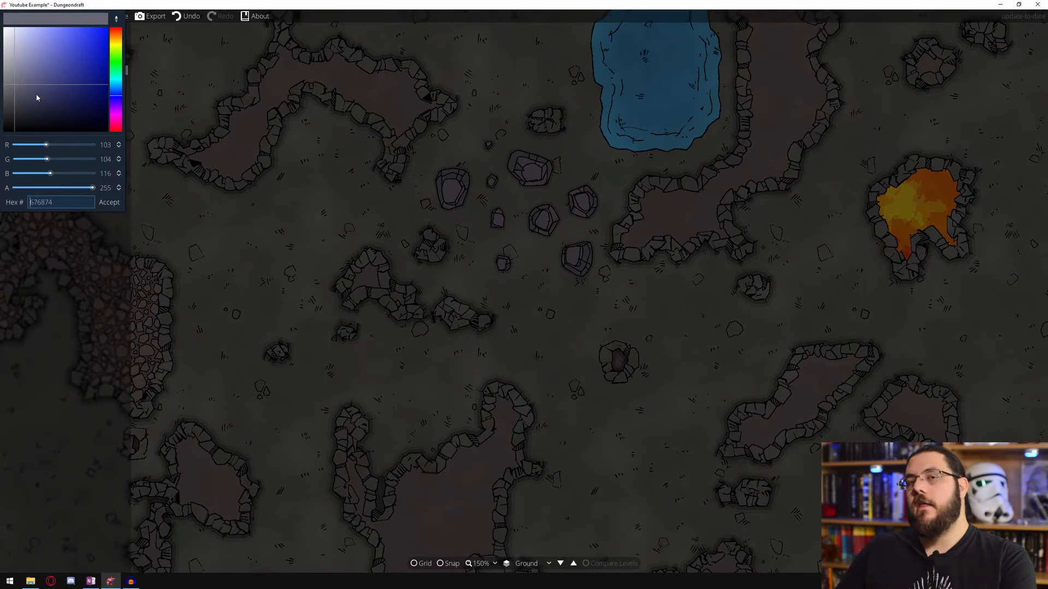
click(90, 215)
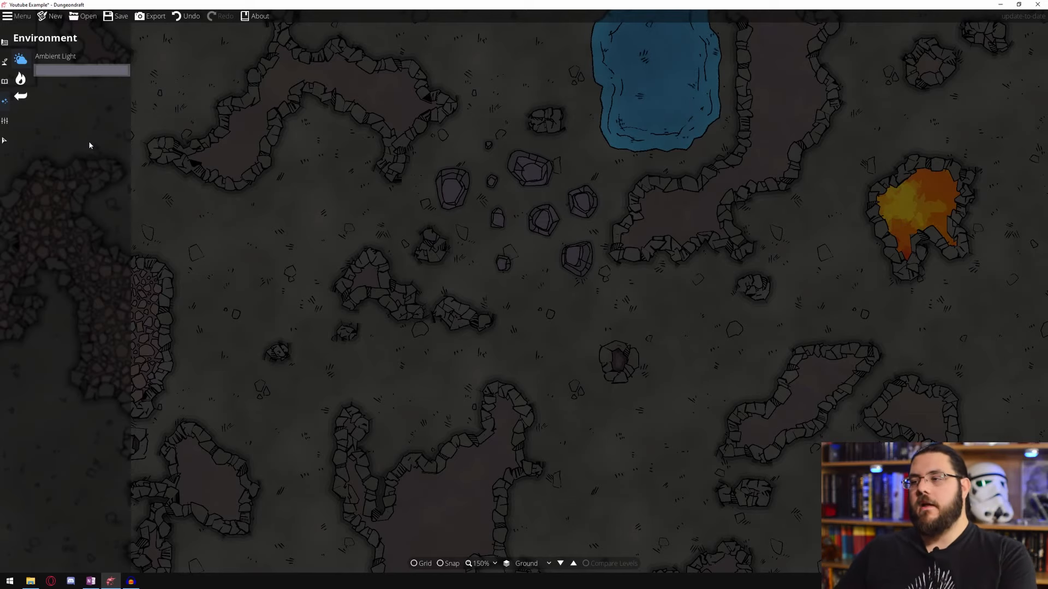
scroll(442, 229, down, 4)
scroll(386, 181, up, 3)
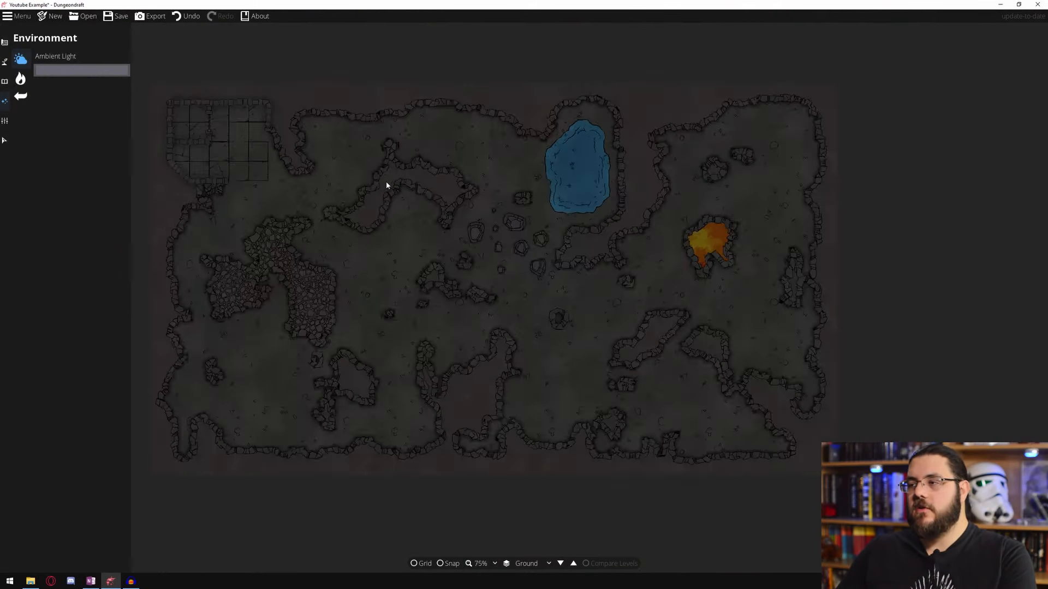
Place a warm yellow light with range 5.1 and intensity 0.8 by the scattered boulders southwest of the water pool.
drag(390, 209, 441, 218)
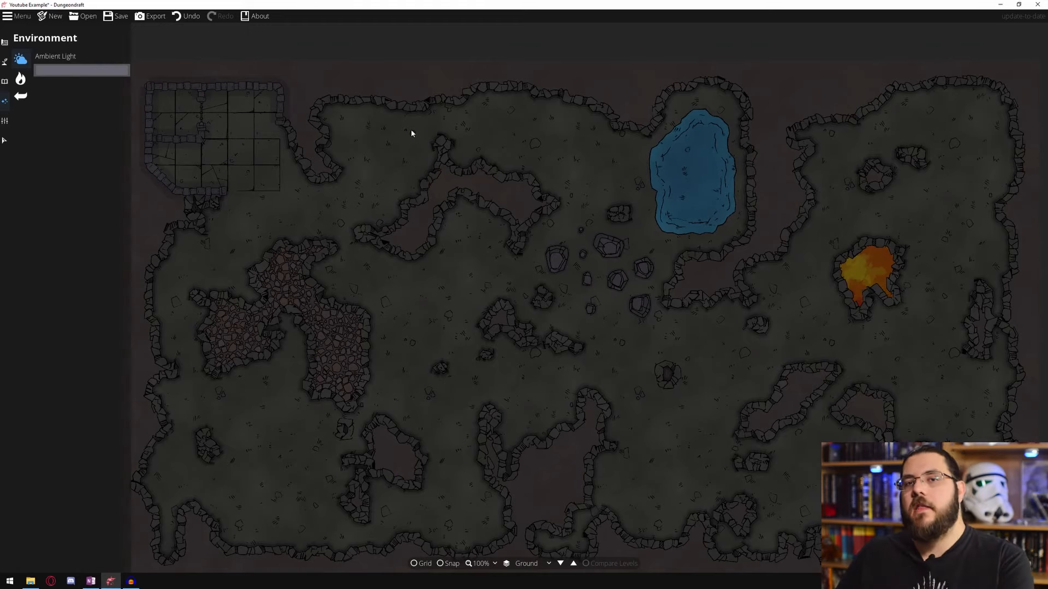
click(21, 79)
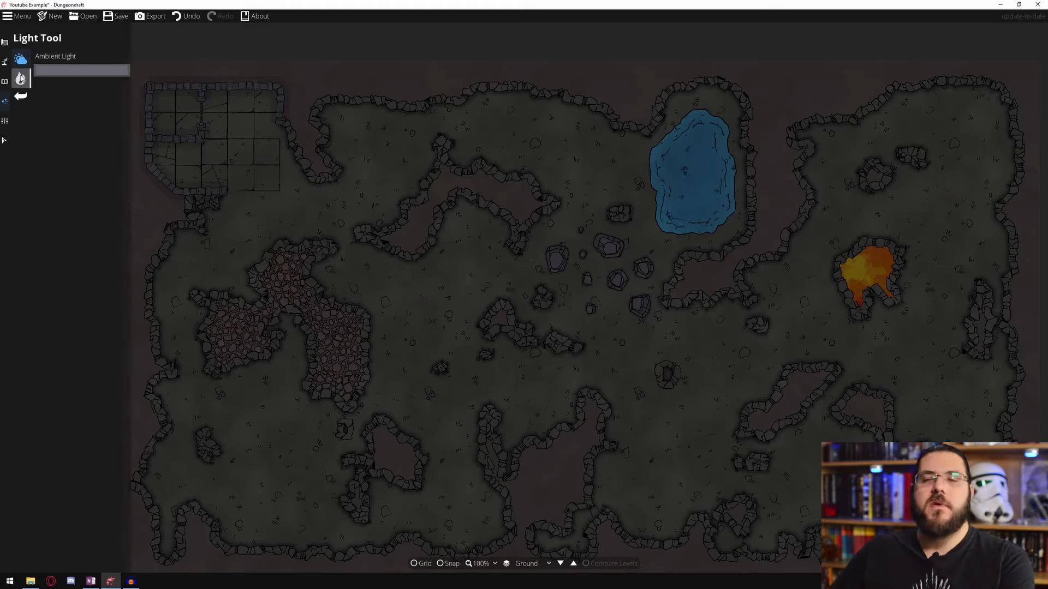
click(20, 79)
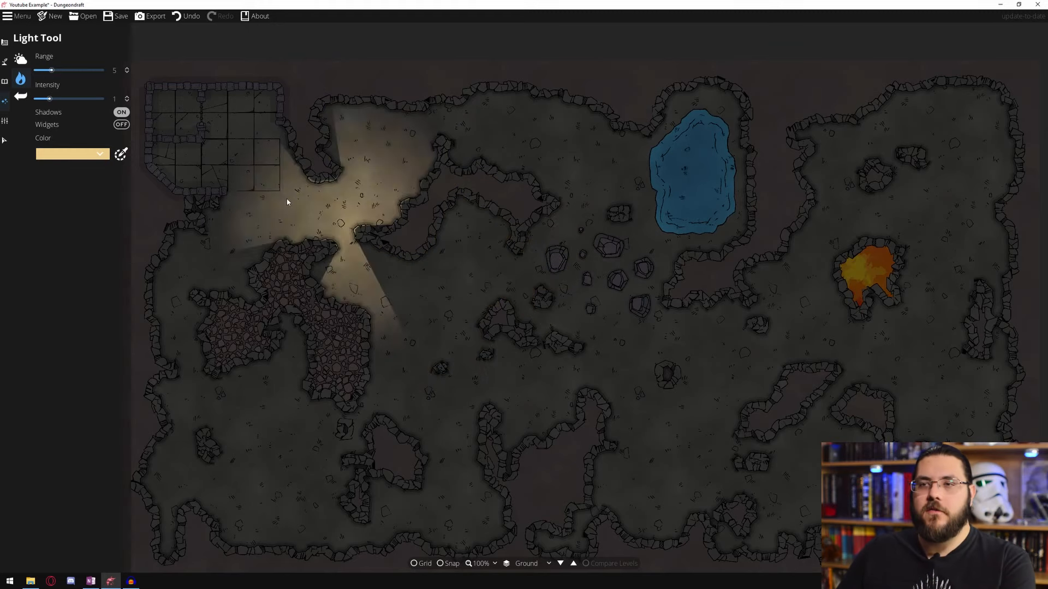
click(80, 70)
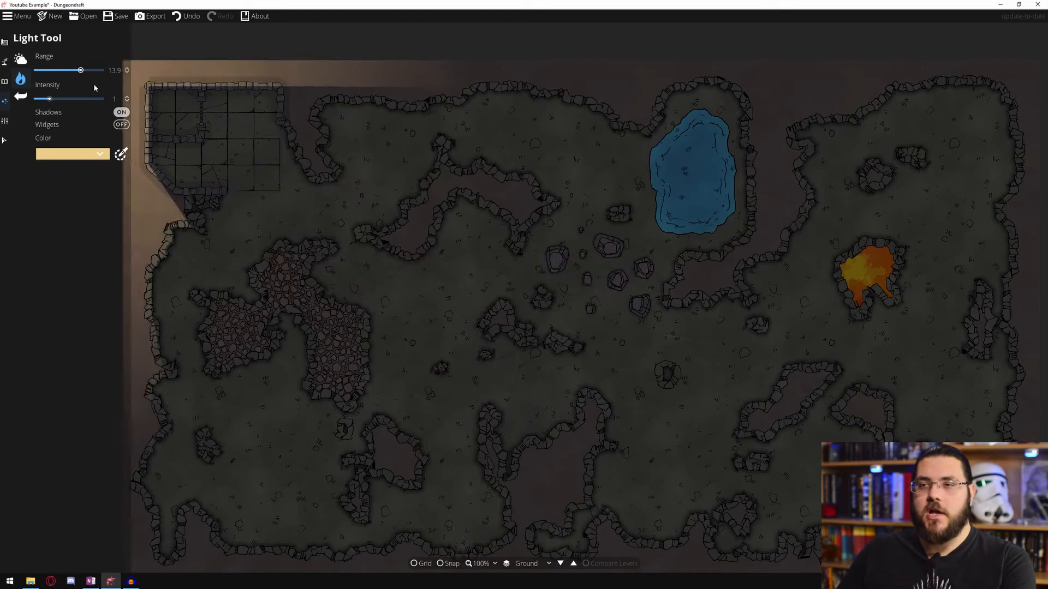
mouse_move(49, 98)
mouse_down()
mouse_move(129, 105)
mouse_move(44, 98)
mouse_up()
drag(81, 70, 52, 70)
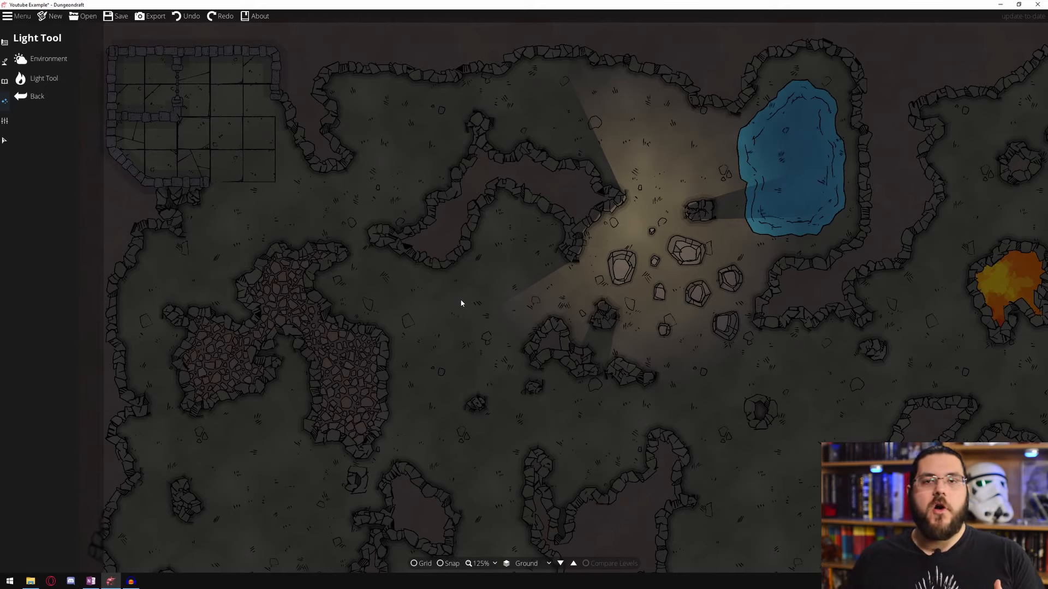
Preview a green light against the western cave walls, and try a pale yellow light with range 11.6 and intensity 1.2.
click(395, 266)
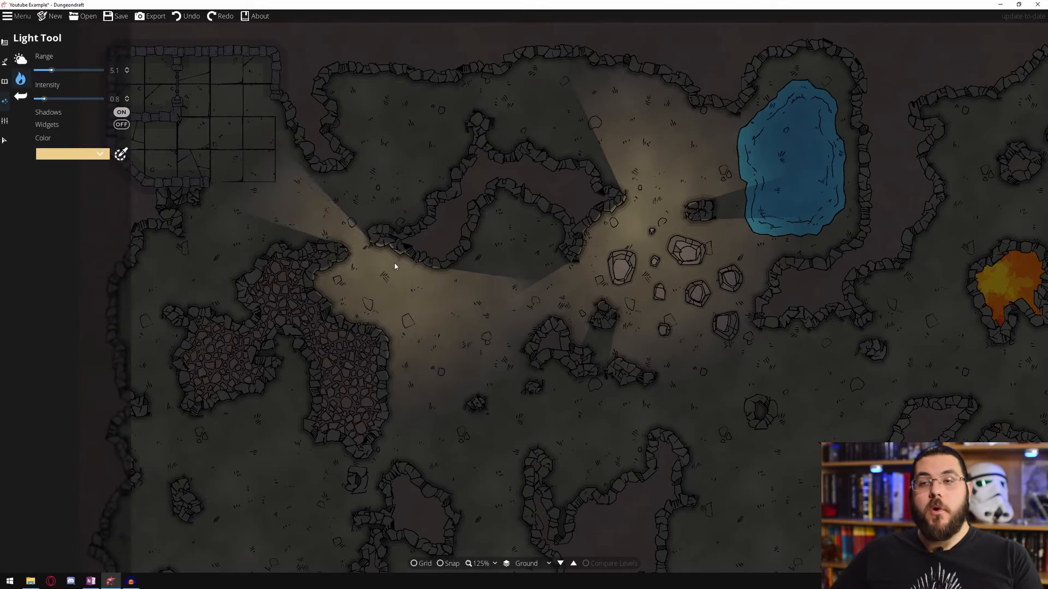
click(100, 154)
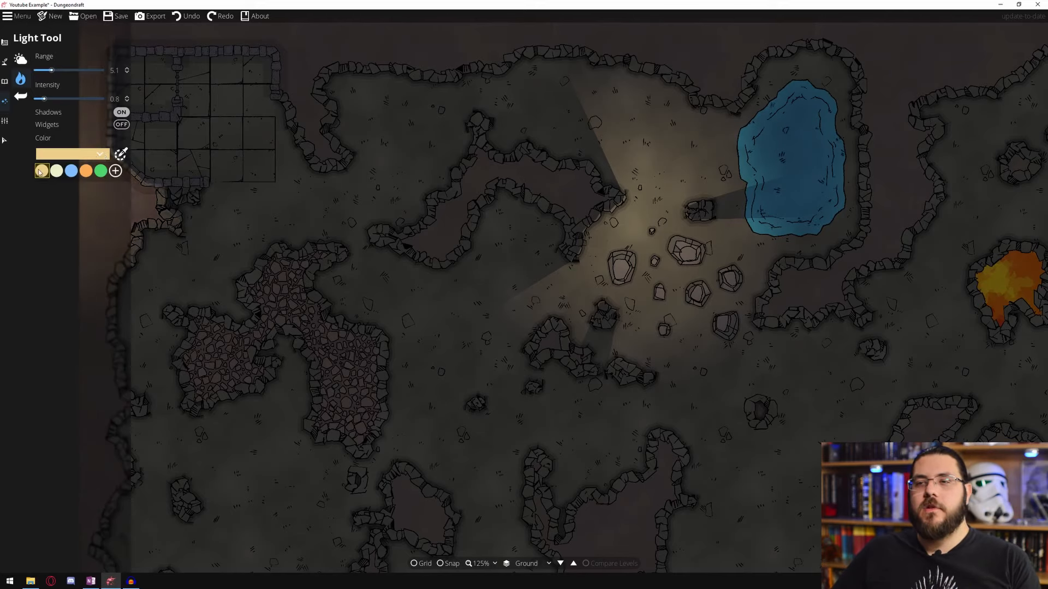
click(102, 172)
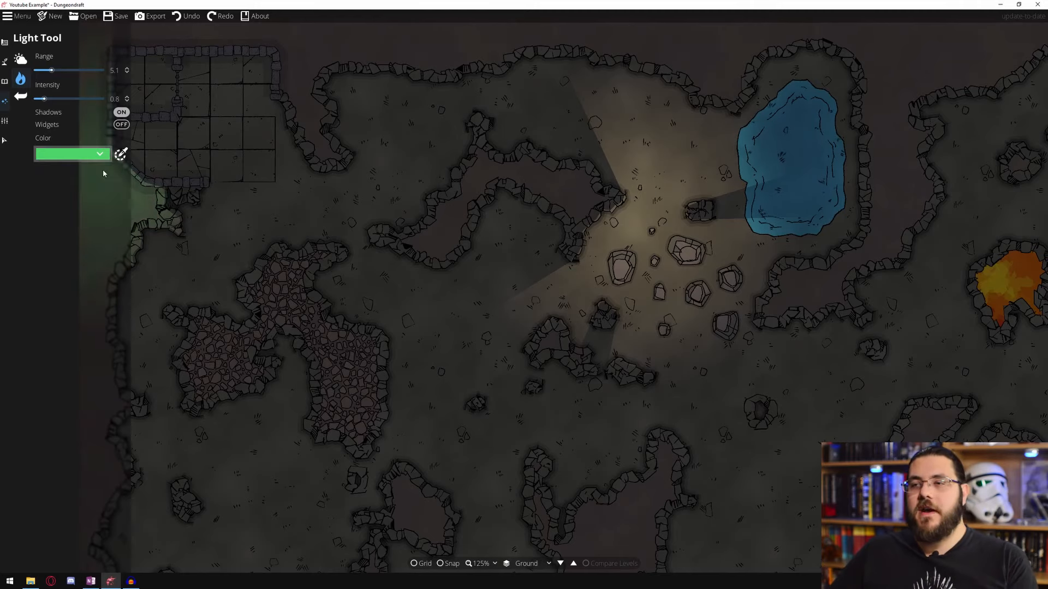
drag(560, 255, 784, 268)
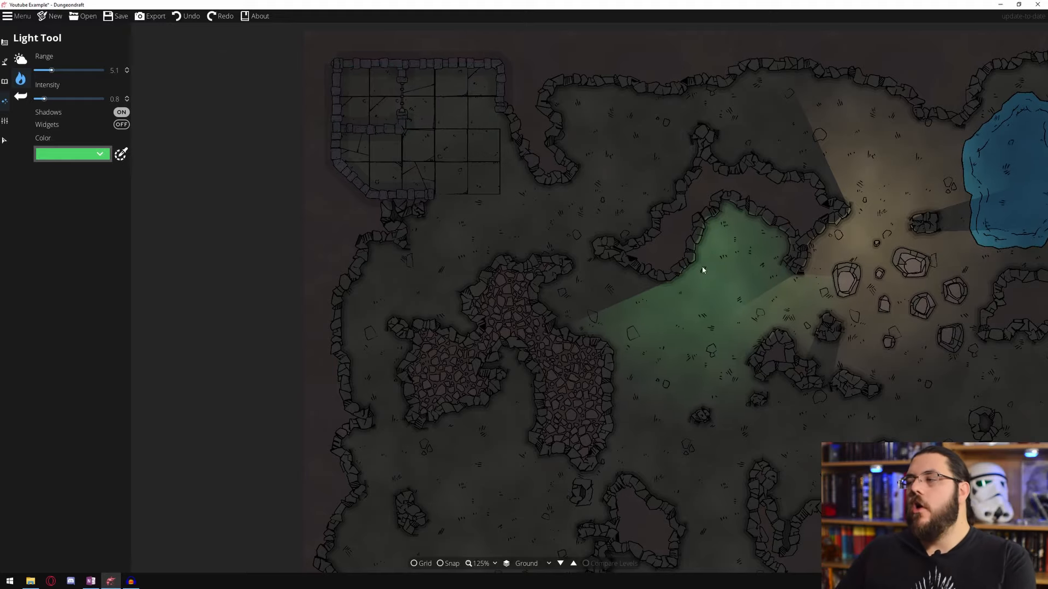
drag(702, 270, 233, 200)
drag(543, 371, 978, 213)
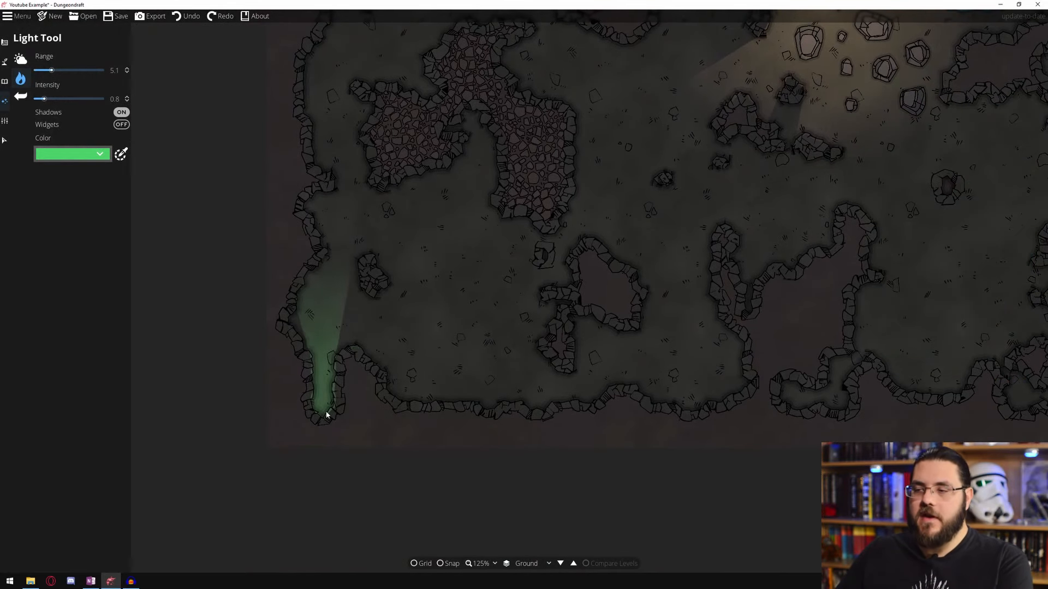
drag(52, 70, 54, 99)
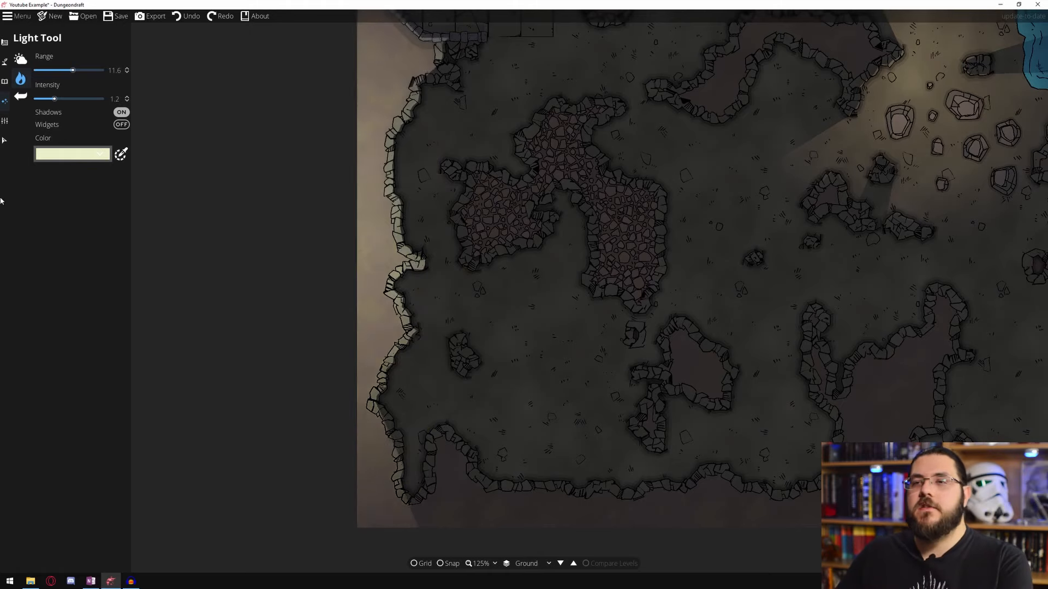
Place a campfire object from the full object library on the open floor in the southwest of the cave.
click(5, 82)
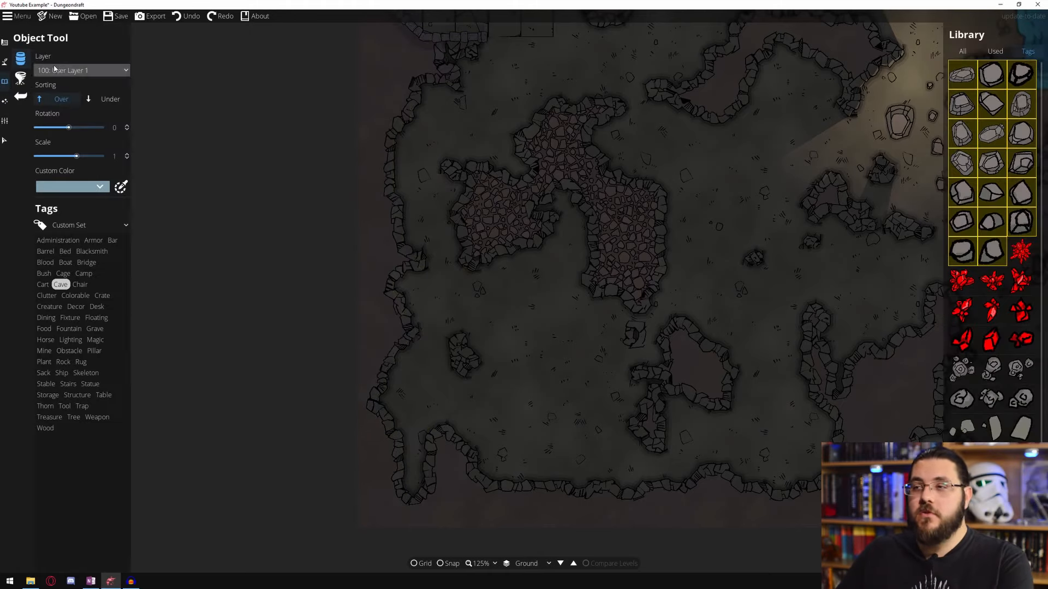
click(962, 51)
scroll(1009, 268, down, 5)
scroll(1009, 267, down, 8)
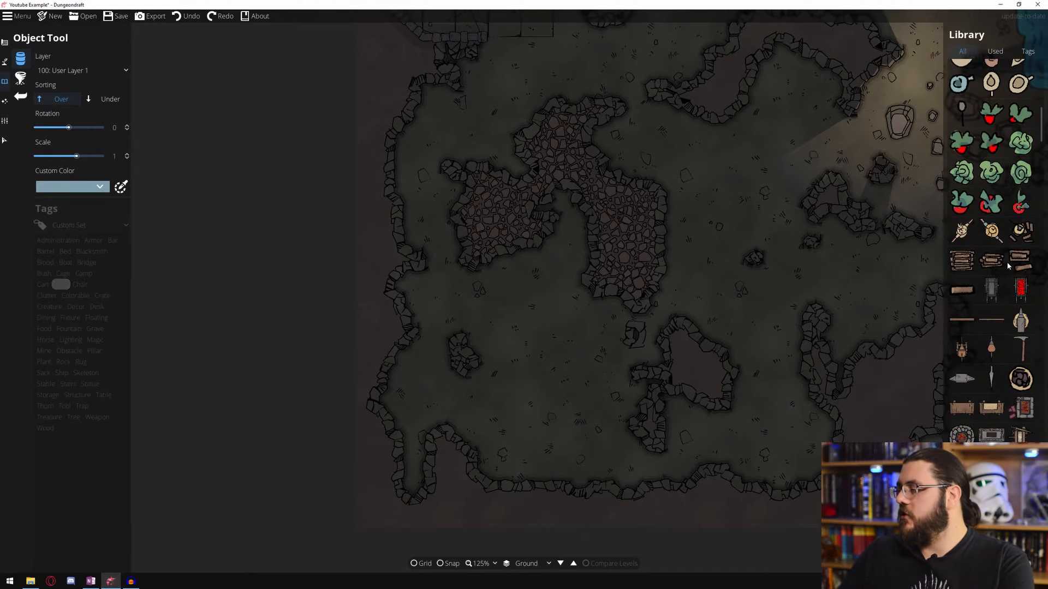
click(1021, 297)
click(539, 333)
Place an orange light with range 4.5 and intensity 0.9 on the campfire, with shadows on.
click(4, 101)
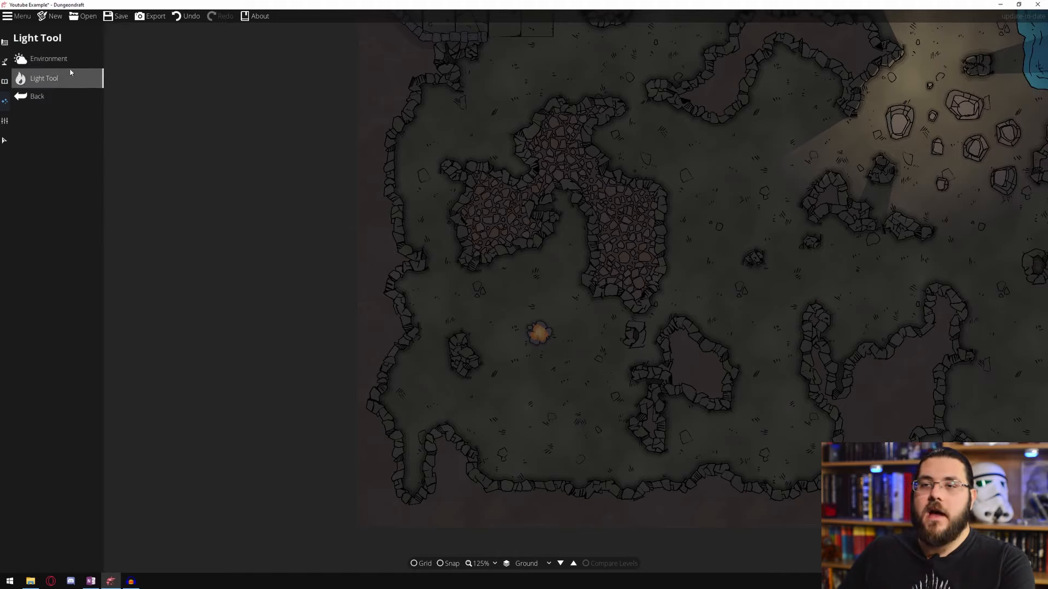
drag(65, 70, 46, 71)
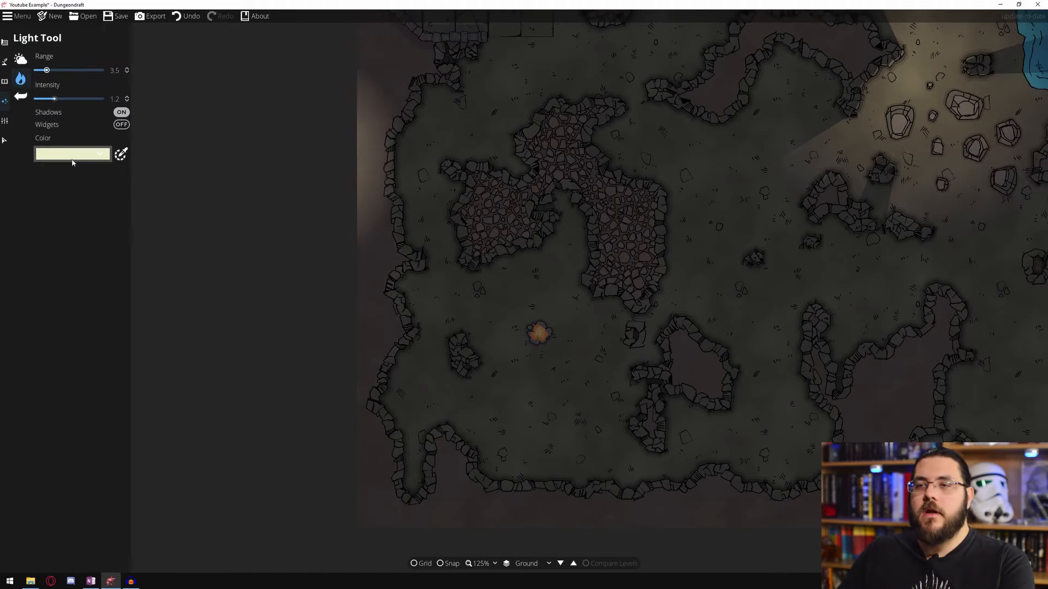
click(73, 157)
click(86, 171)
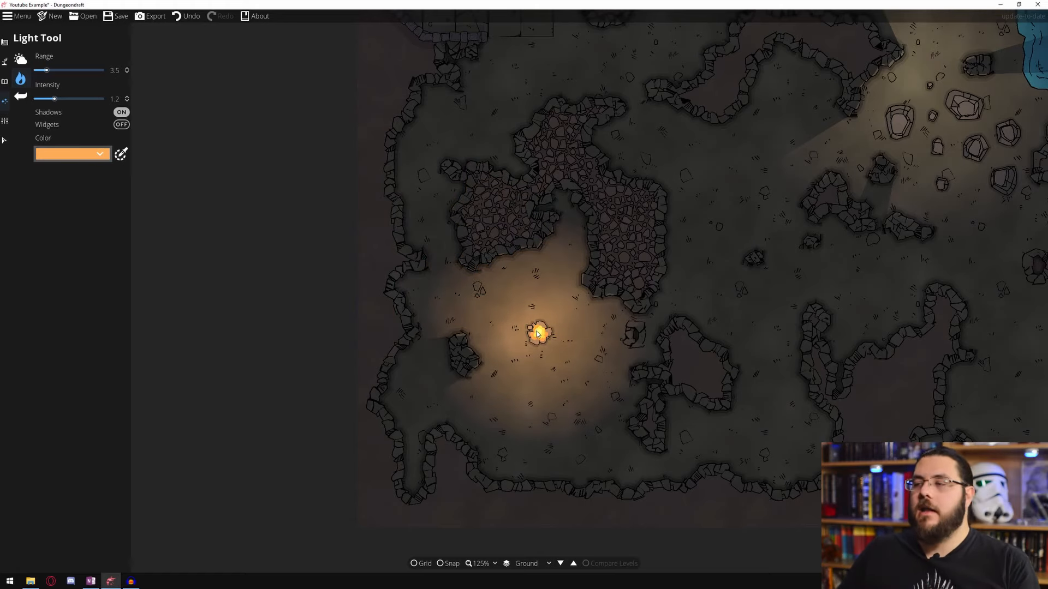
drag(46, 70, 46, 99)
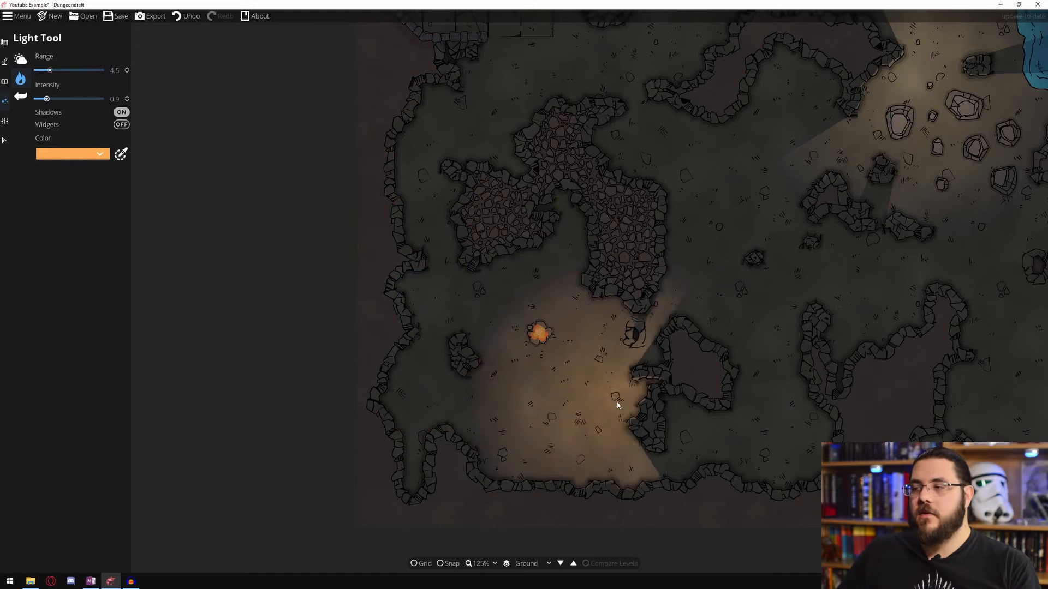
click(534, 341)
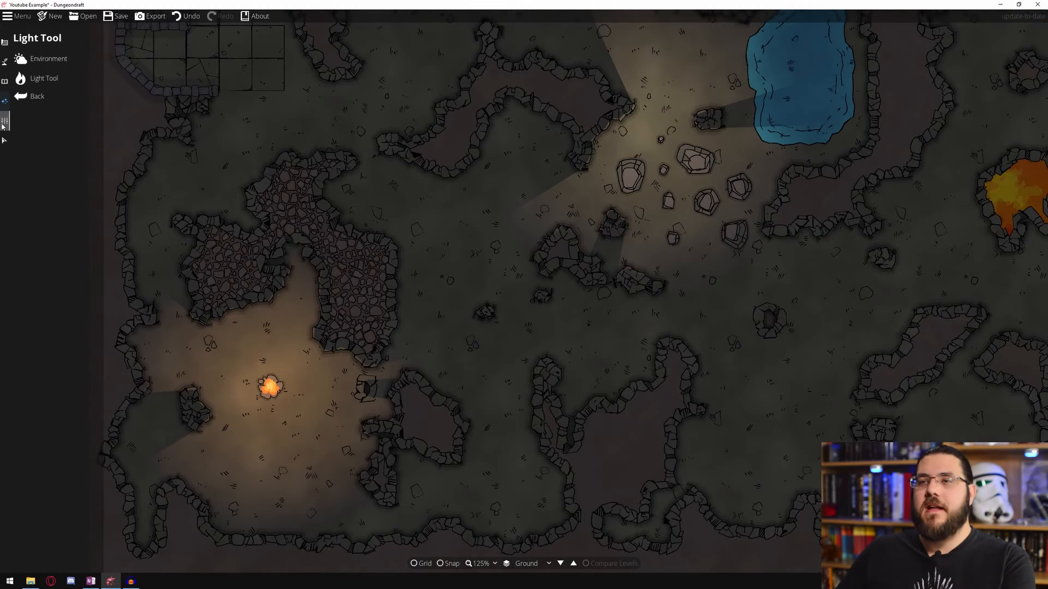
Try the preset grid colors in the map settings and choose the semi-transparent white.
click(3, 124)
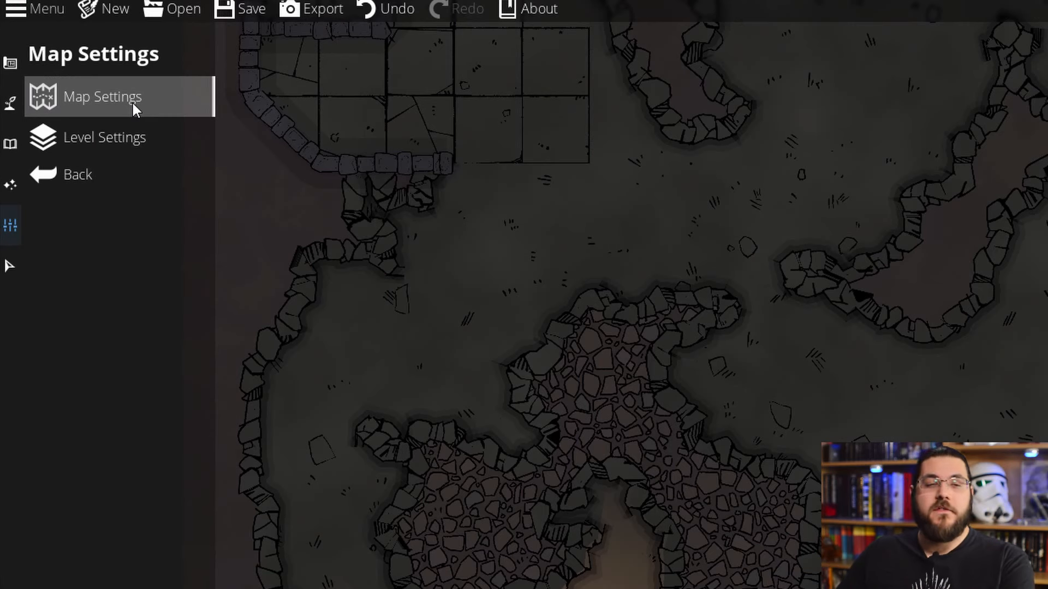
click(133, 103)
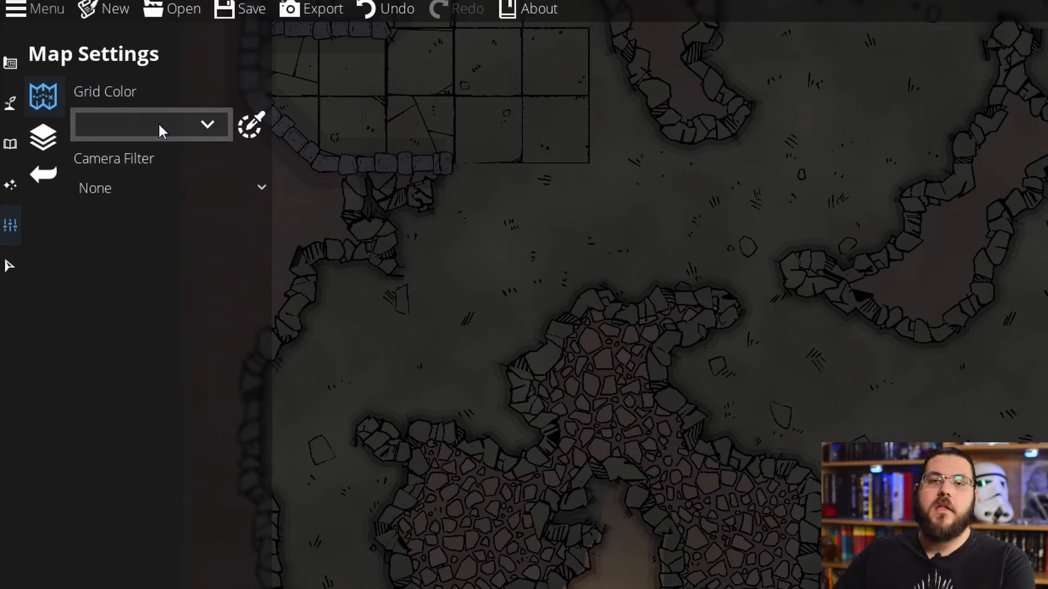
click(160, 126)
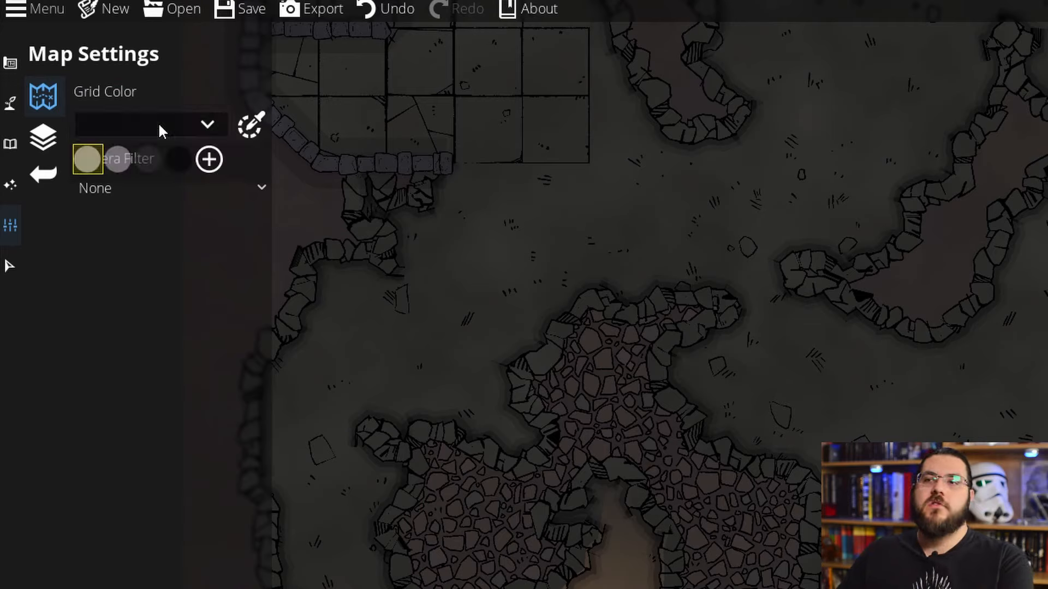
click(117, 161)
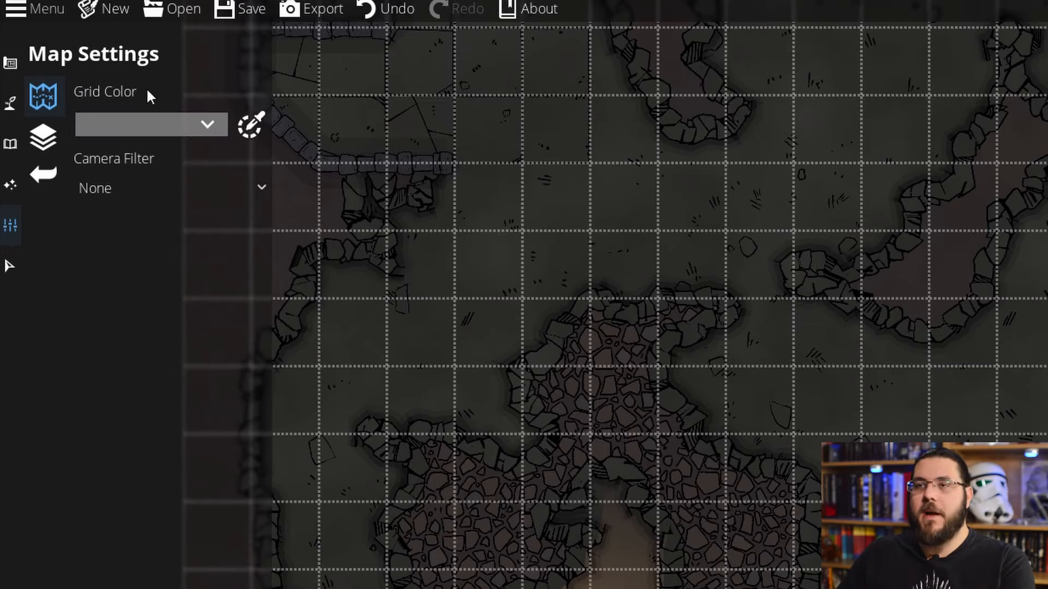
click(155, 124)
click(180, 159)
click(154, 124)
click(127, 159)
click(143, 137)
click(87, 159)
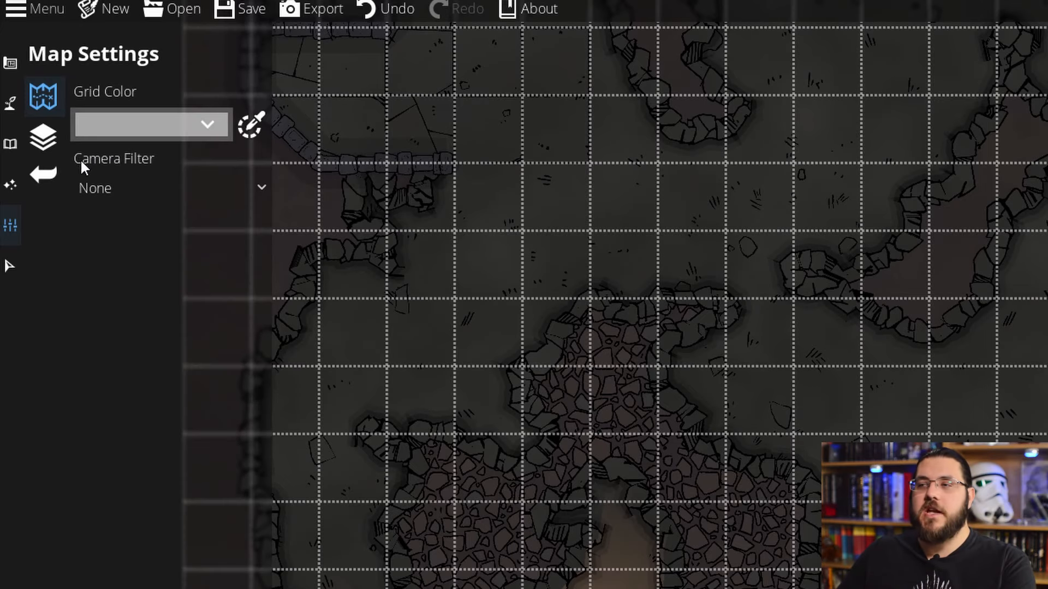
Make the white grid fainter by lowering its color's alpha to 22, hex 16ffffff.
click(210, 159)
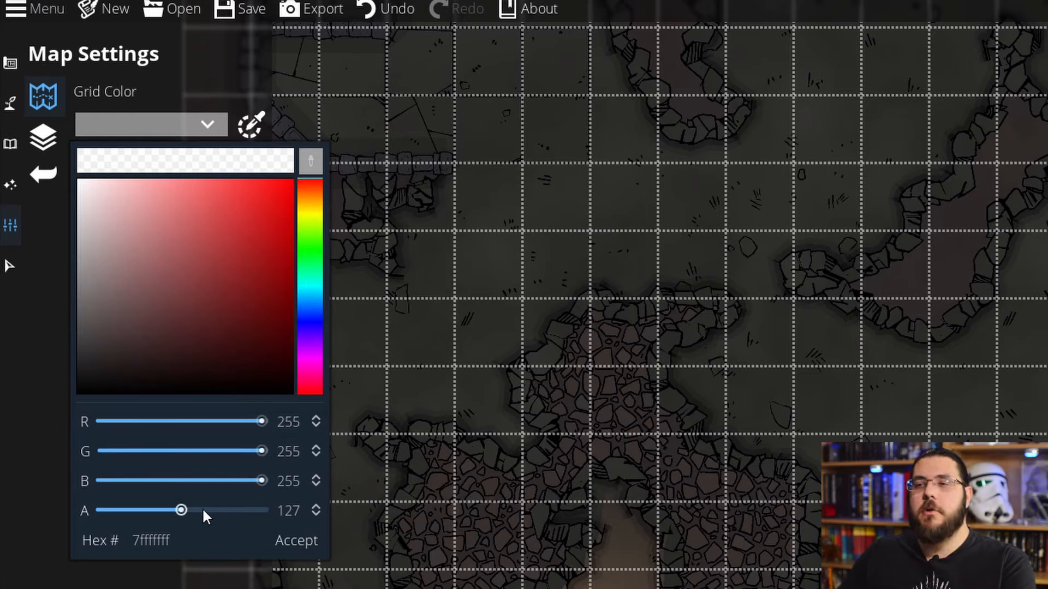
drag(181, 510, 116, 507)
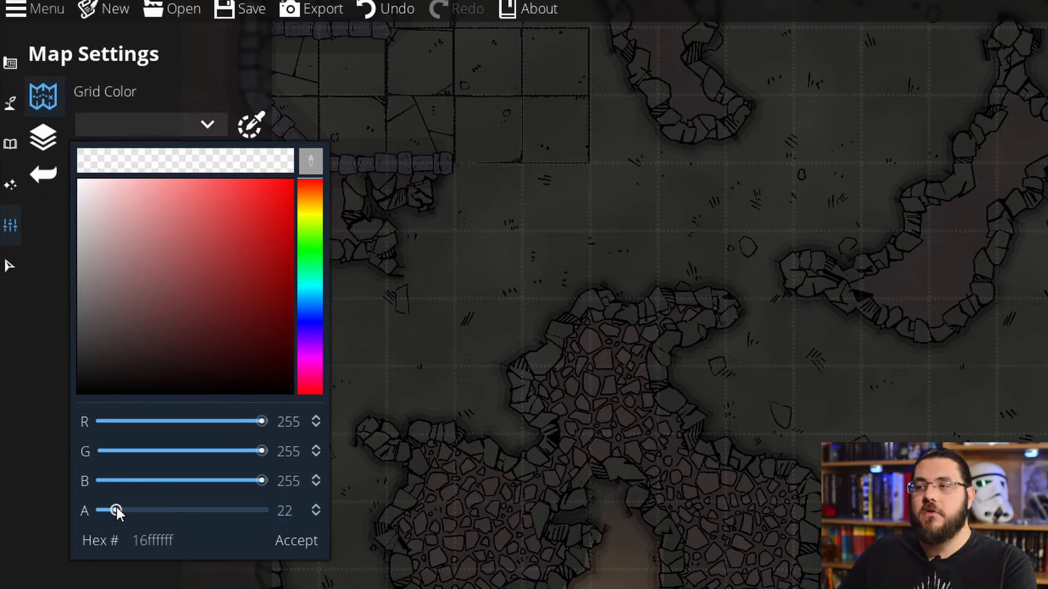
click(214, 104)
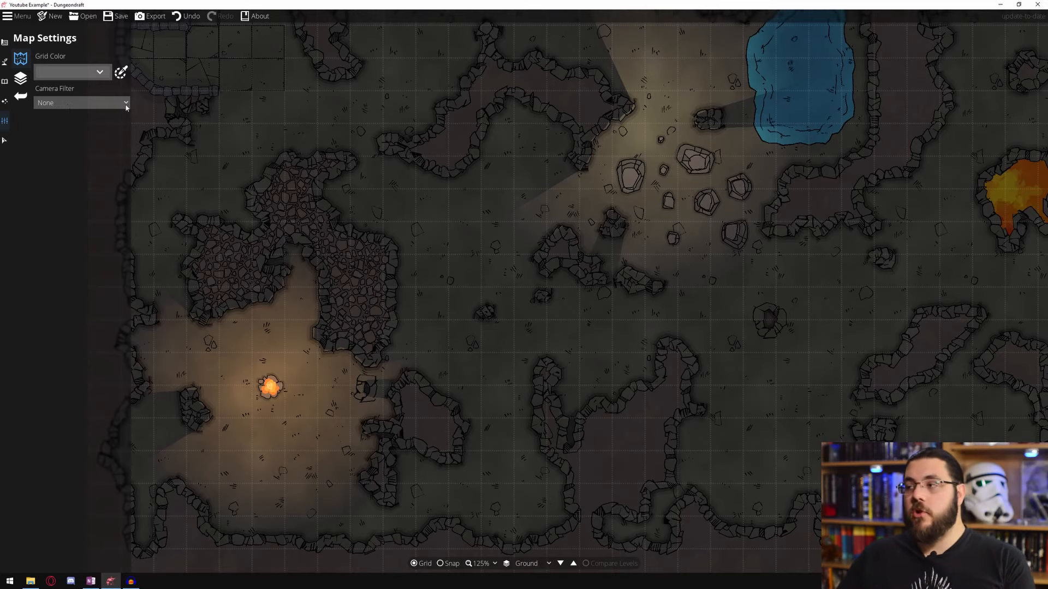
Apply the Printer-Friendly camera filter and inspect the whole map in black and white.
drag(555, 171, 450, 206)
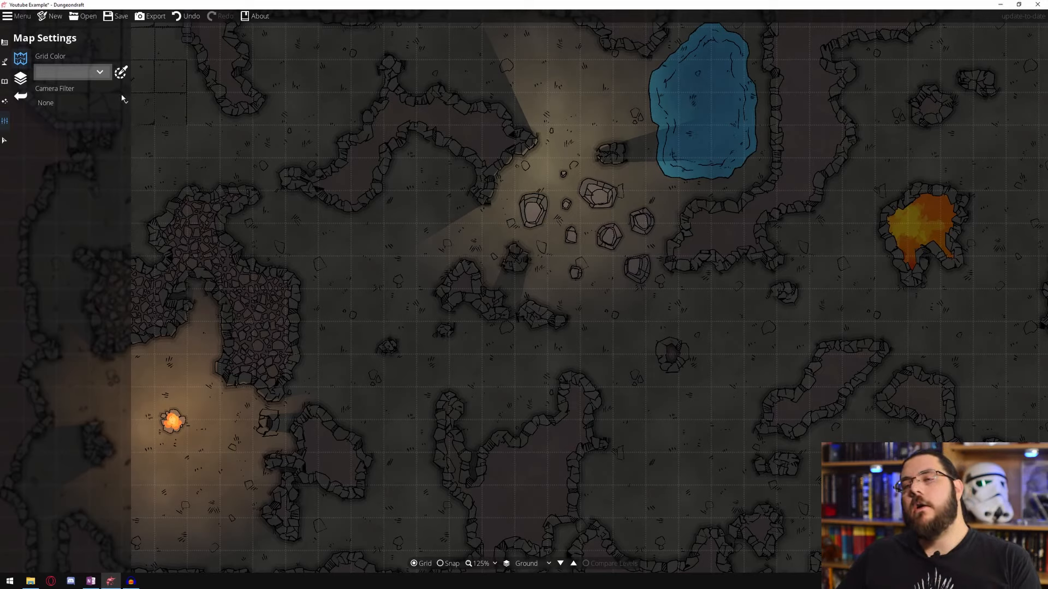
click(90, 102)
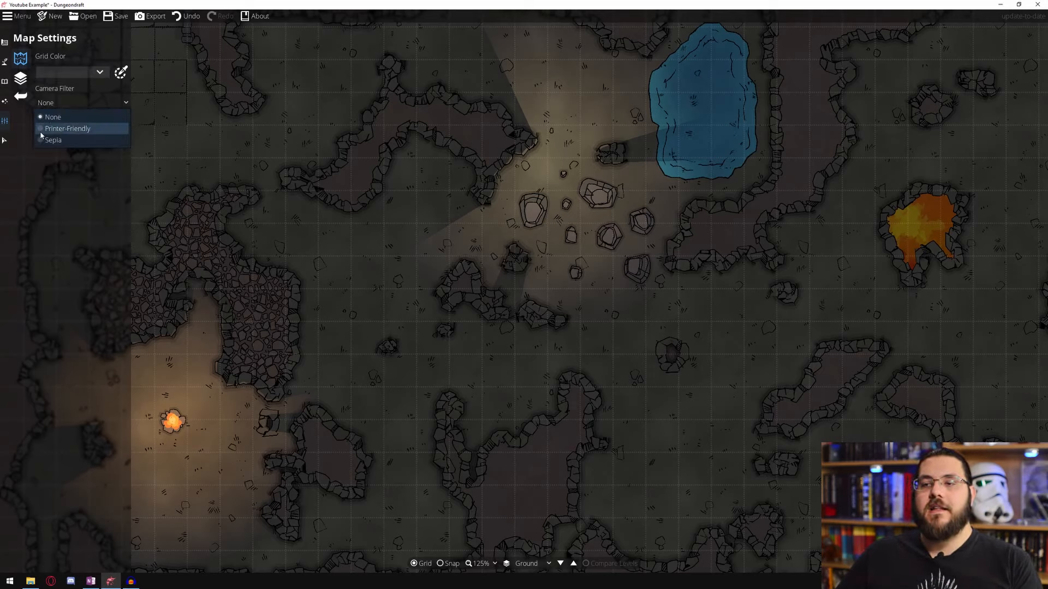
click(68, 128)
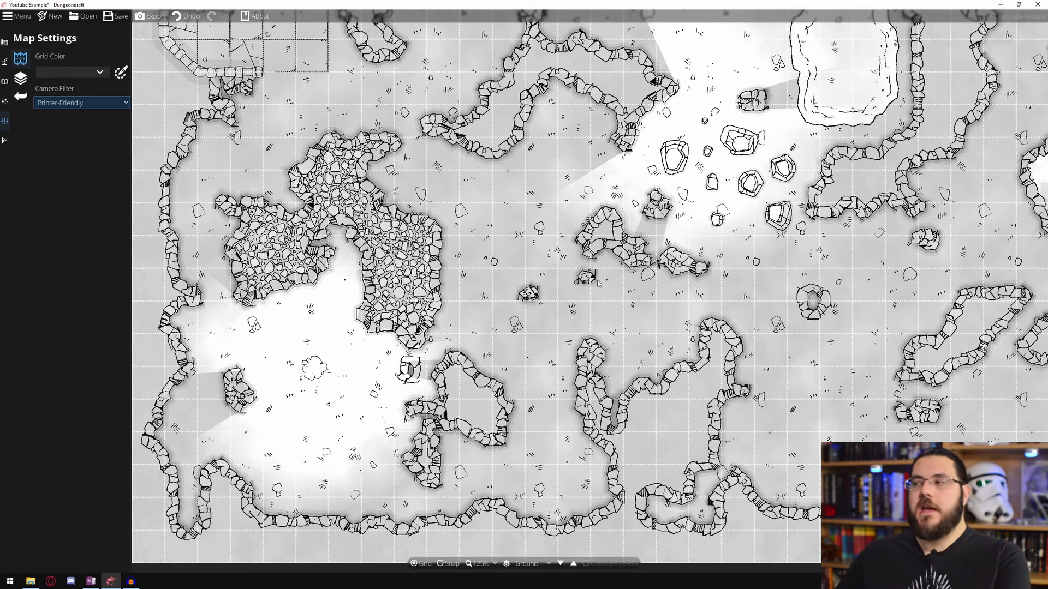
scroll(817, 322, down, 4)
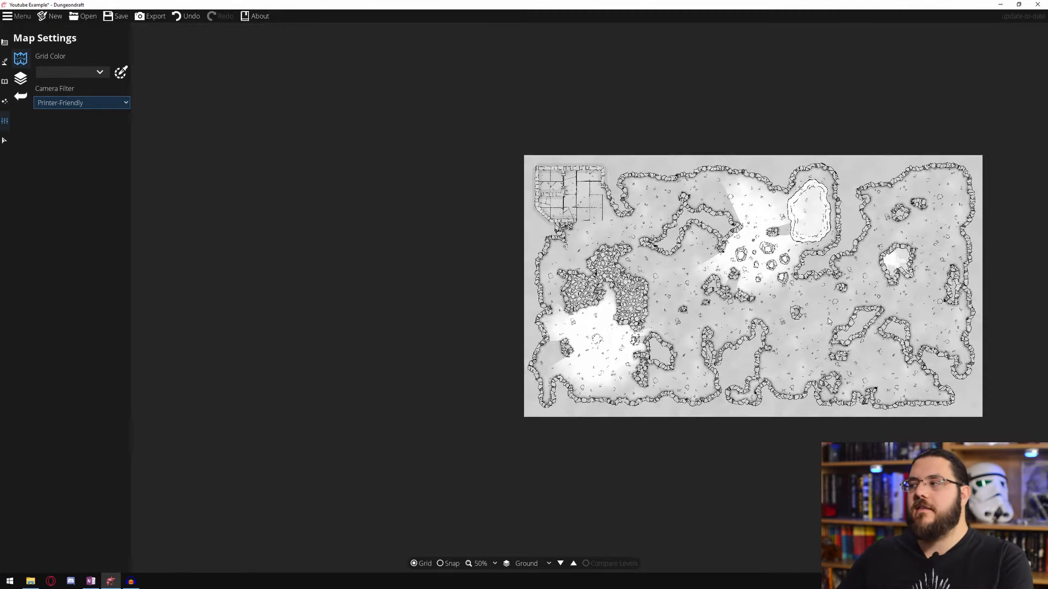
scroll(828, 321, up, 2)
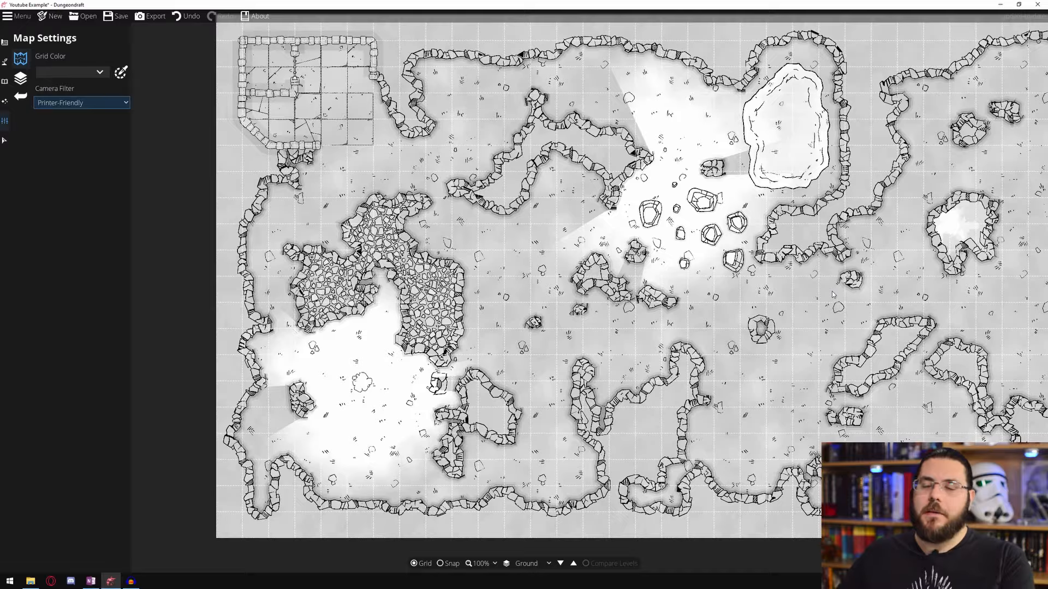
Switch the camera filter to Sepia and look over the cave map.
click(82, 102)
click(77, 143)
drag(558, 330, 611, 304)
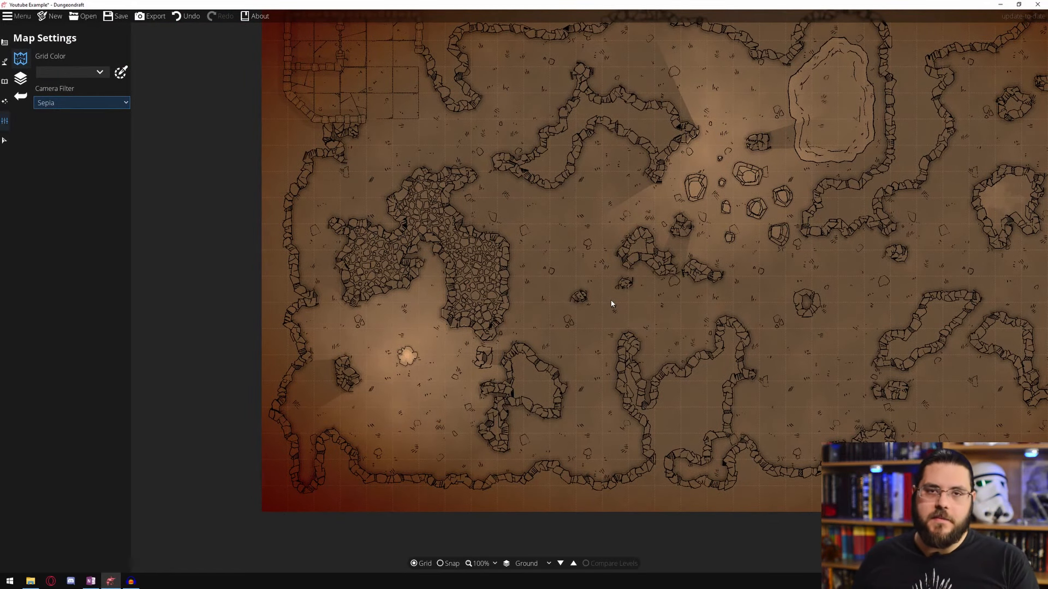
drag(676, 295, 582, 326)
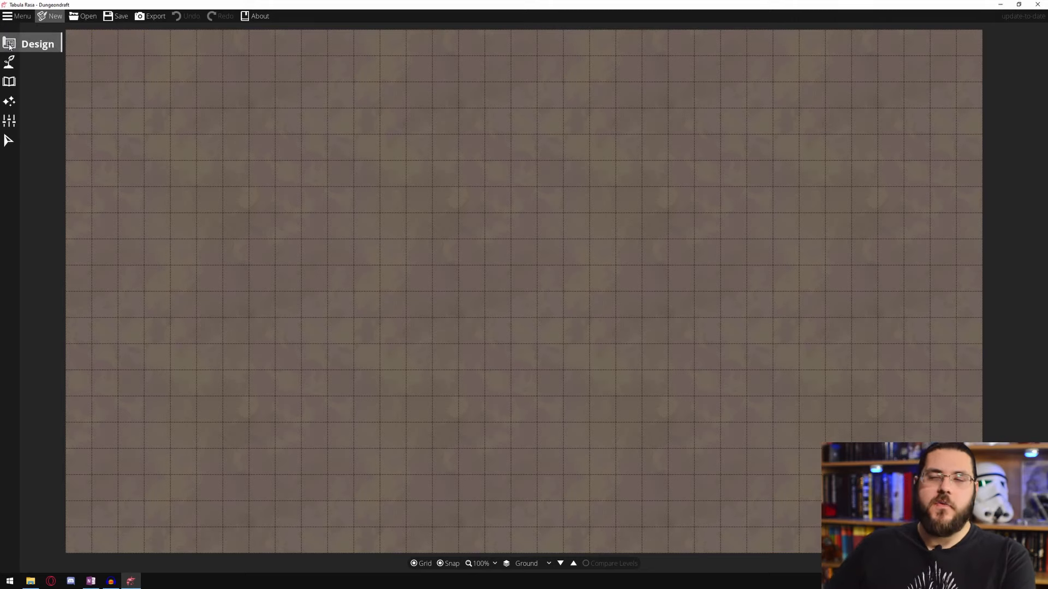
Draw a custom wood-plank floor with wooden walls, about 8 by 6 squares, with two angled corners on one end.
click(6, 43)
click(46, 58)
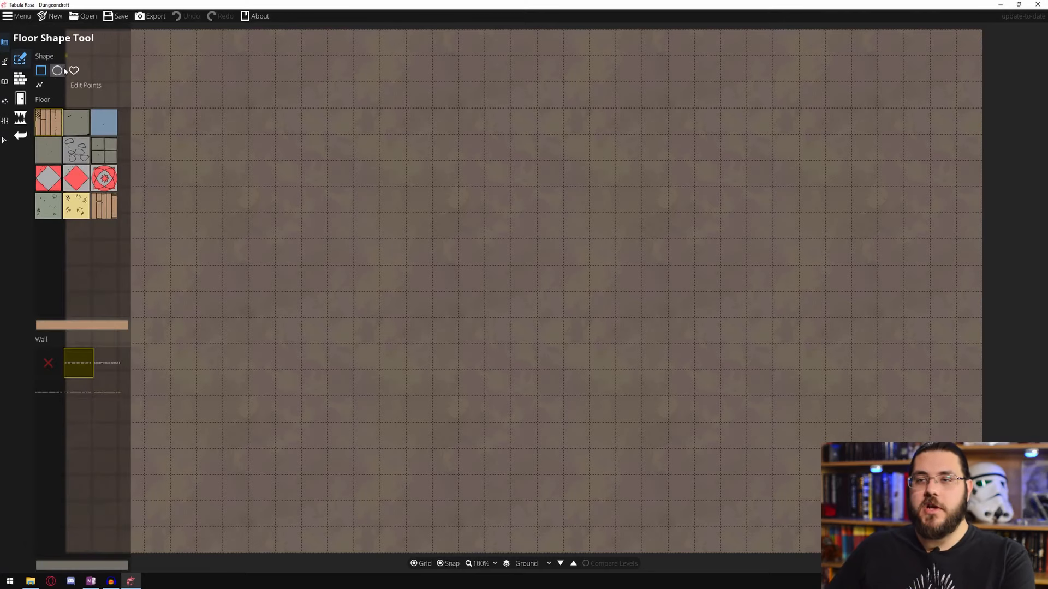
click(113, 383)
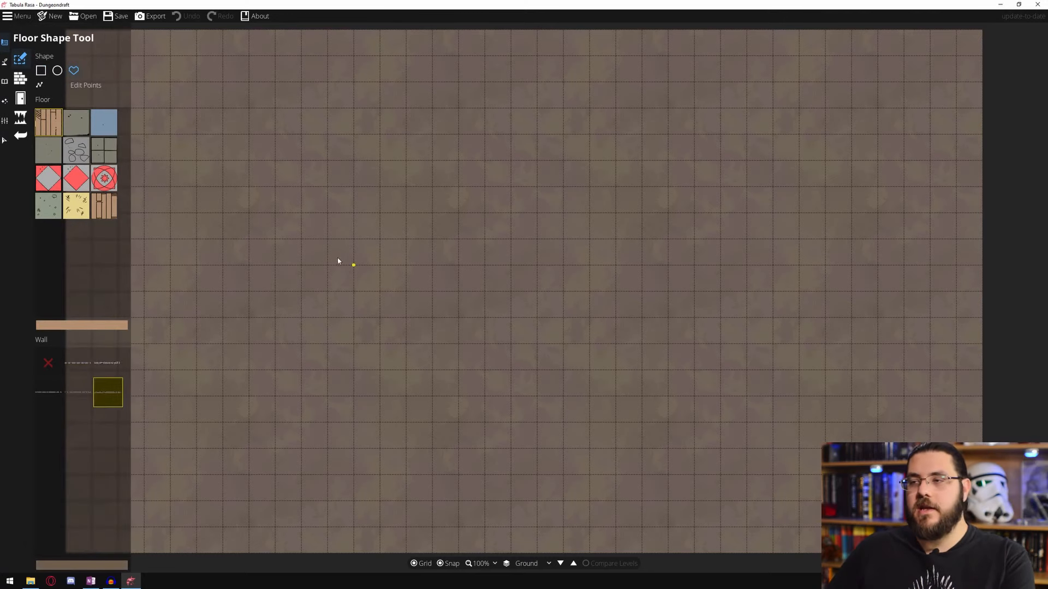
click(300, 159)
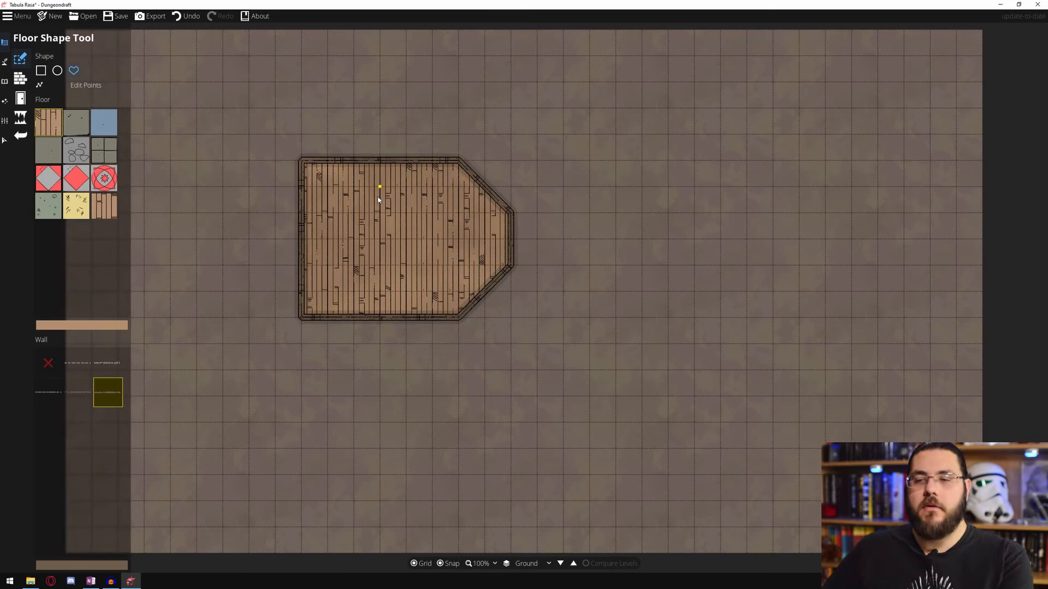
Create a new level labelled 1 and have the map switch to it on creation.
click(5, 123)
click(52, 79)
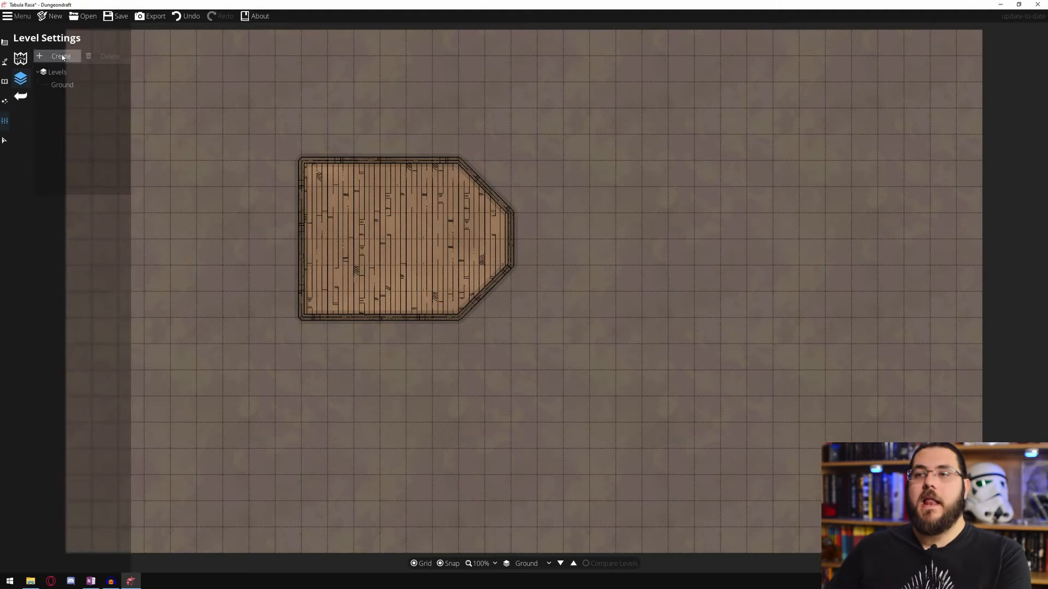
click(109, 113)
click(500, 276)
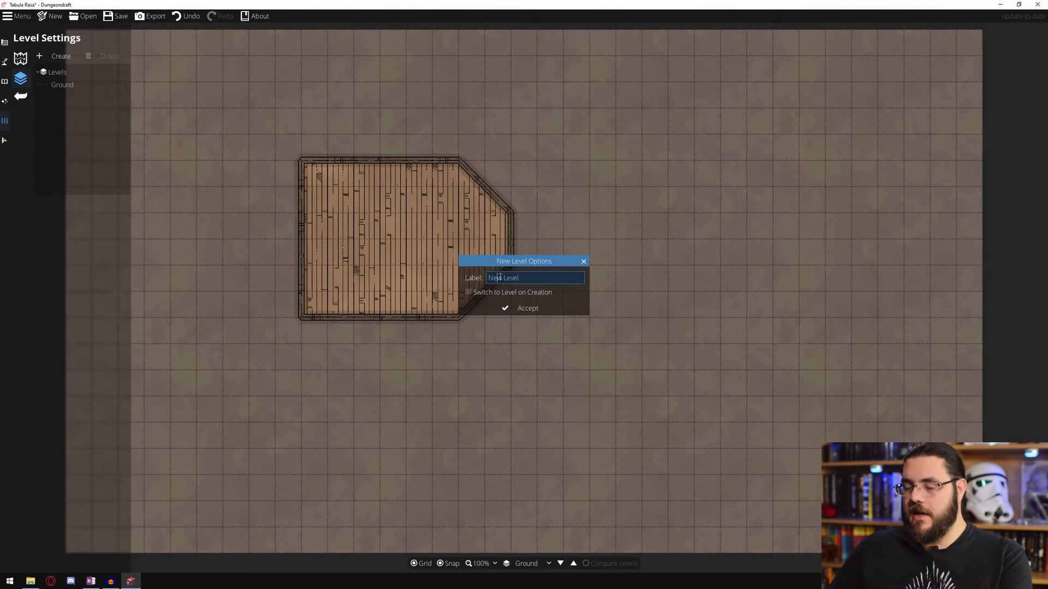
text(1st)
drag(525, 277, 444, 258)
text(1)
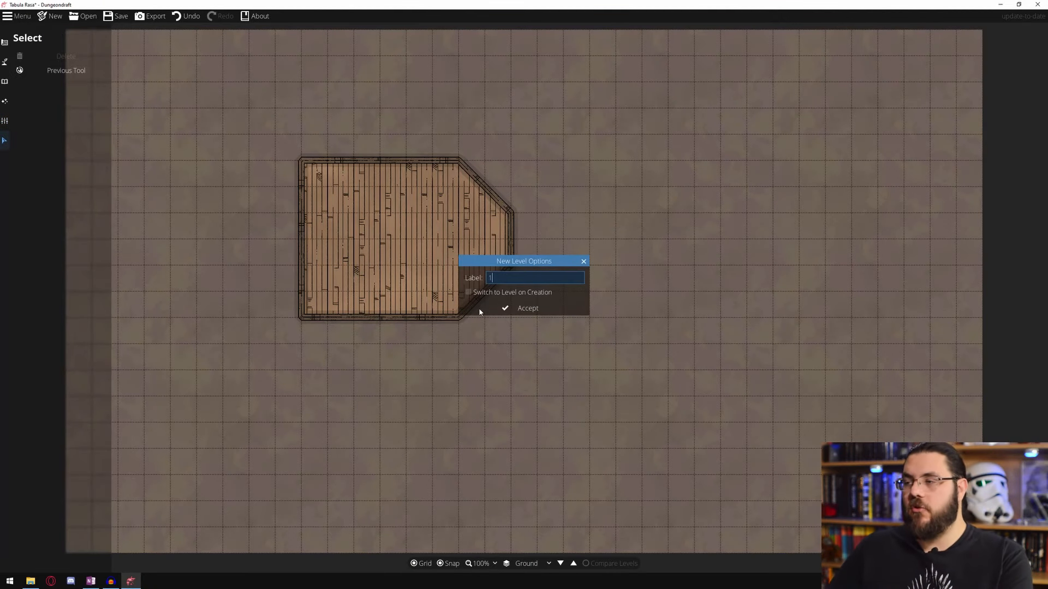
click(478, 292)
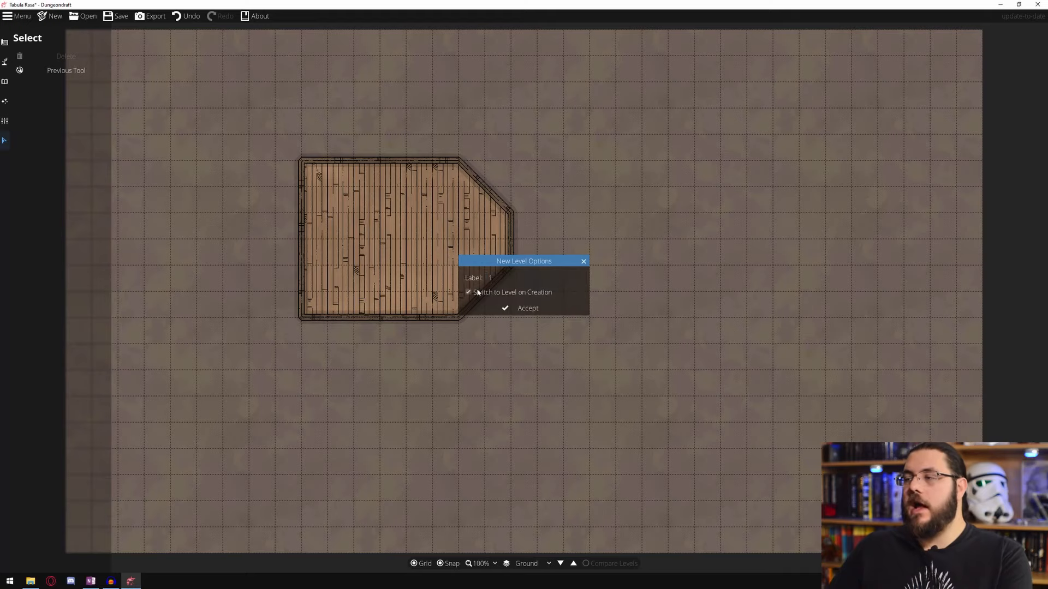
click(529, 309)
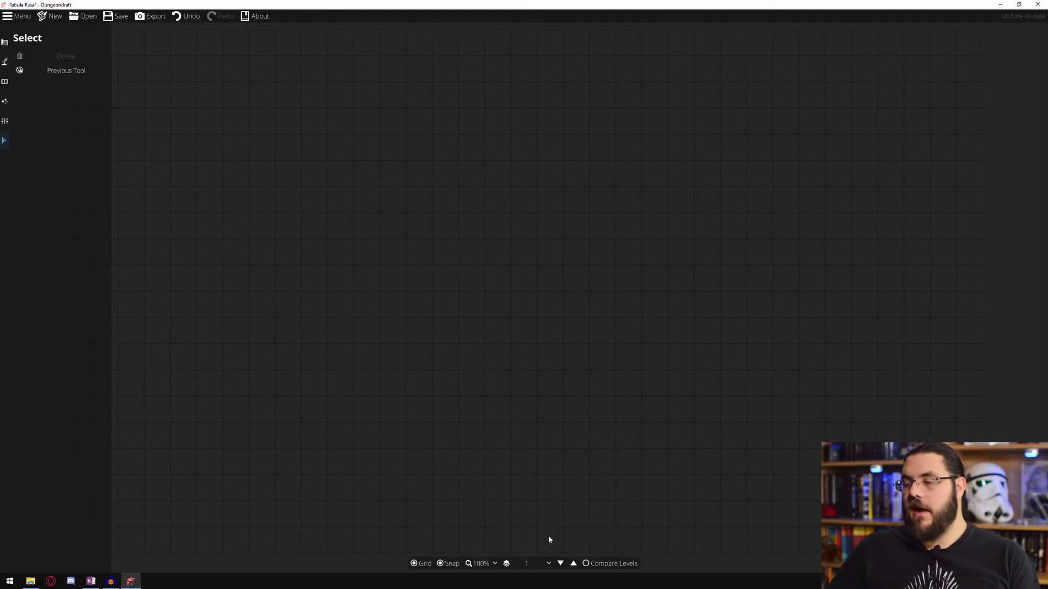
Switch to the Ground level and back to level 1.
click(524, 564)
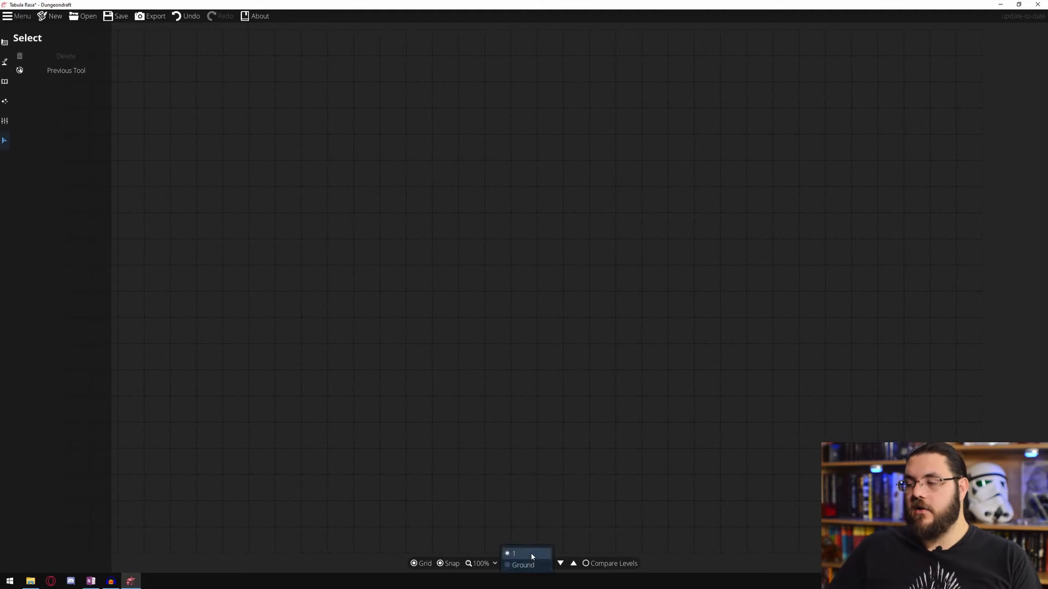
click(524, 565)
click(527, 567)
click(527, 556)
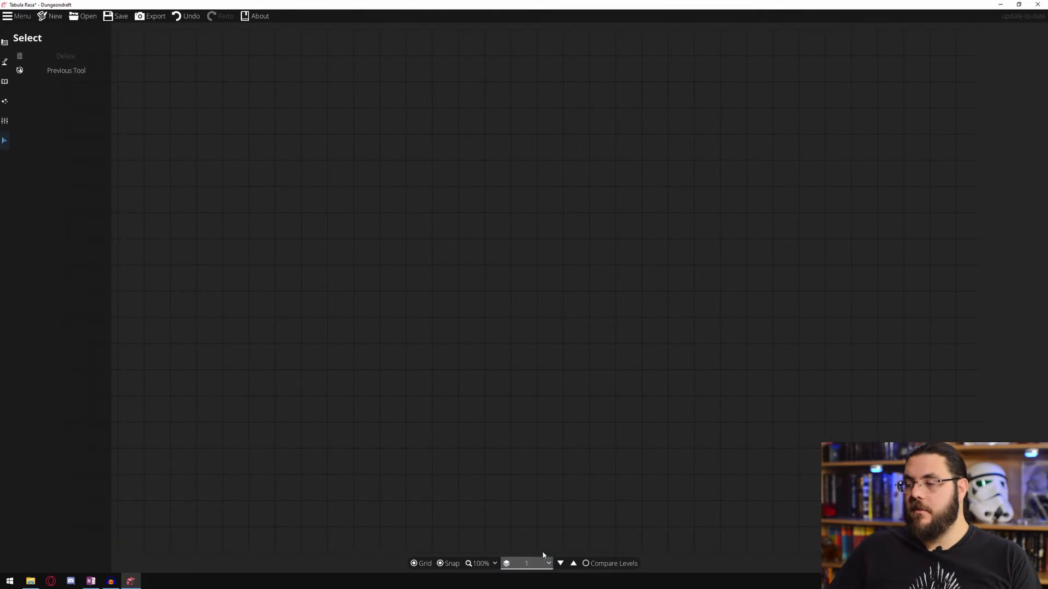
Enable level comparison against Ground, with 72% opacity for the reference level and 69% for the current level.
click(586, 564)
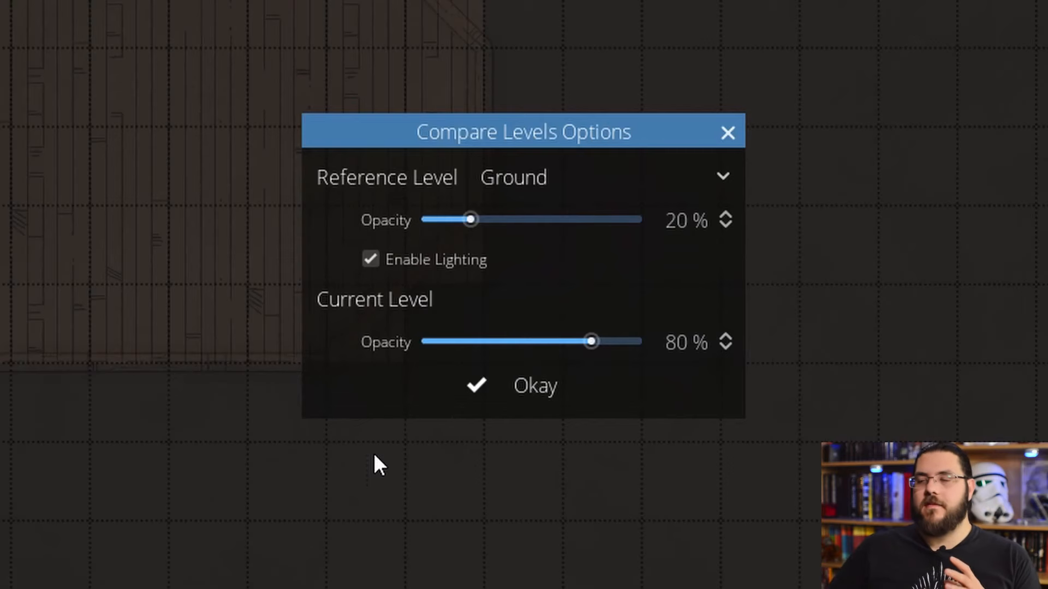
drag(470, 220, 505, 219)
mouse_move(586, 348)
mouse_down()
mouse_move(545, 350)
mouse_move(569, 343)
mouse_up()
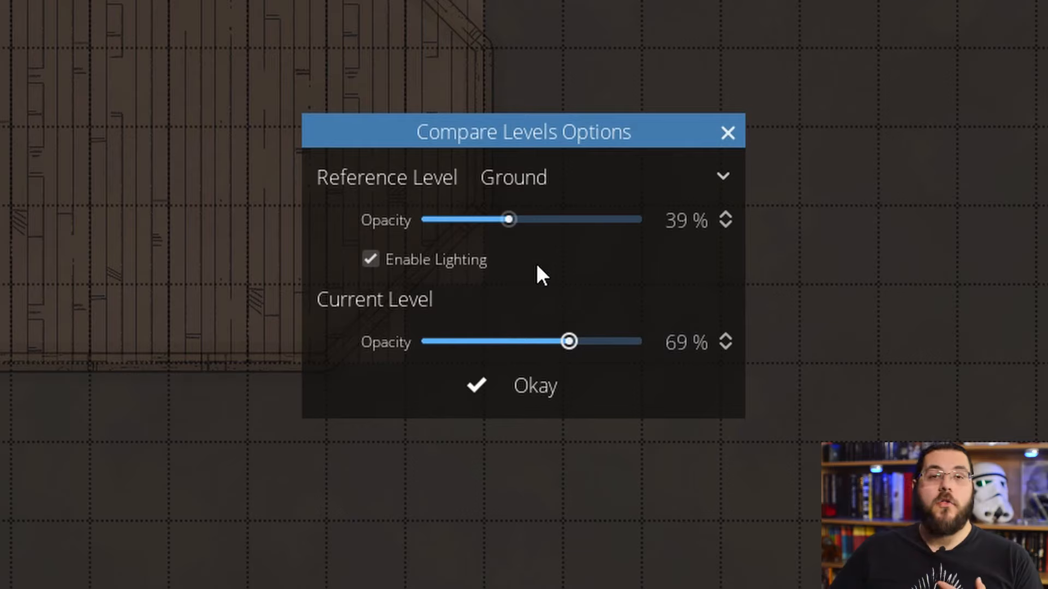
drag(510, 216, 577, 224)
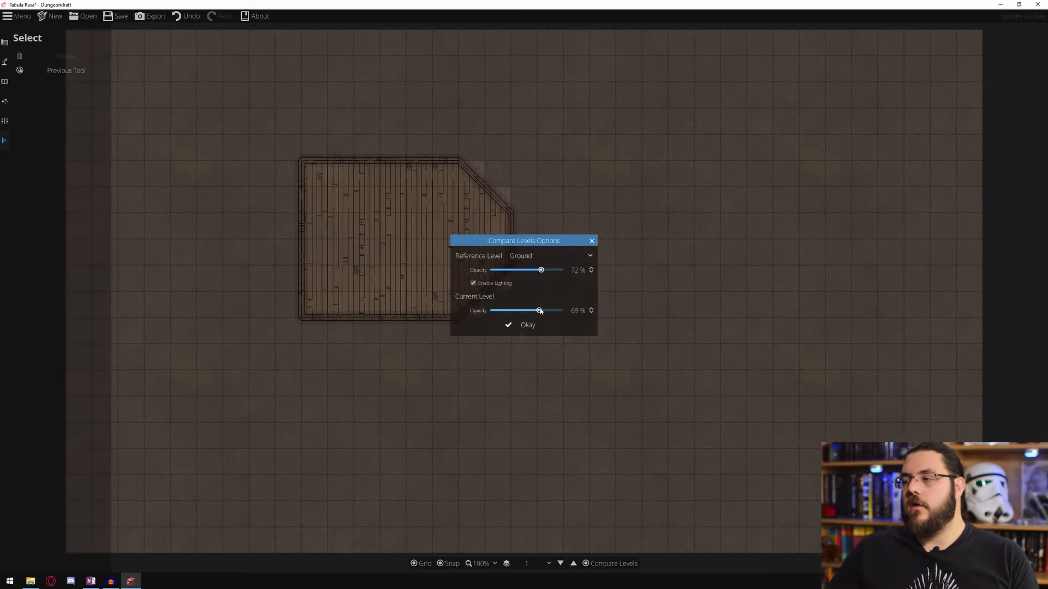
click(519, 389)
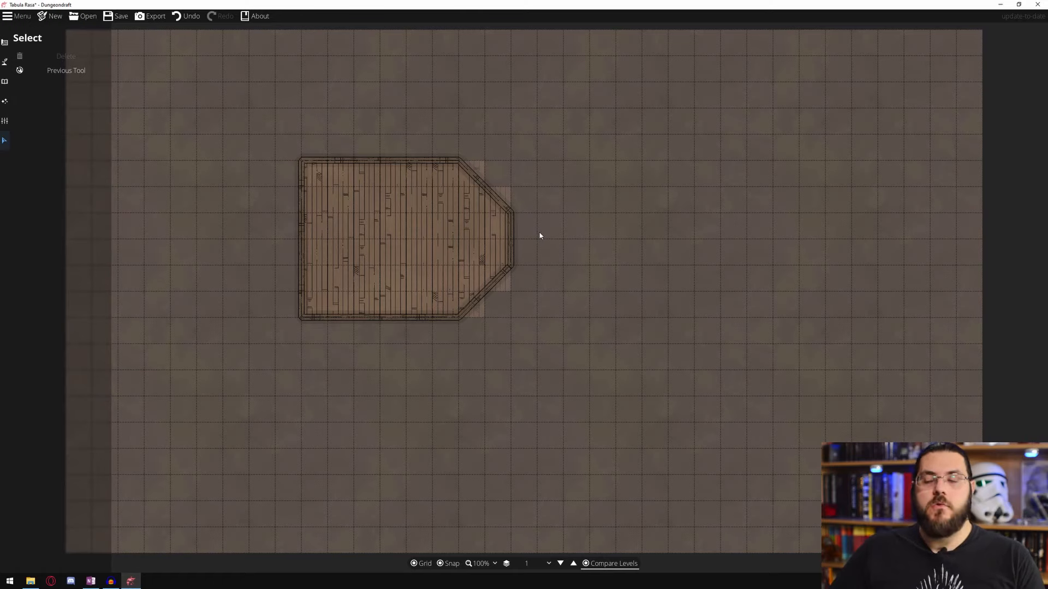
Draw a custom walled wood-plank floor of 6 by 6 squares on level 1 over the square part of the building below.
click(5, 43)
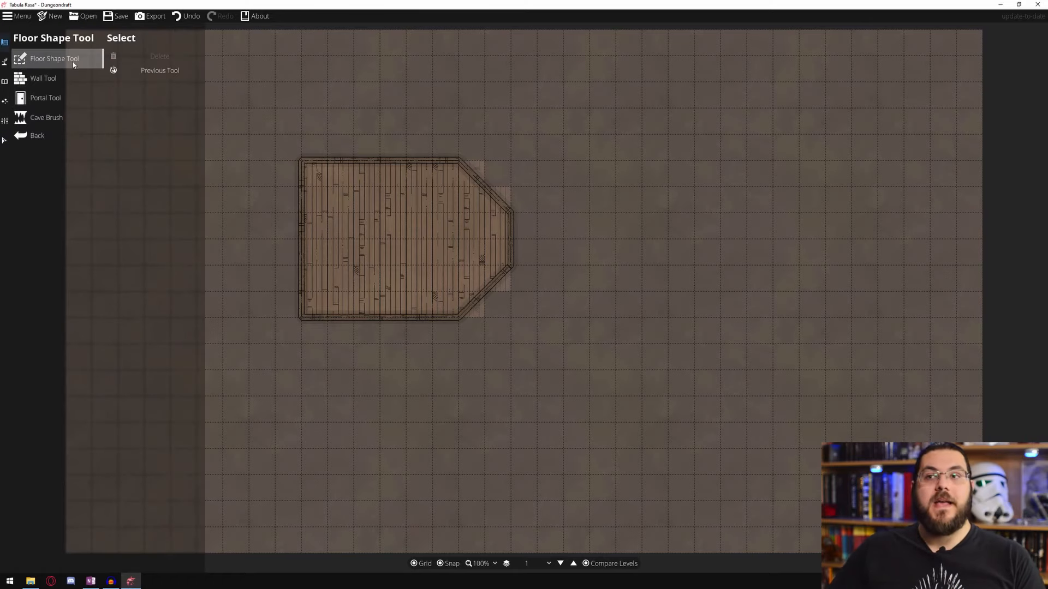
click(73, 64)
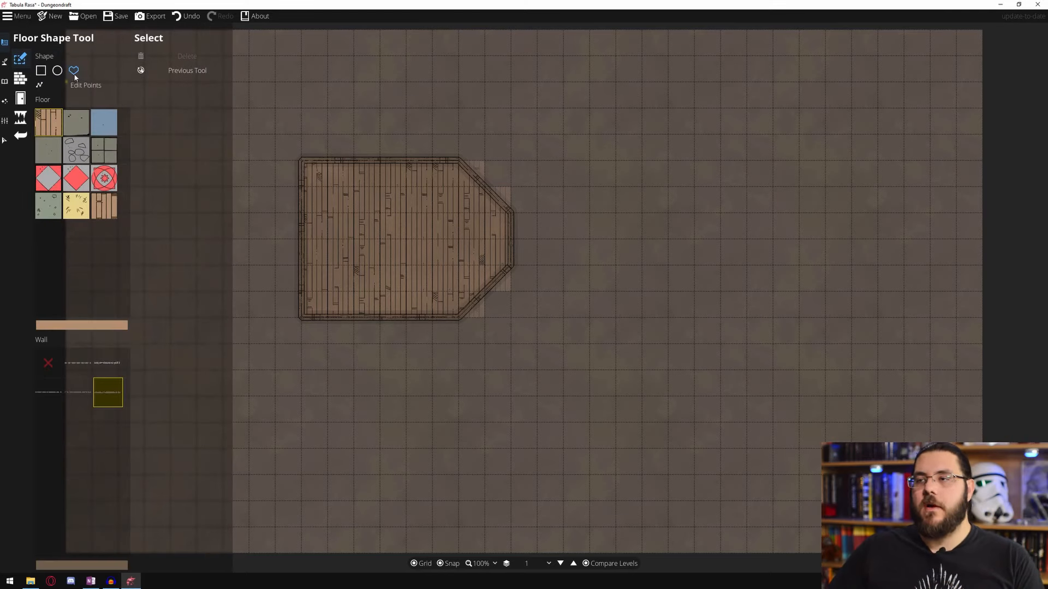
click(301, 160)
click(301, 318)
click(465, 318)
click(459, 162)
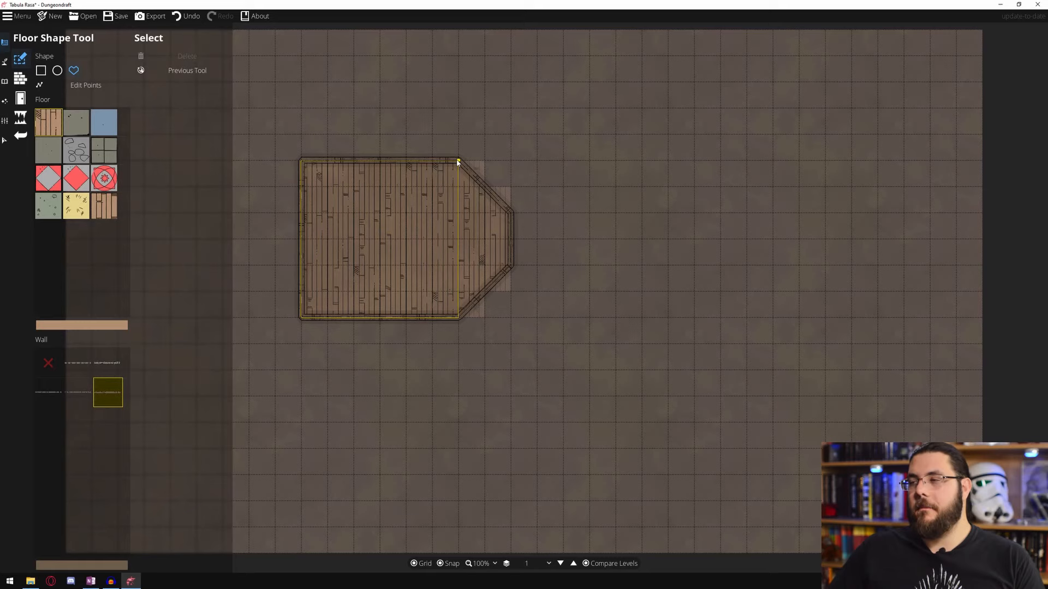
click(303, 159)
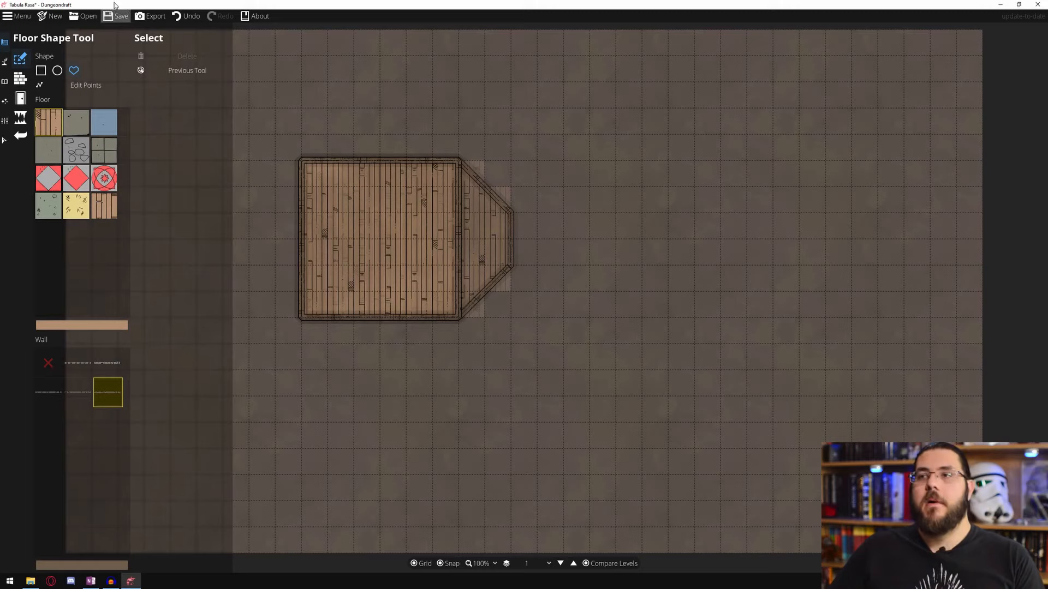
Open the export options and preview level 1 as the source with Ground as the overlay level.
click(149, 17)
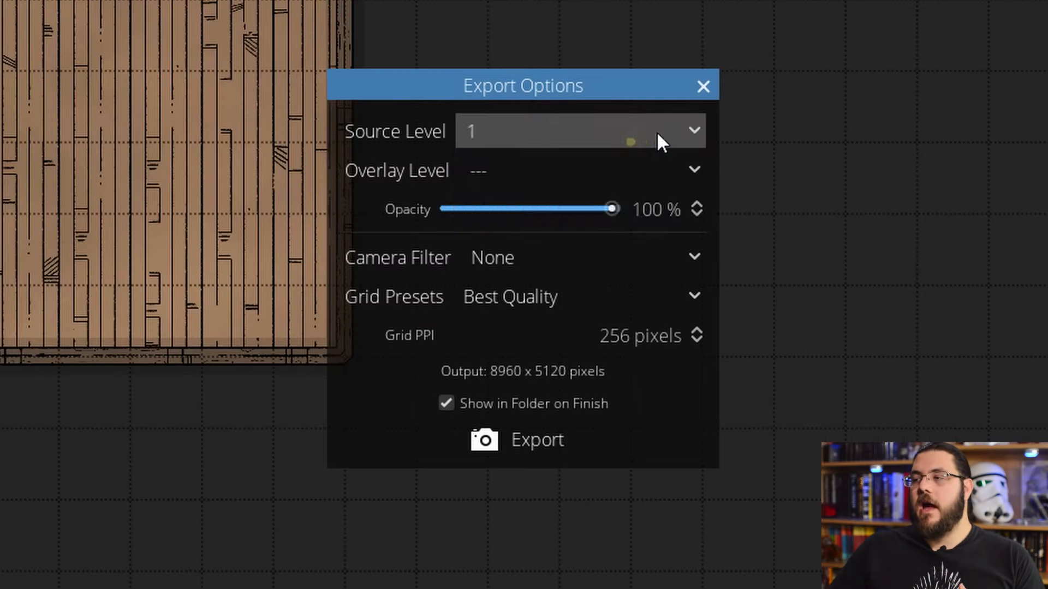
click(572, 236)
click(533, 261)
click(554, 141)
click(532, 173)
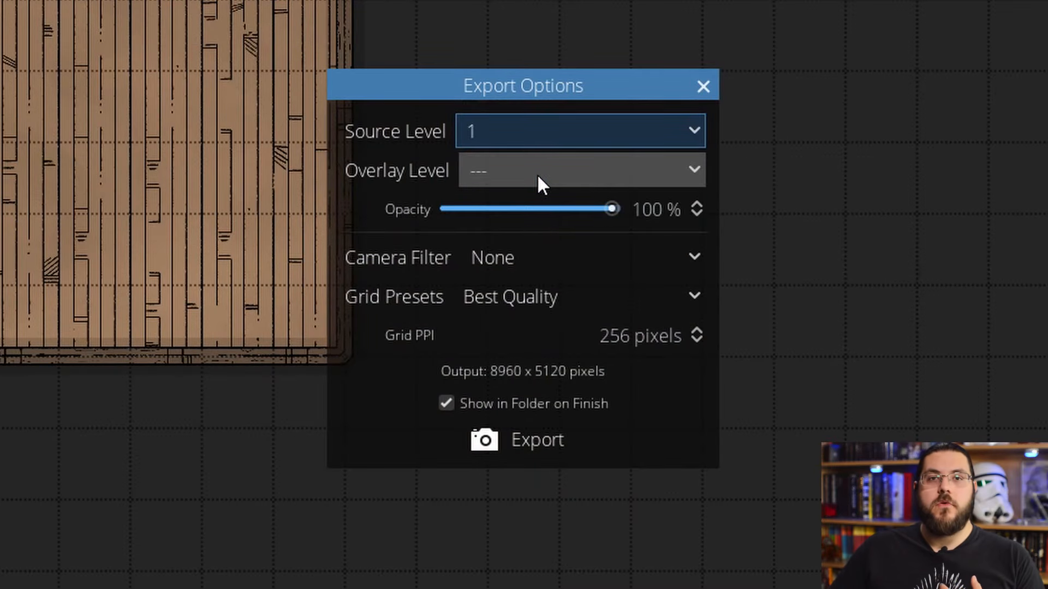
click(537, 174)
click(527, 247)
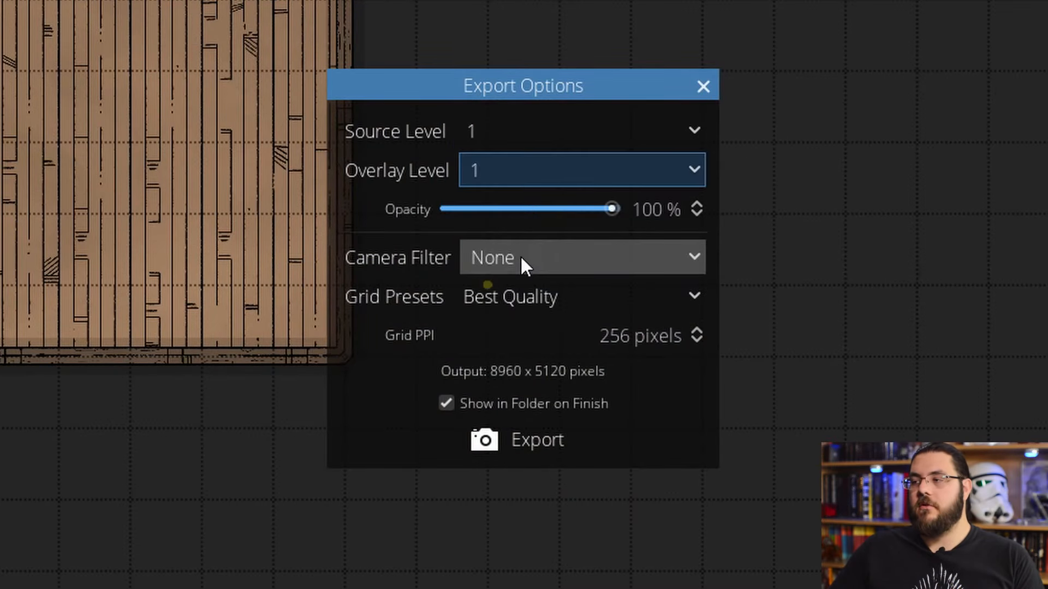
click(553, 168)
click(524, 271)
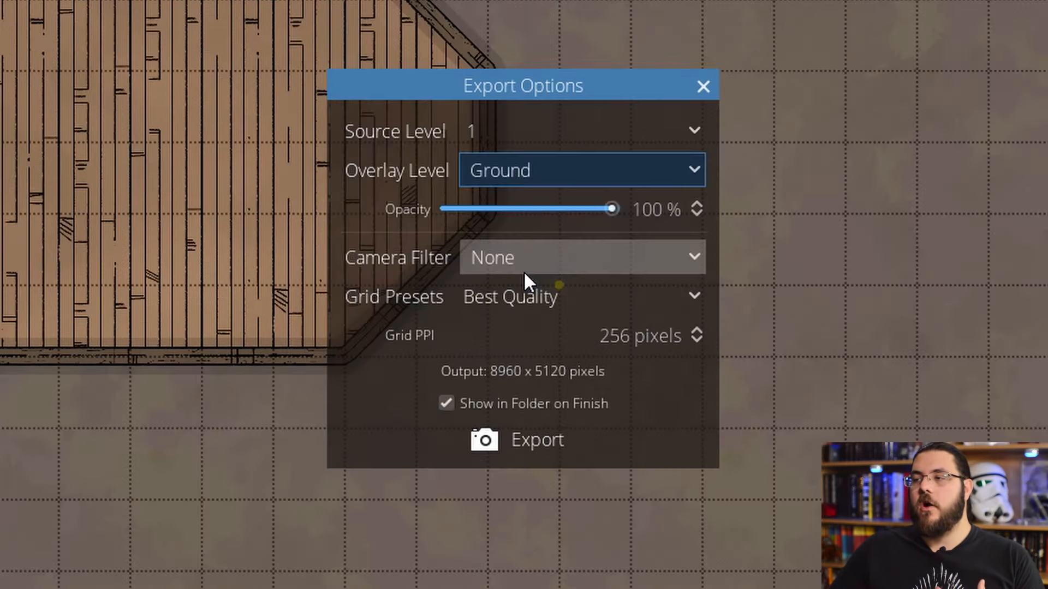
Make Ground the export source with level 1 as the overlay, and move the dialog clear of the building.
click(548, 140)
click(536, 197)
click(540, 172)
click(515, 237)
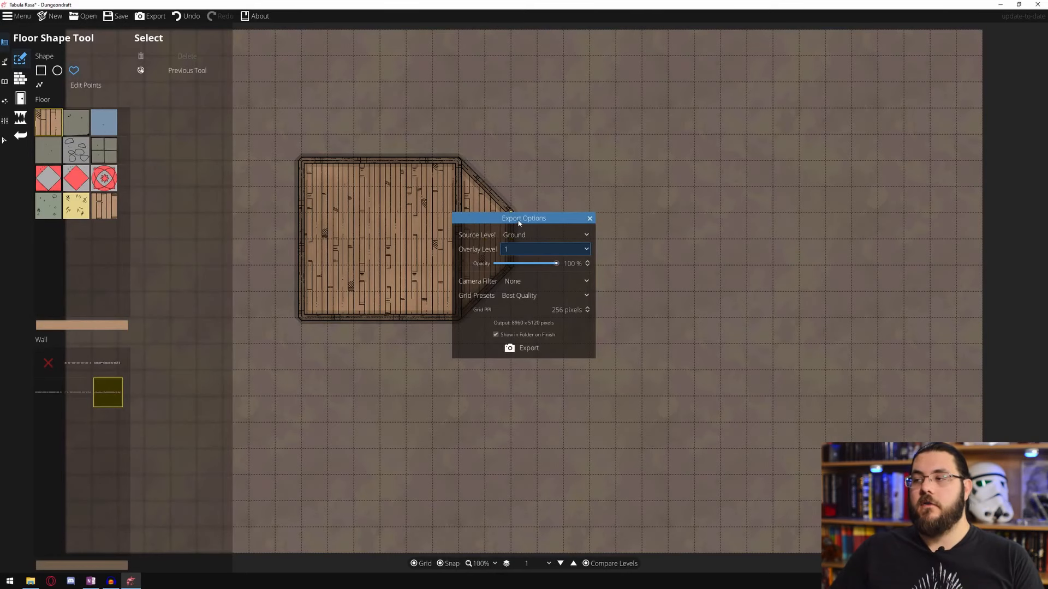
drag(519, 222, 676, 220)
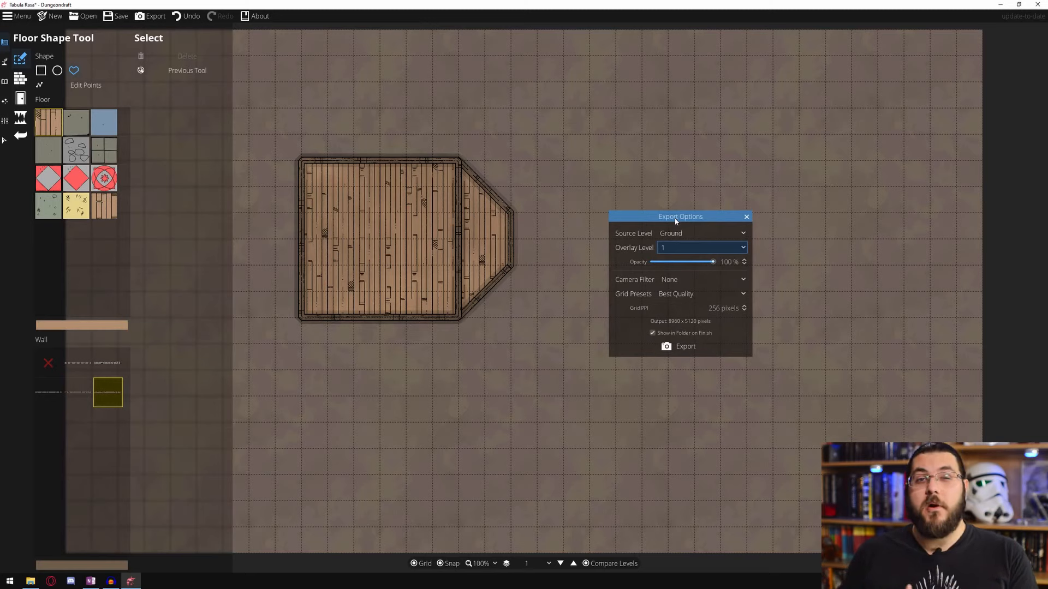
Set the export source to level 1 with Ground as the overlay at 60% opacity.
click(699, 248)
click(697, 262)
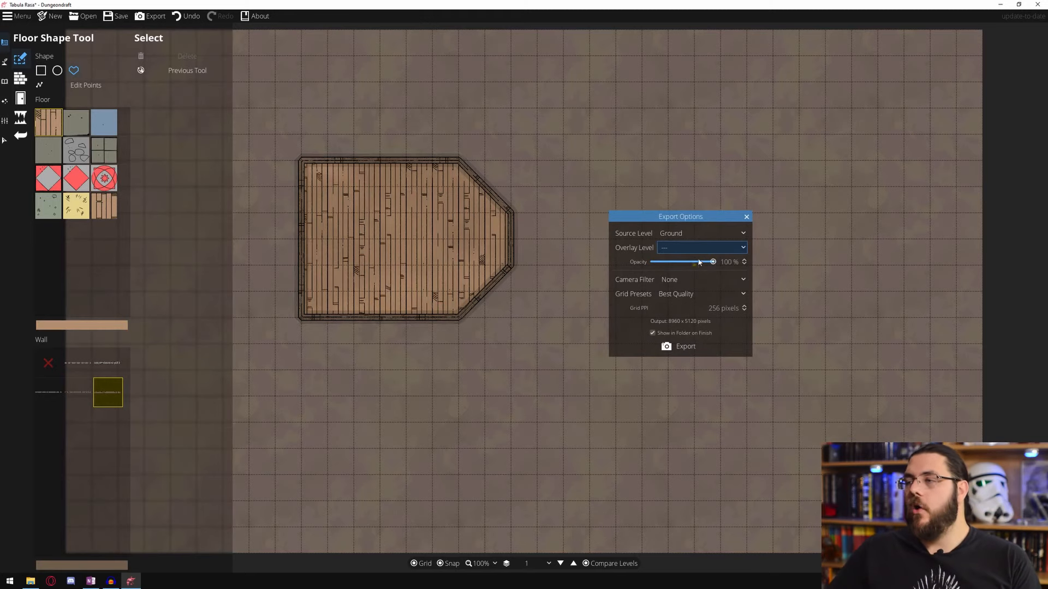
click(684, 234)
click(674, 245)
click(676, 250)
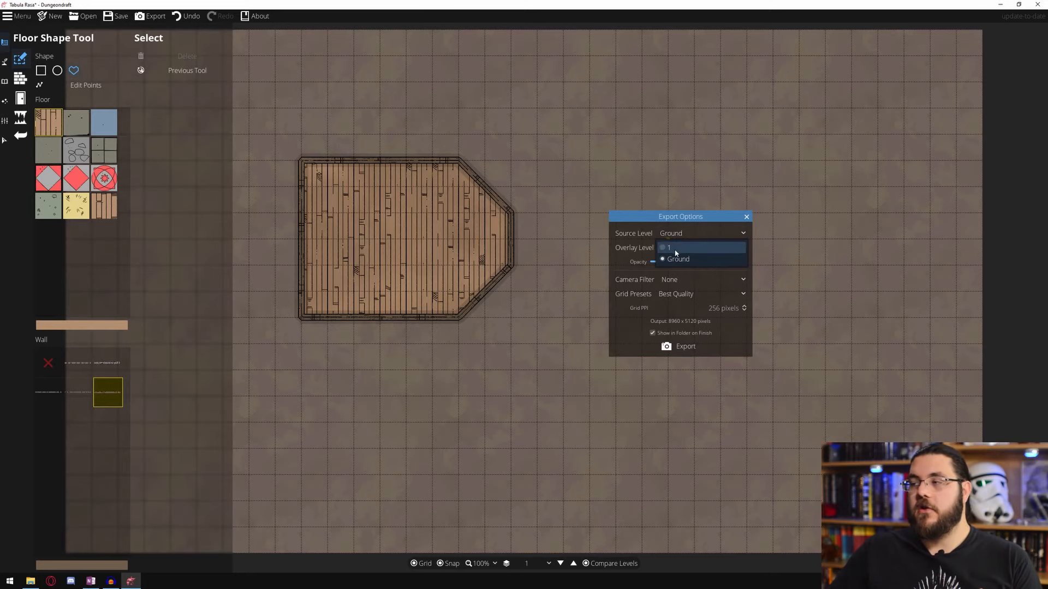
click(675, 249)
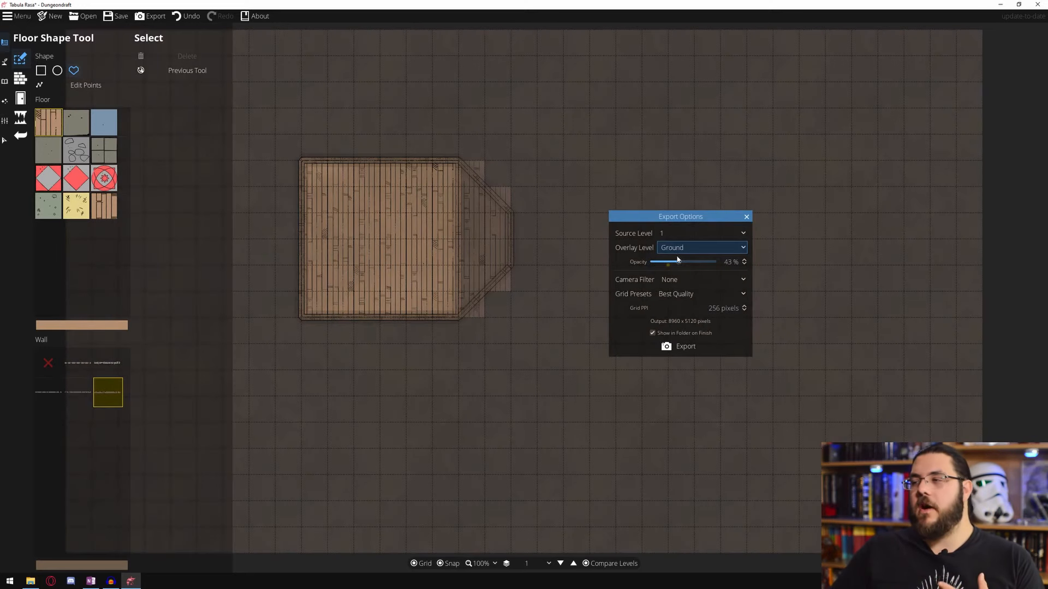
mouse_move(679, 266)
mouse_down()
mouse_move(657, 265)
mouse_move(713, 262)
mouse_move(662, 265)
mouse_move(683, 267)
mouse_up()
drag(686, 262, 690, 260)
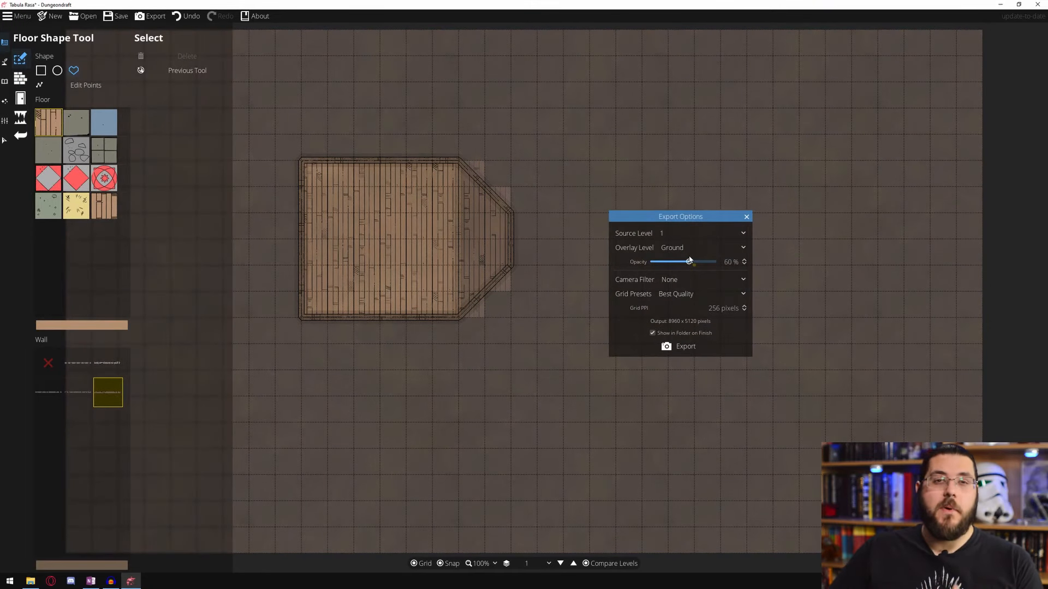
Try level 1 as the export's overlay and change the source level again.
click(683, 246)
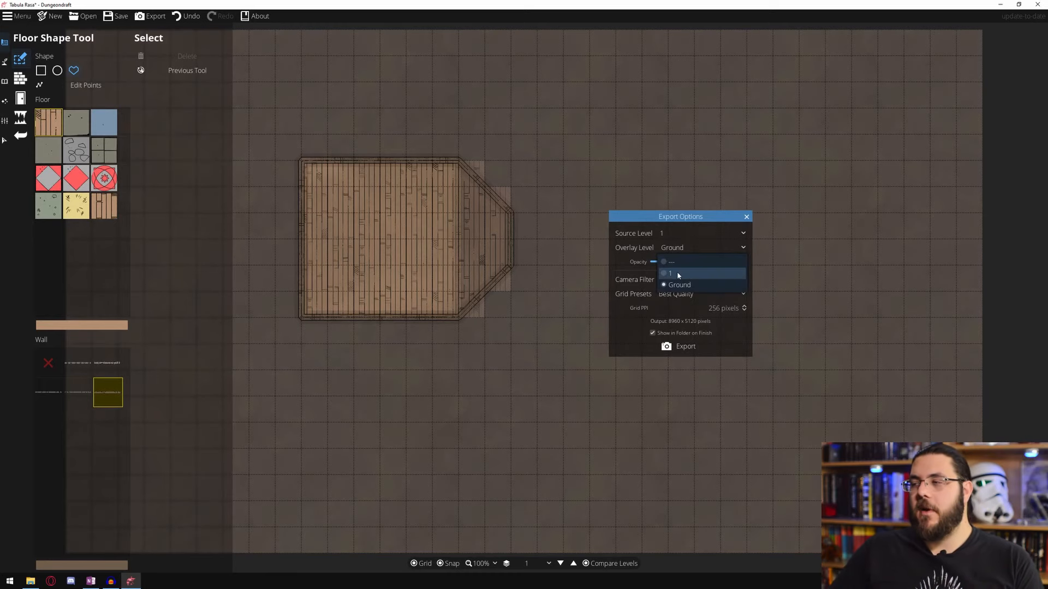
click(677, 274)
click(683, 235)
click(680, 248)
click(676, 261)
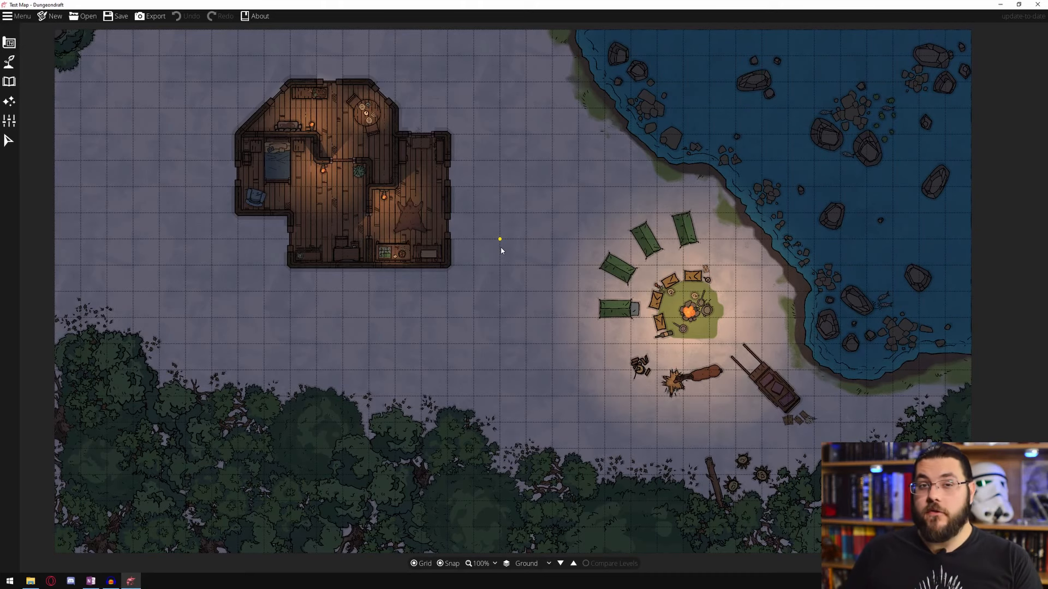
Look over the lakeside cabin map, compare its night, day and white exports in Windows Photo Viewer, and return to Dungeondraft.
drag(522, 261, 496, 299)
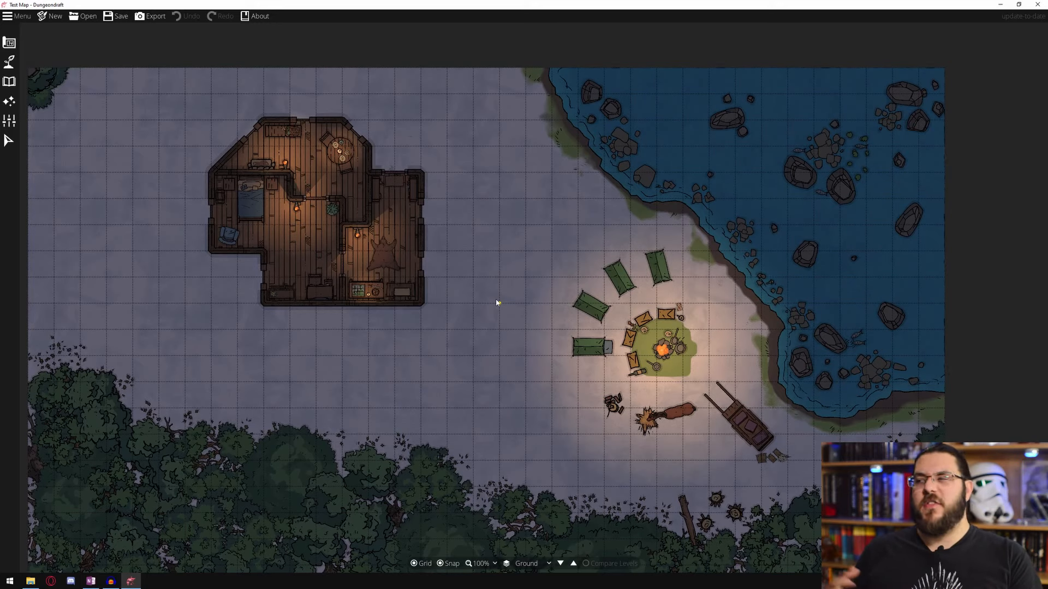
drag(496, 302, 538, 256)
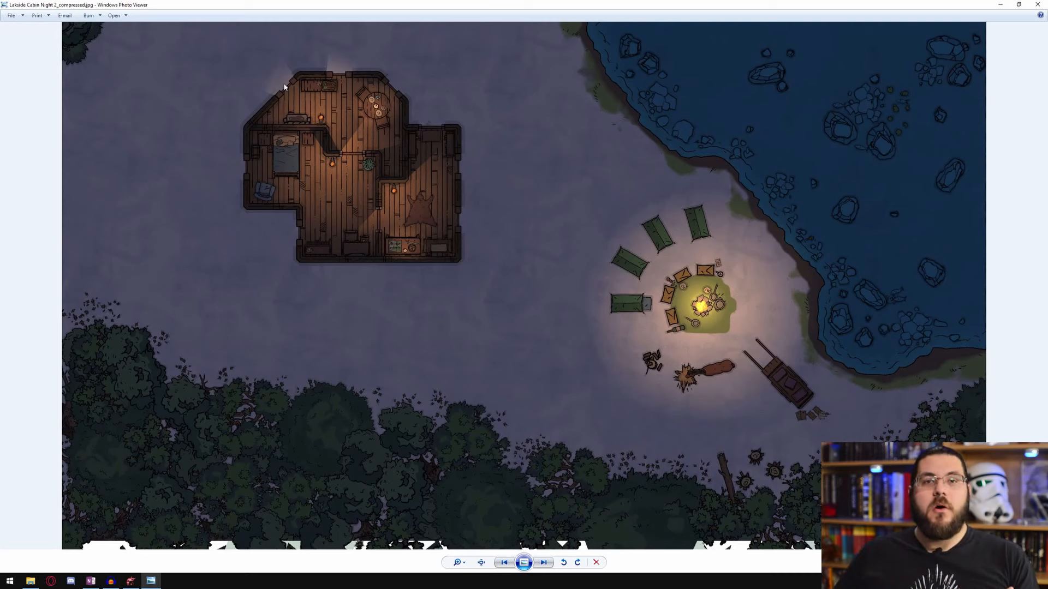
key(Left)
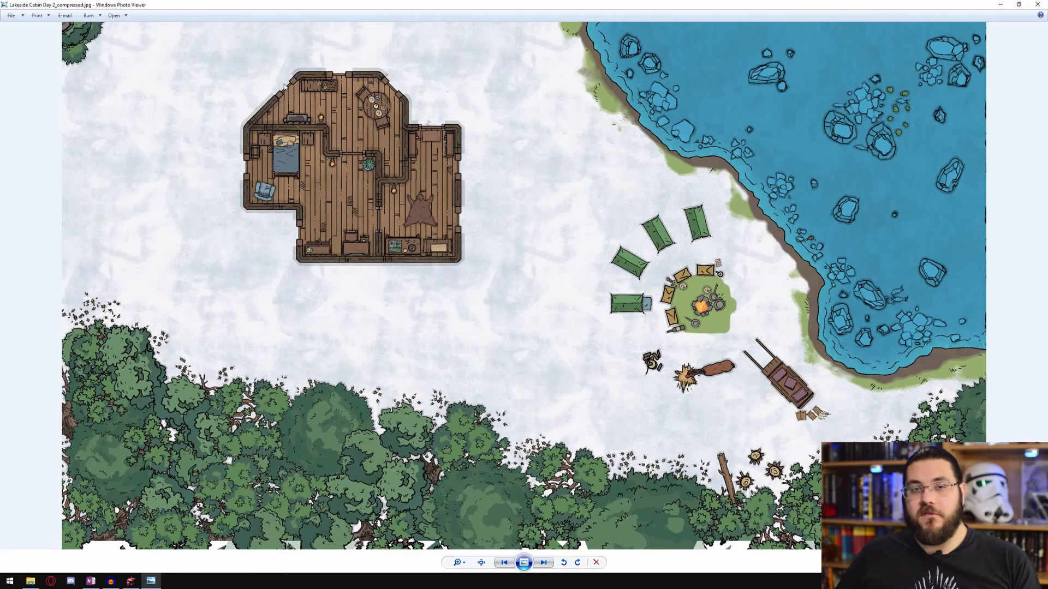
key(Right)
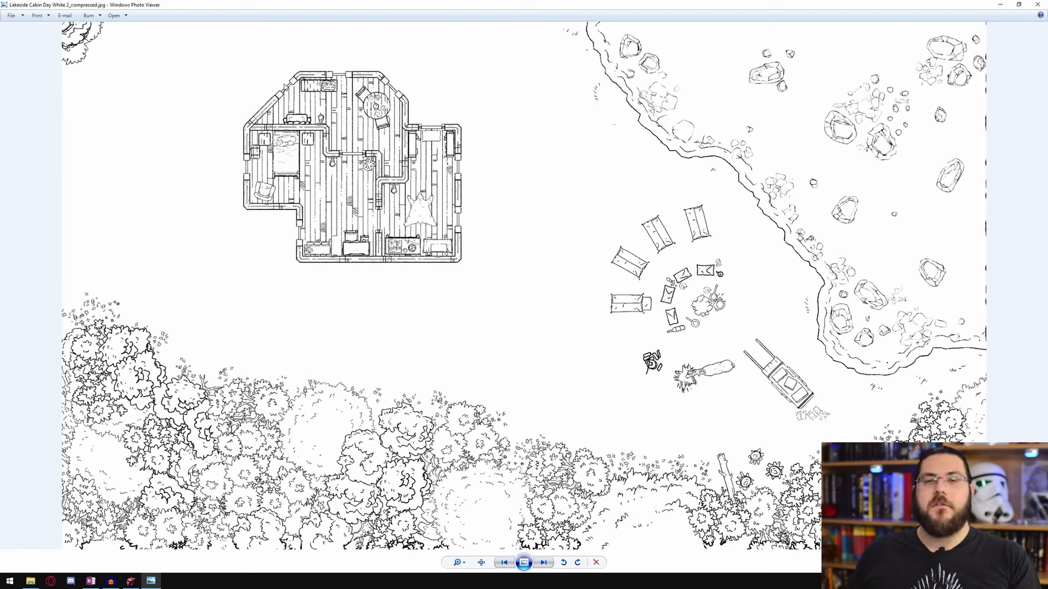
key(alt+Tab)
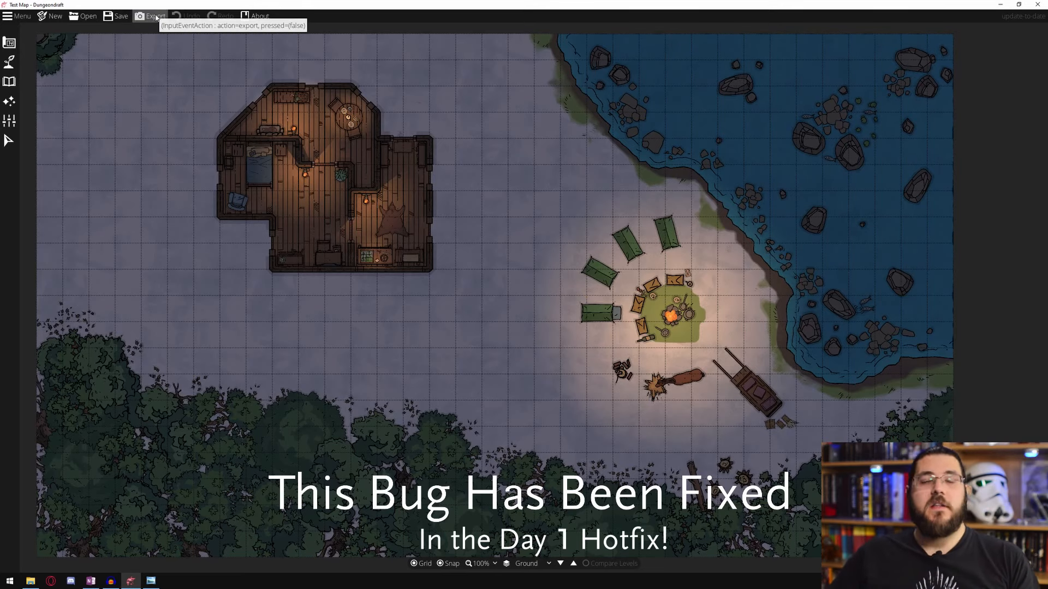
Open the export options for the lakeside cabin map and choose the Roll 20 grid preset.
click(153, 16)
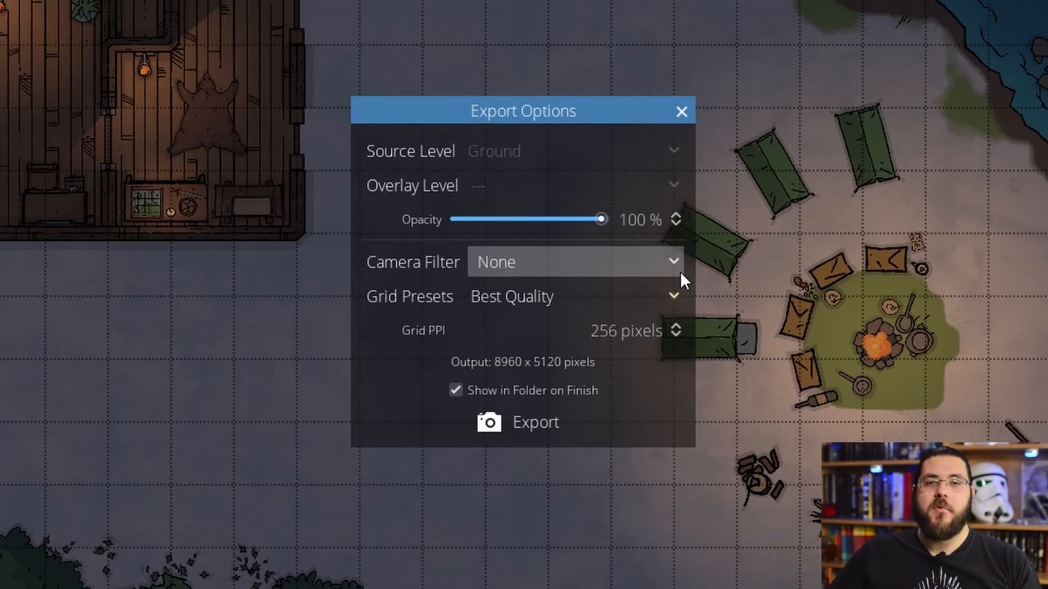
click(577, 297)
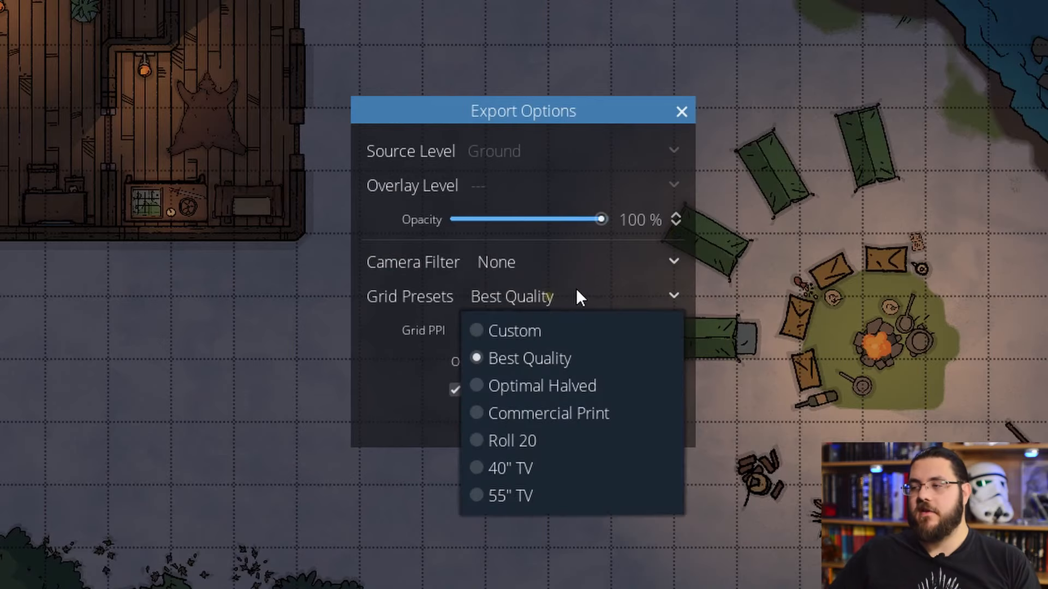
click(552, 441)
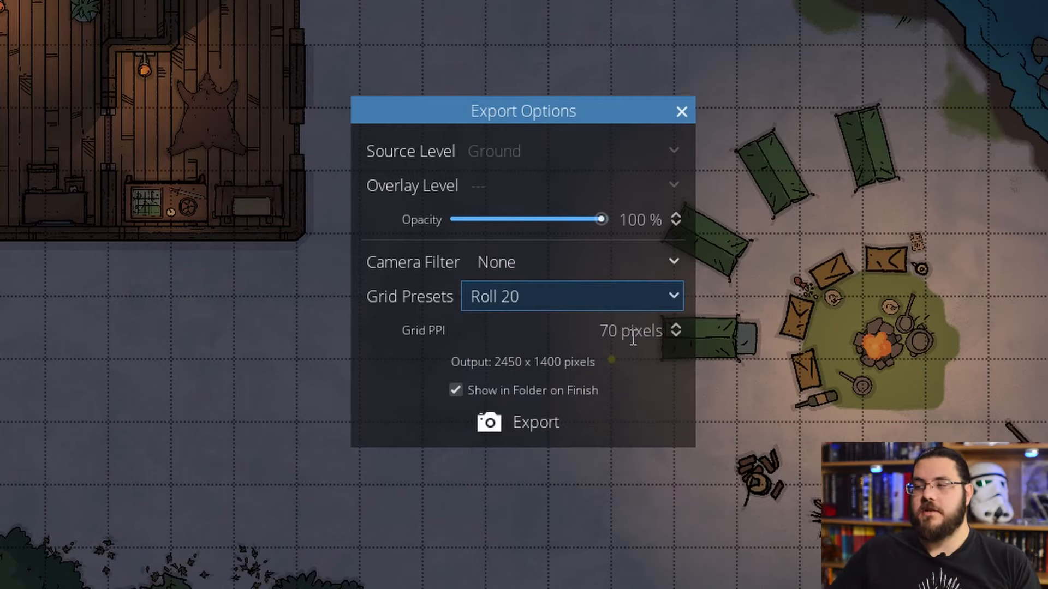